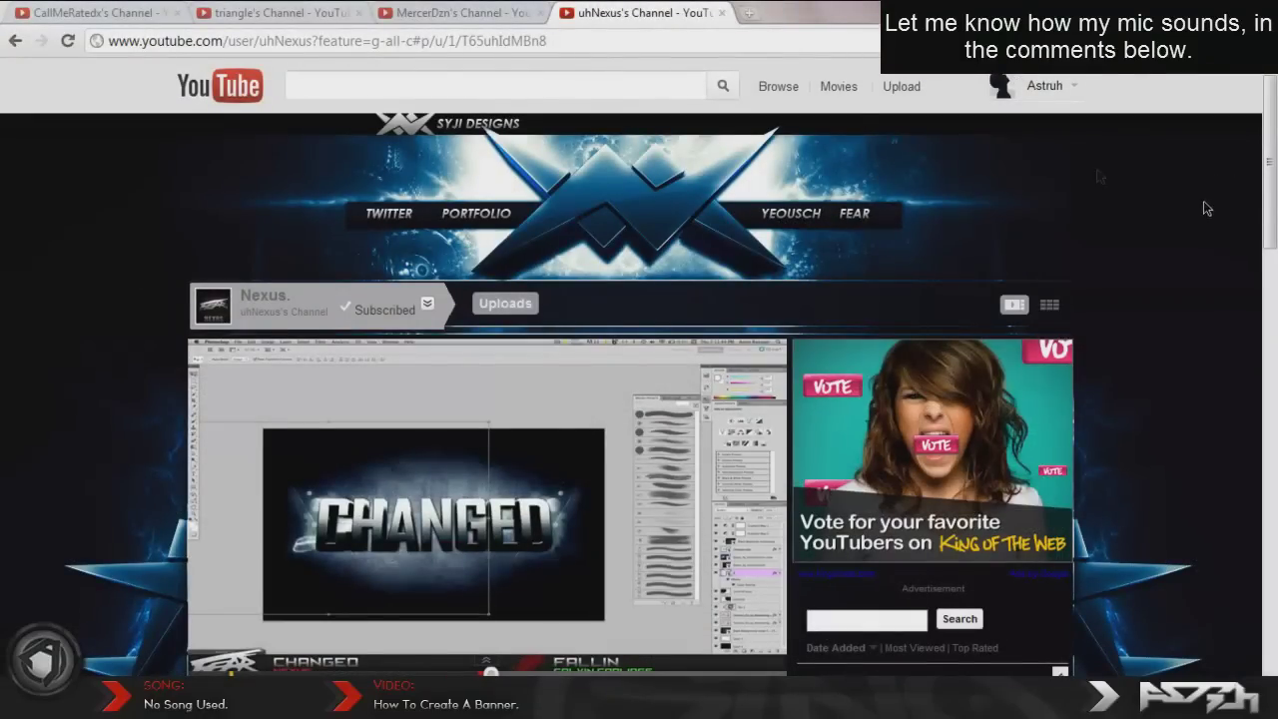
Browse each designer channel tab's banner, then pause the Ep.3 glow tutorial at 1:38.
click(483, 10)
click(299, 10)
click(138, 10)
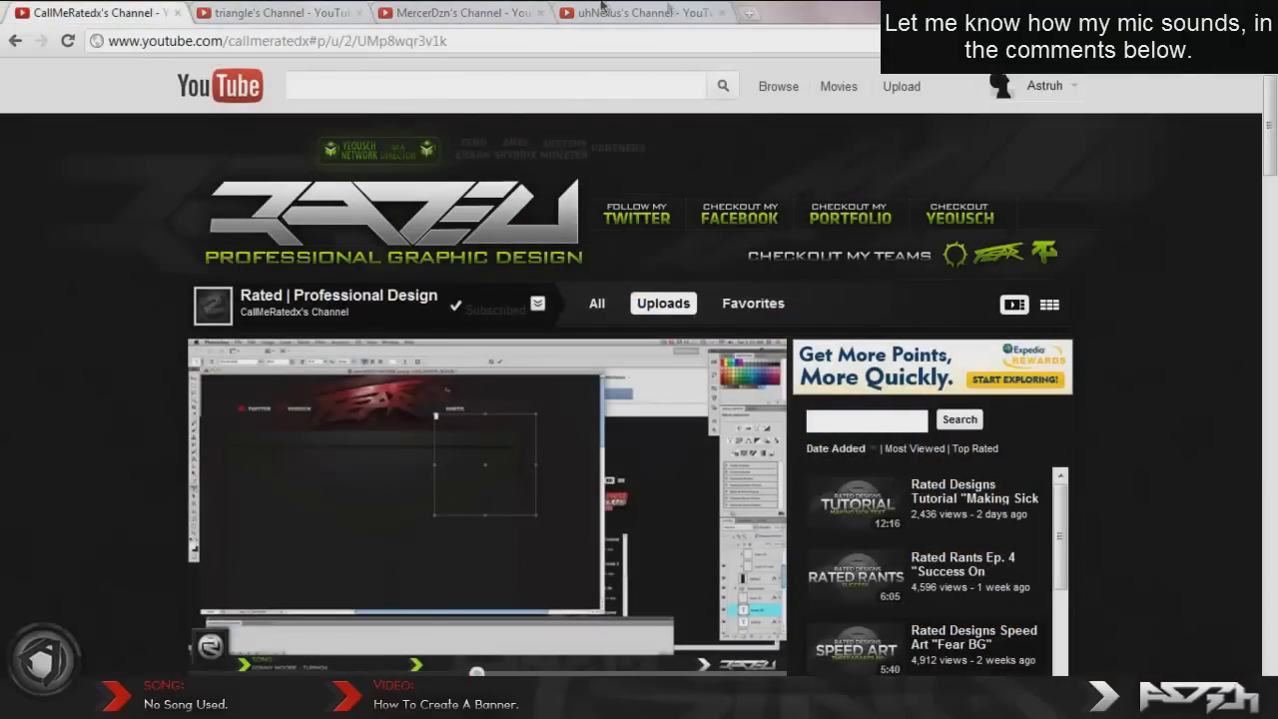
click(639, 10)
scroll(120, 419, down, 2)
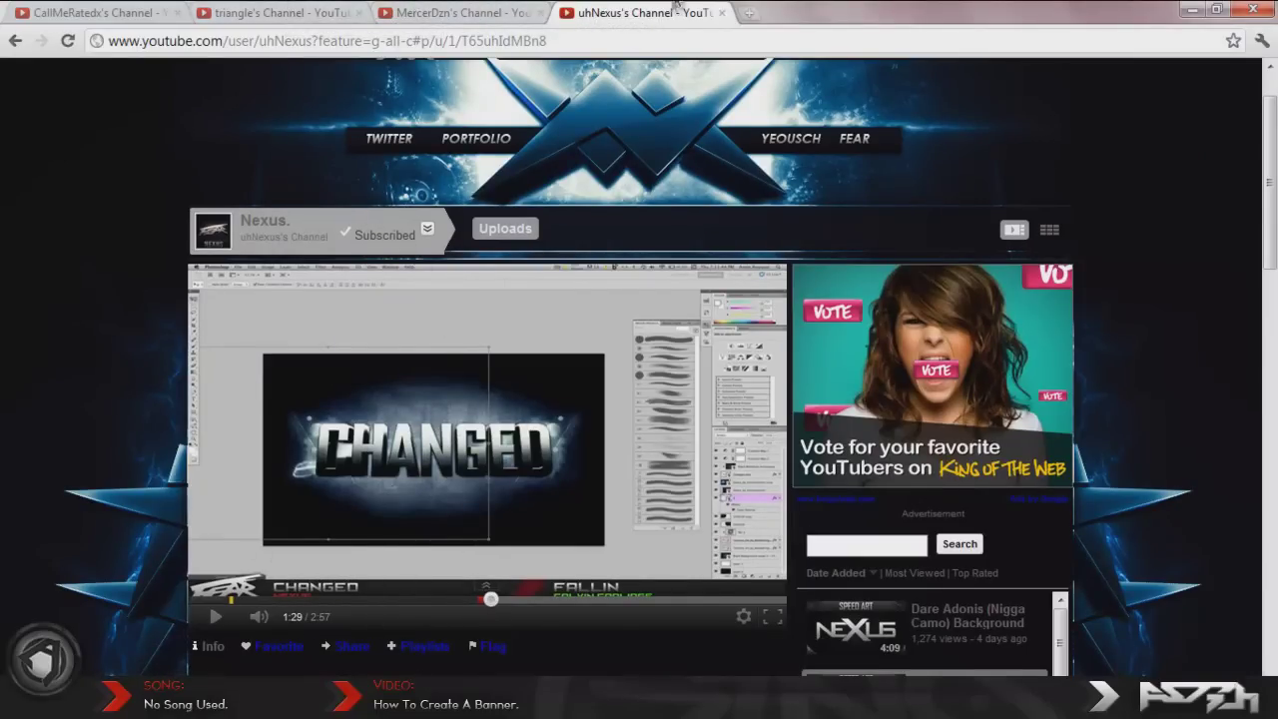
scroll(1135, 185, up, 2)
scroll(1134, 185, down, 3)
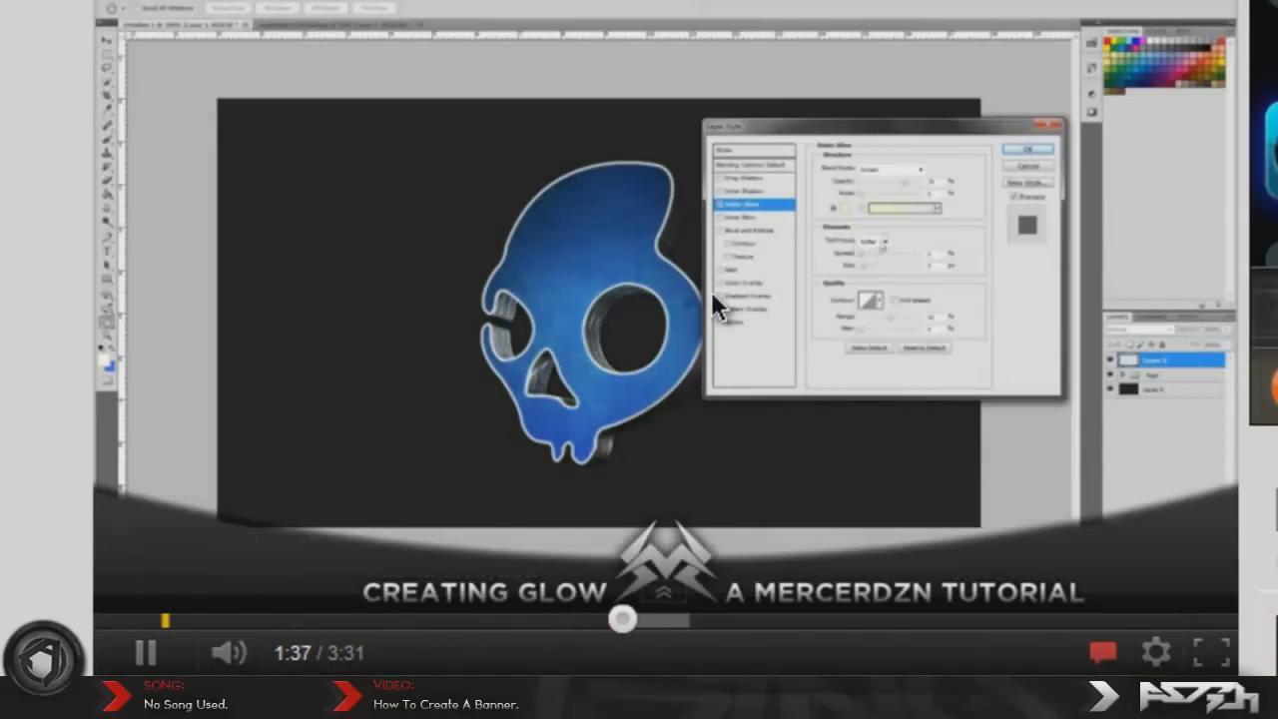
click(711, 291)
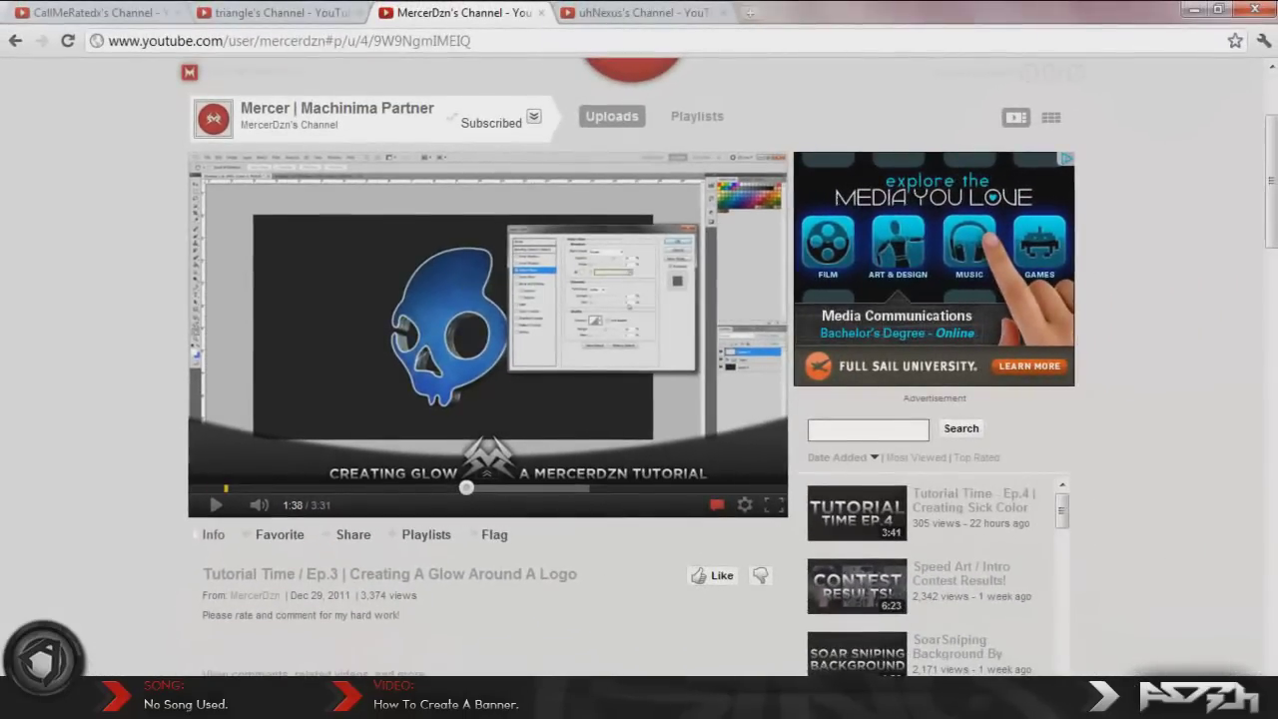
Watch the speed art video, scroll the graphic design channel, then minimize the browser.
click(304, 12)
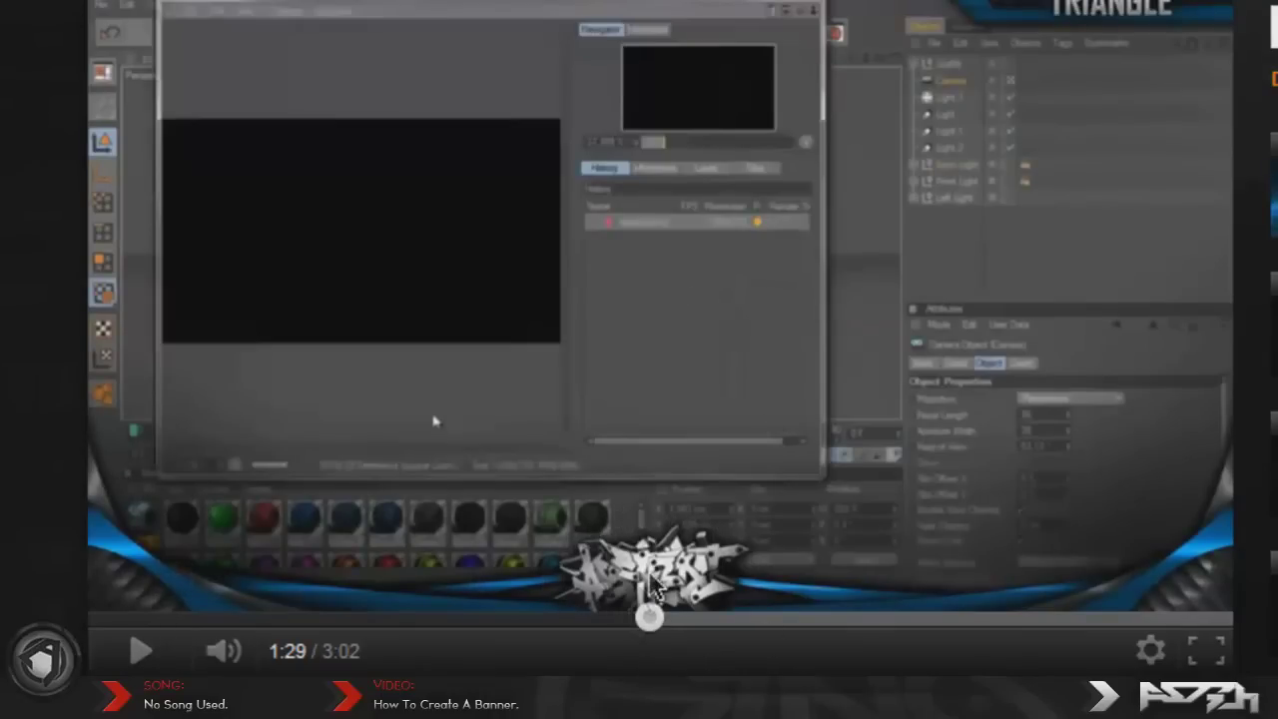
click(709, 547)
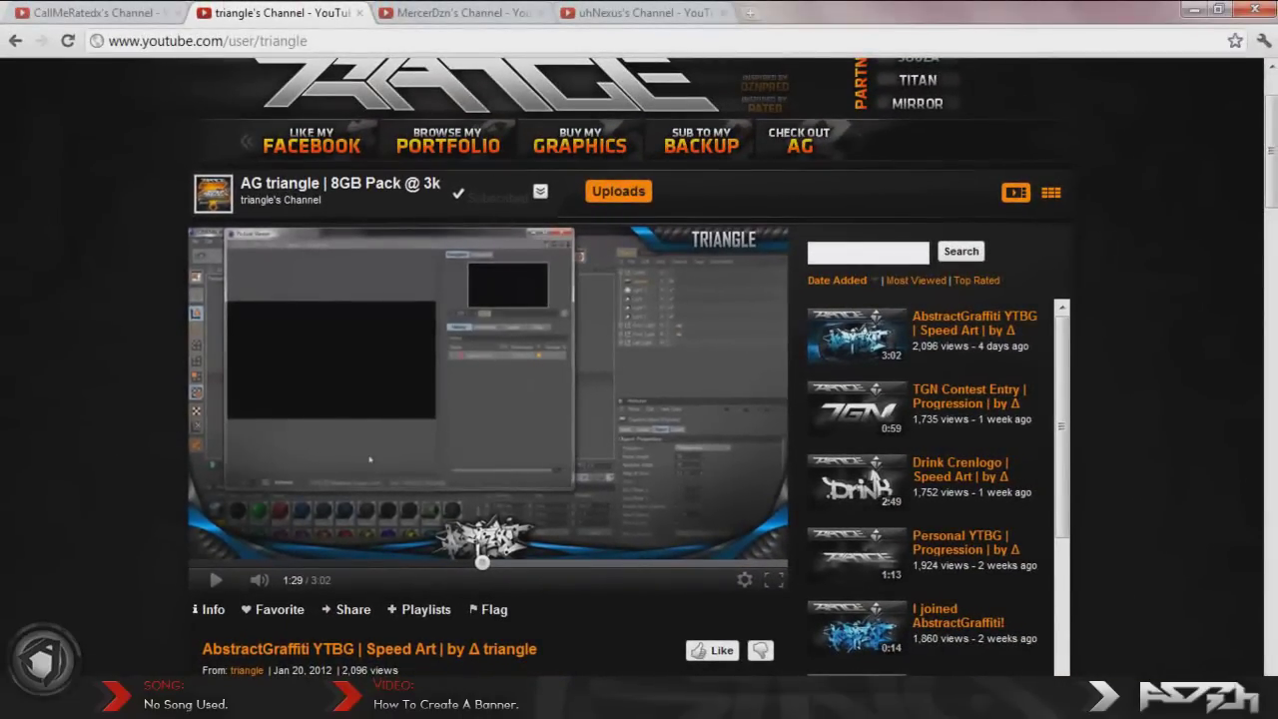
click(74, 10)
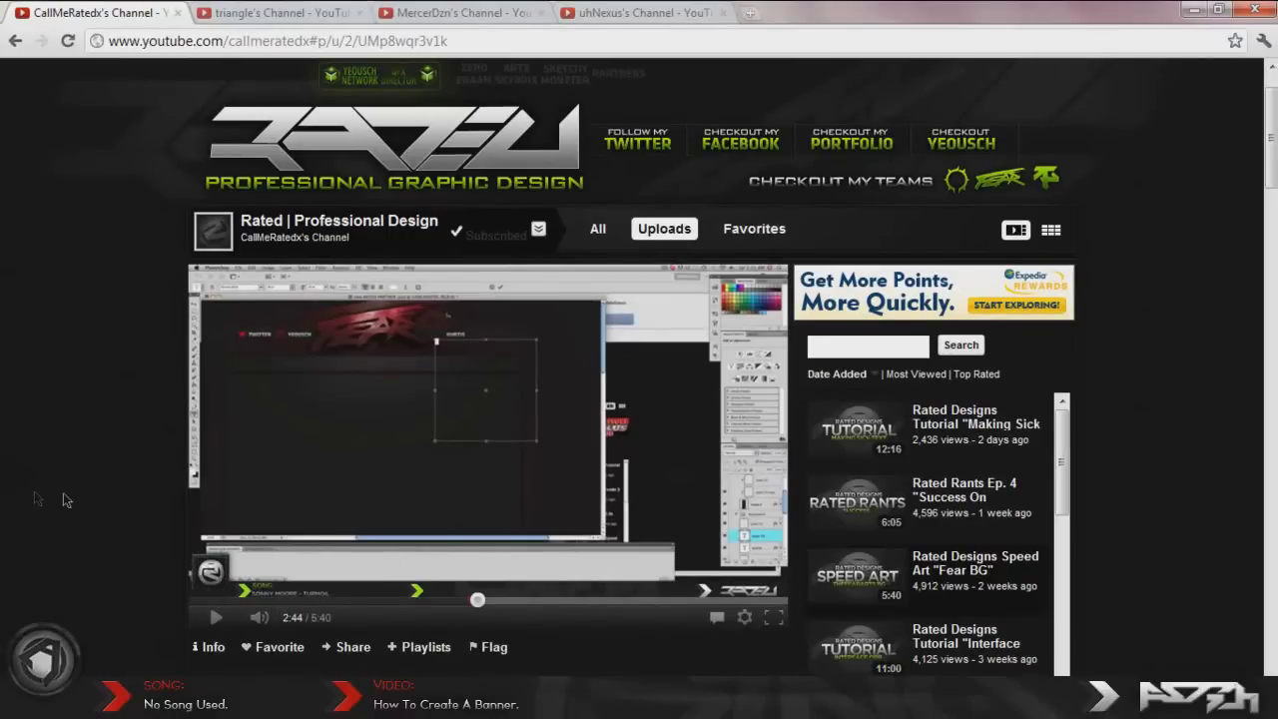
scroll(34, 497, up, 2)
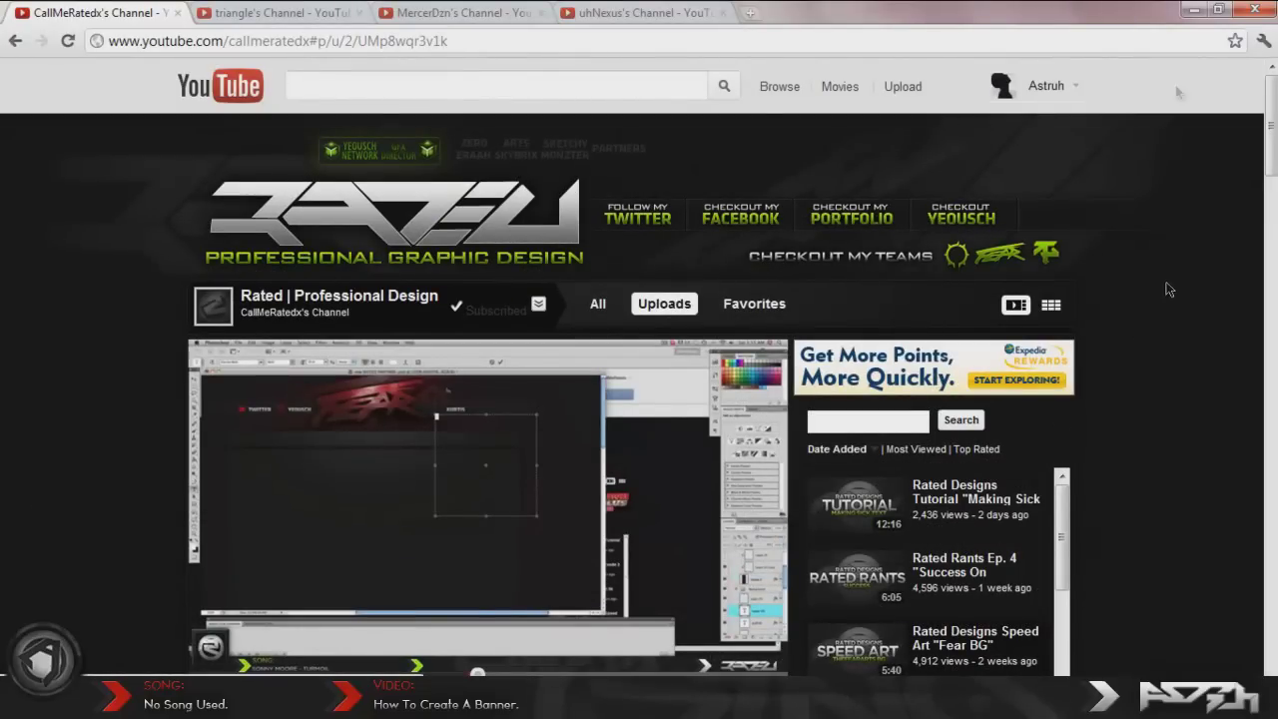
scroll(1155, 352, down, 3)
scroll(1154, 352, down, 6)
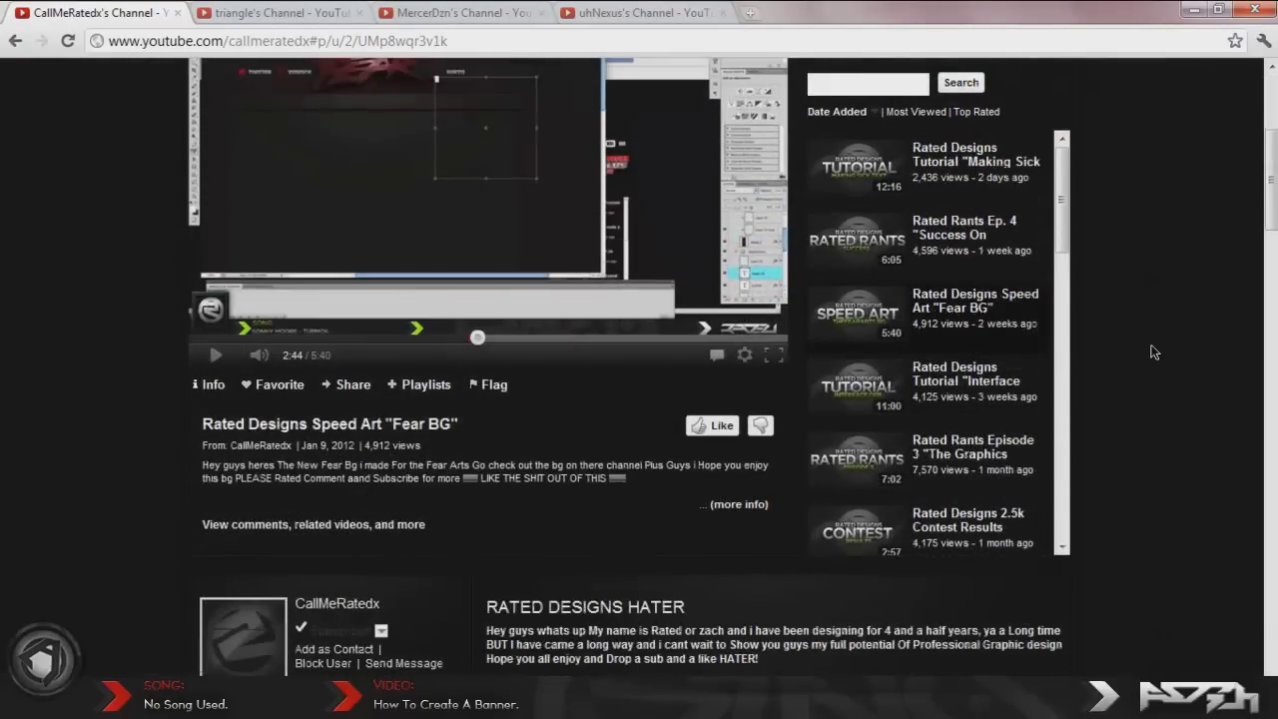
scroll(1154, 352, up, 9)
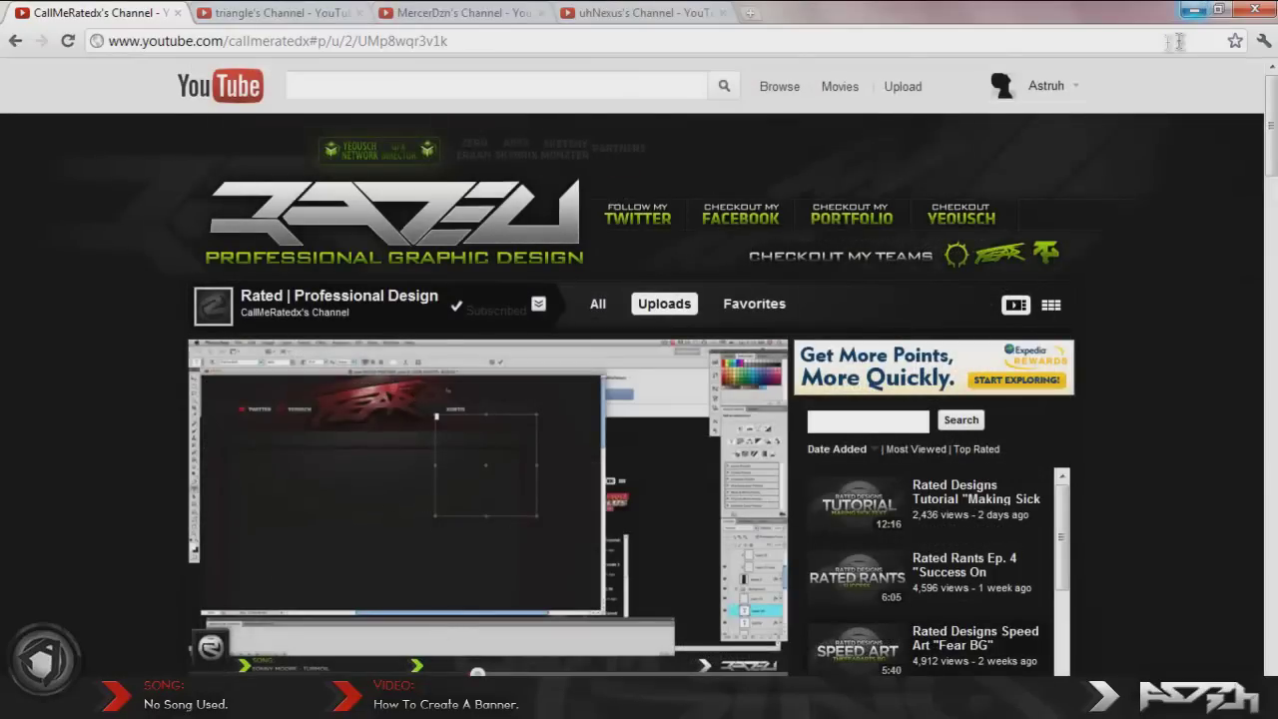
click(1194, 9)
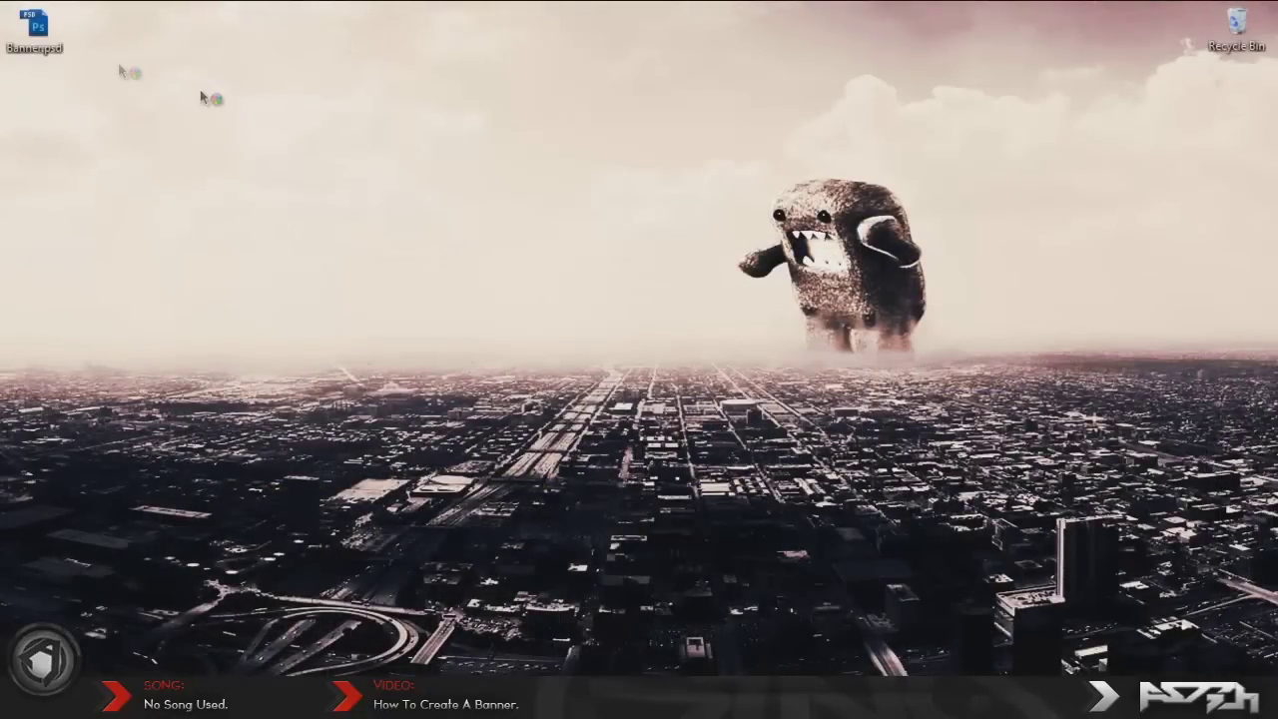
Open Banner.psd, hide its guides with Ctrl+;, and keep the banner group hidden.
click(40, 35)
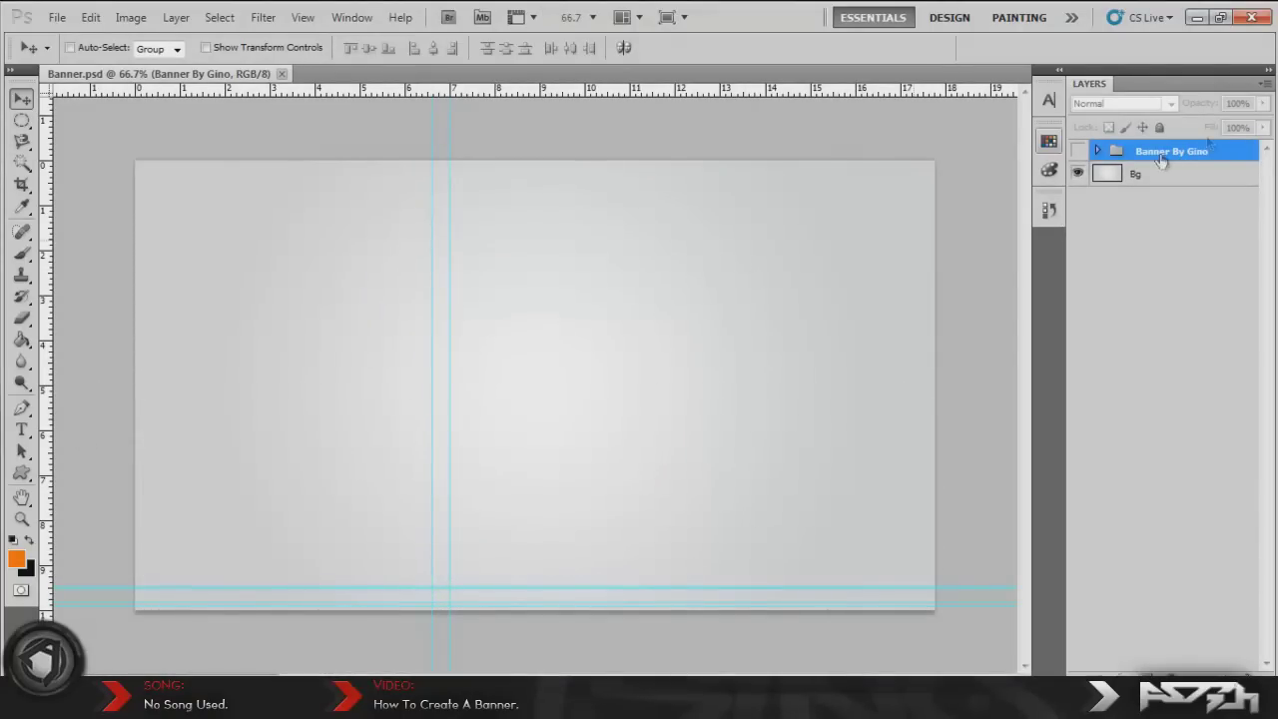
click(1078, 151)
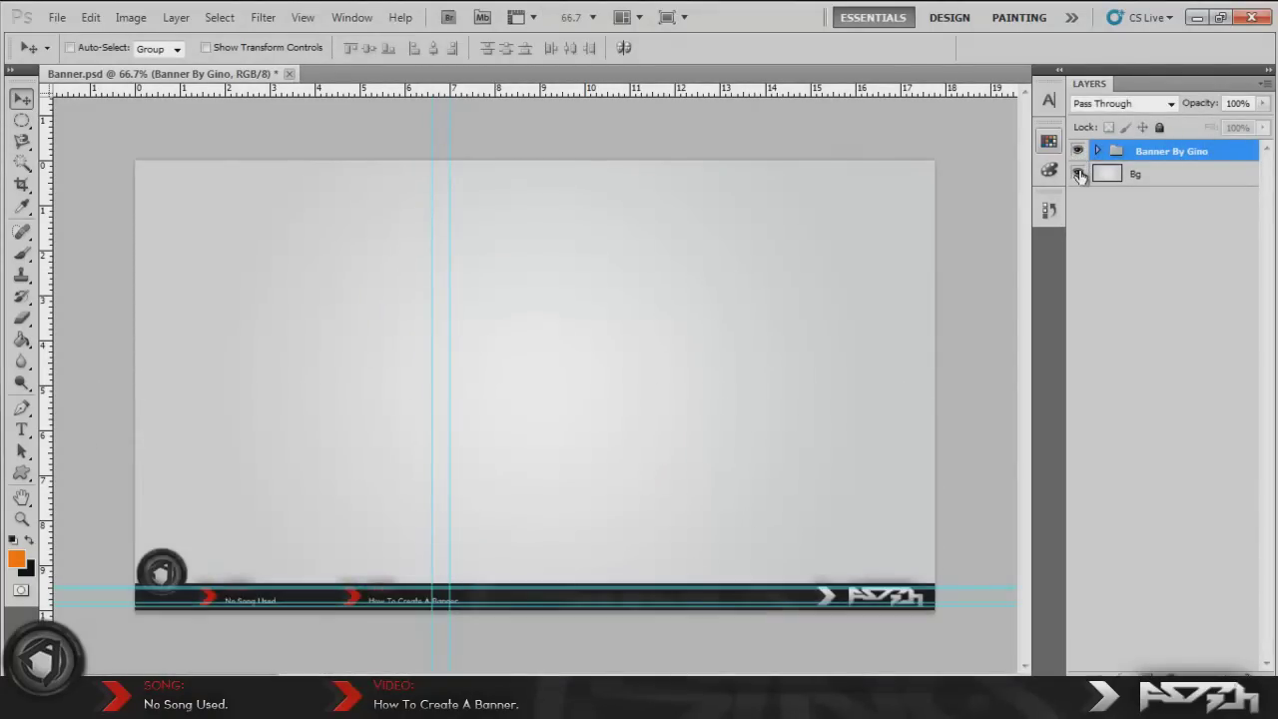
key(ctrl+semicolon)
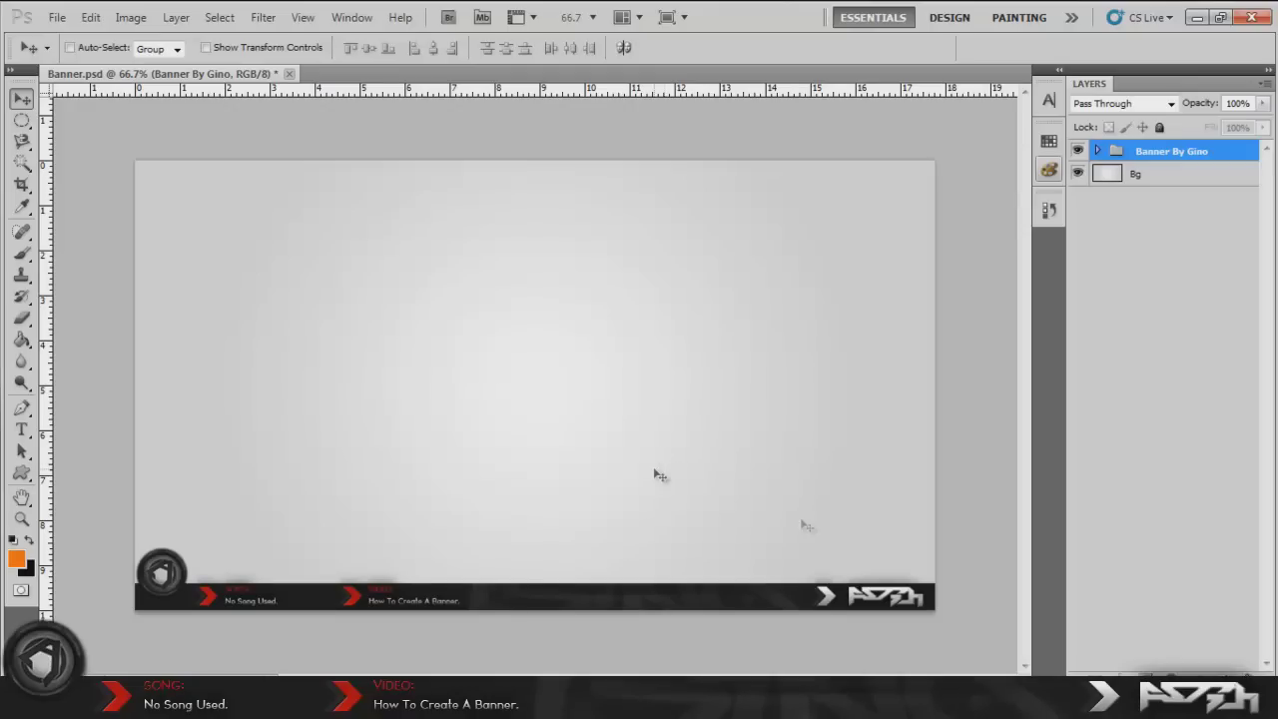
click(1078, 152)
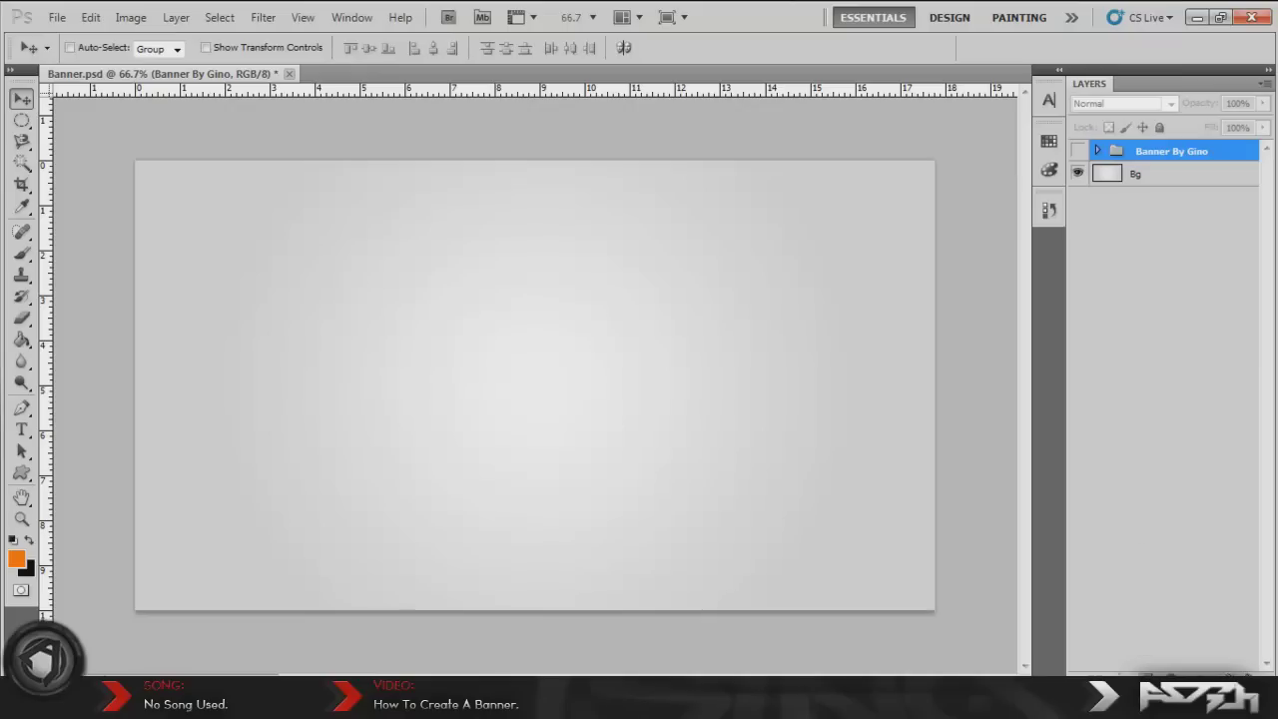
On new Layer 1, fill a full-width strip along the canvas bottom with black.
key(ctrl+shift+alt+n)
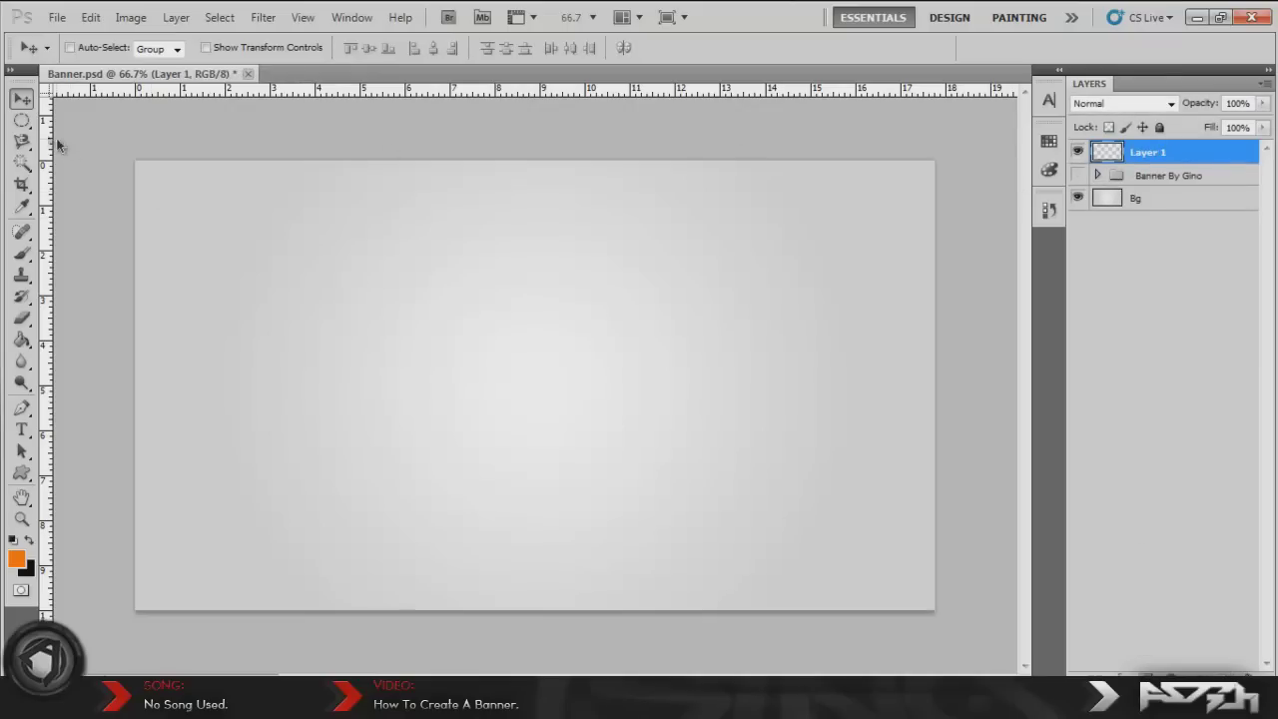
drag(21, 120, 90, 121)
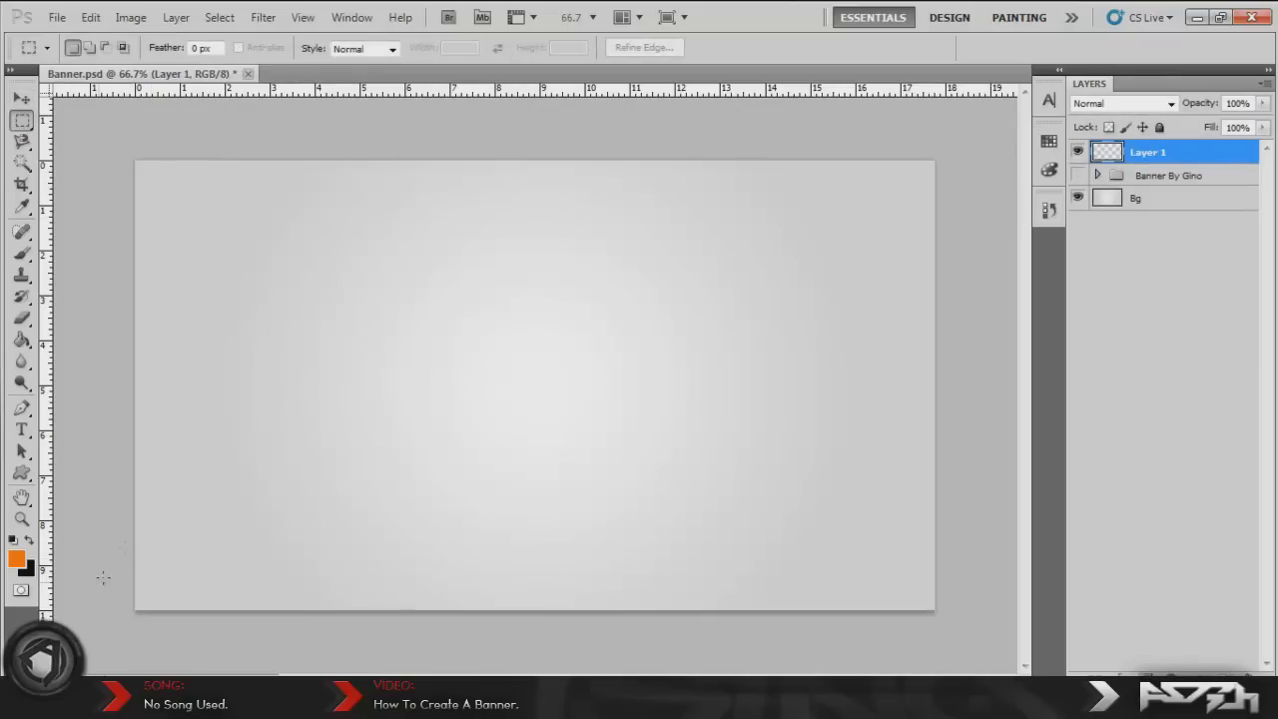
drag(562, 629, 949, 629)
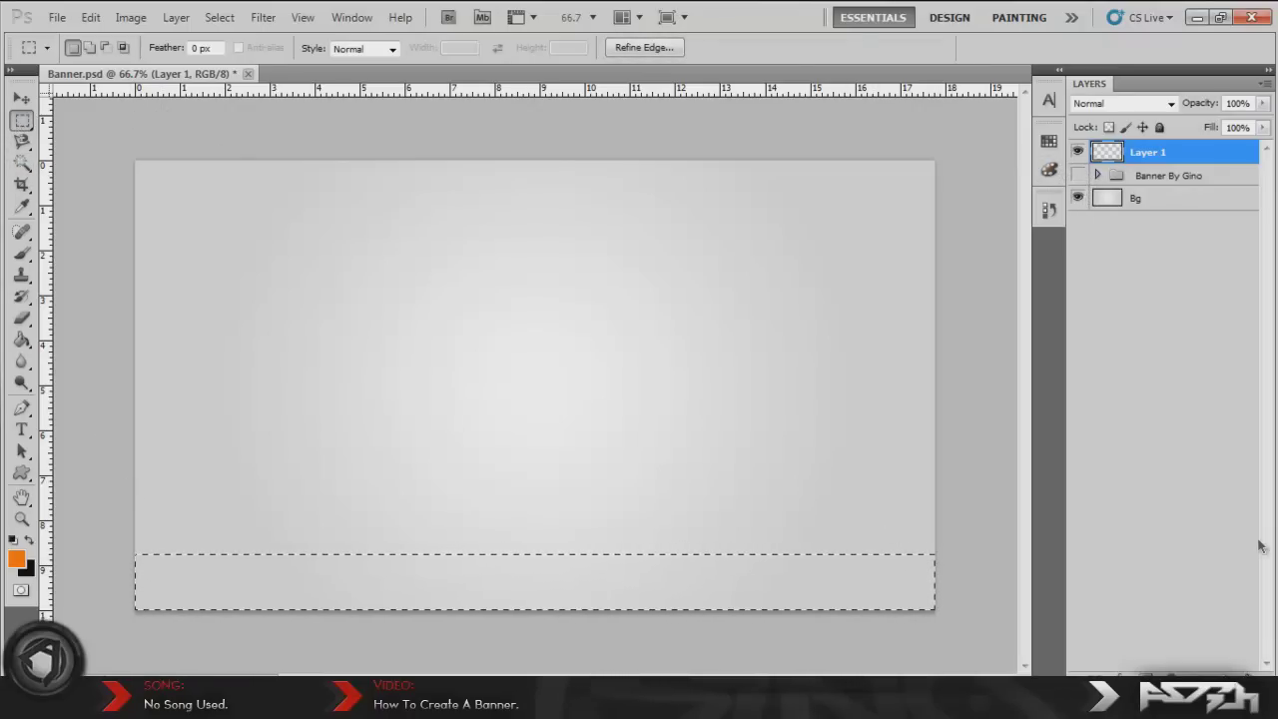
click(22, 339)
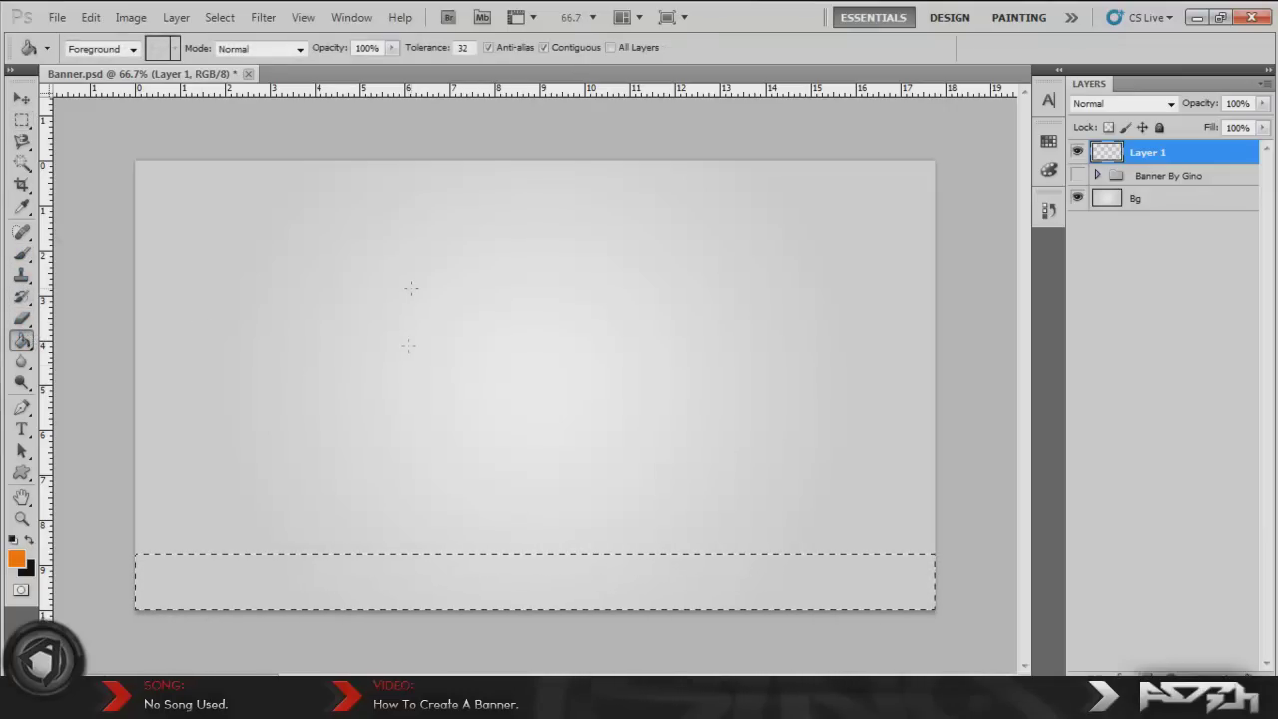
key(x)
click(239, 582)
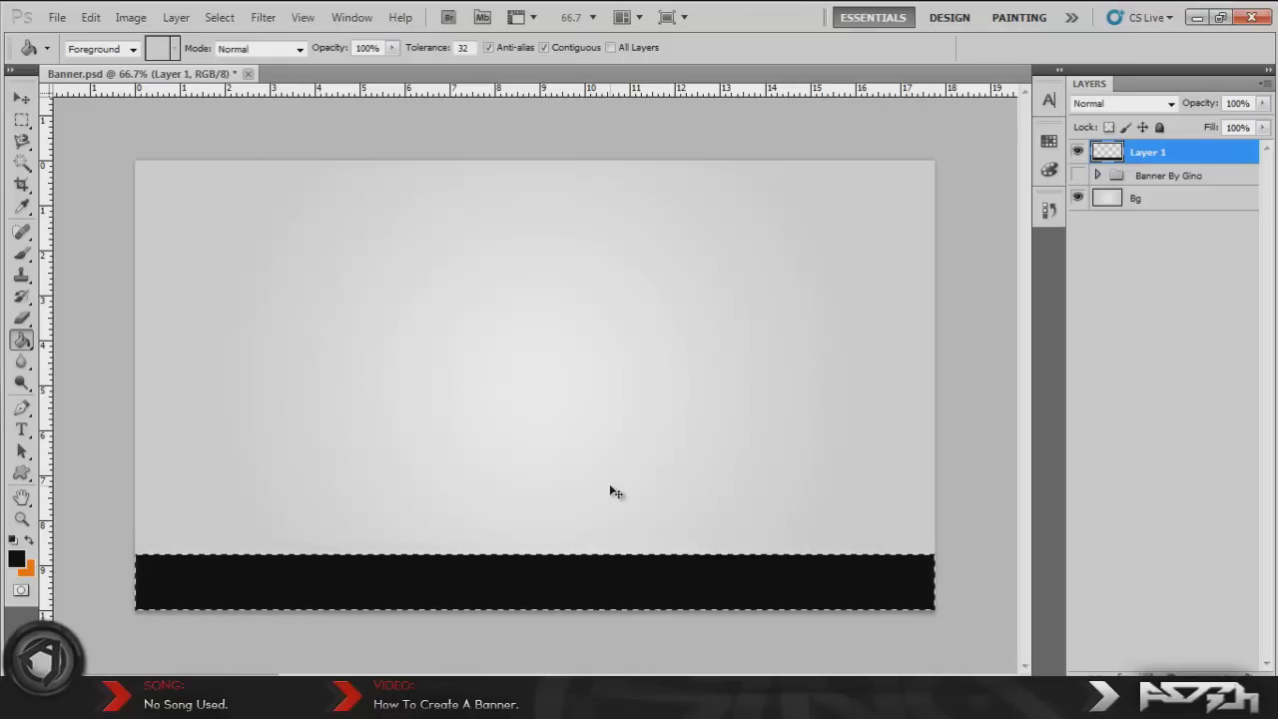
key(ctrl+d)
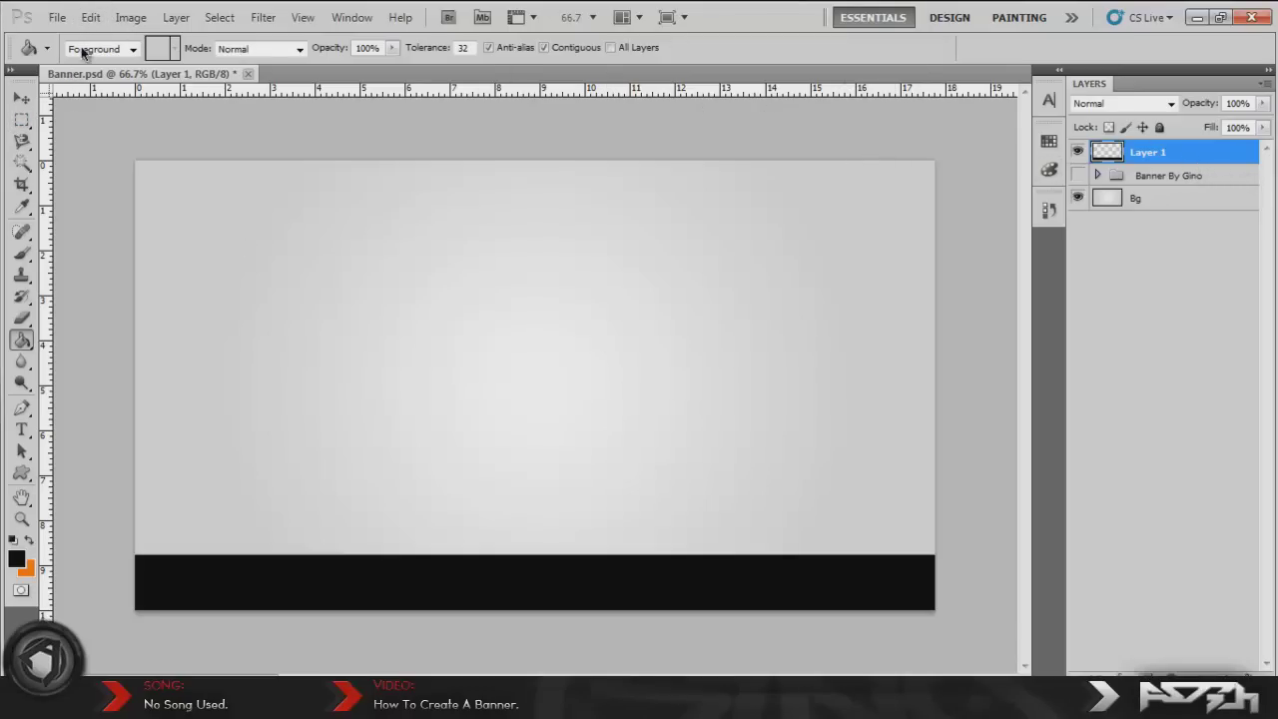
Warp the black bar so its top edge dips in the centre and rises at both ends.
click(91, 18)
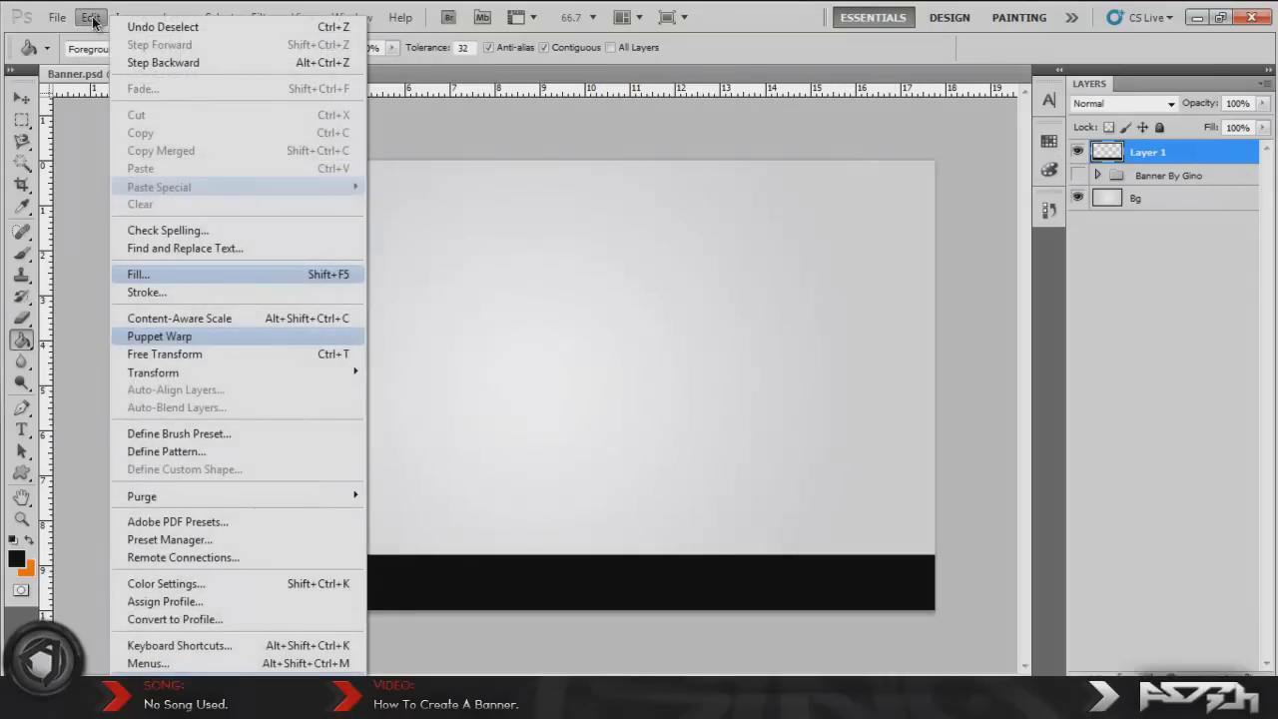
mouse_move(236, 368)
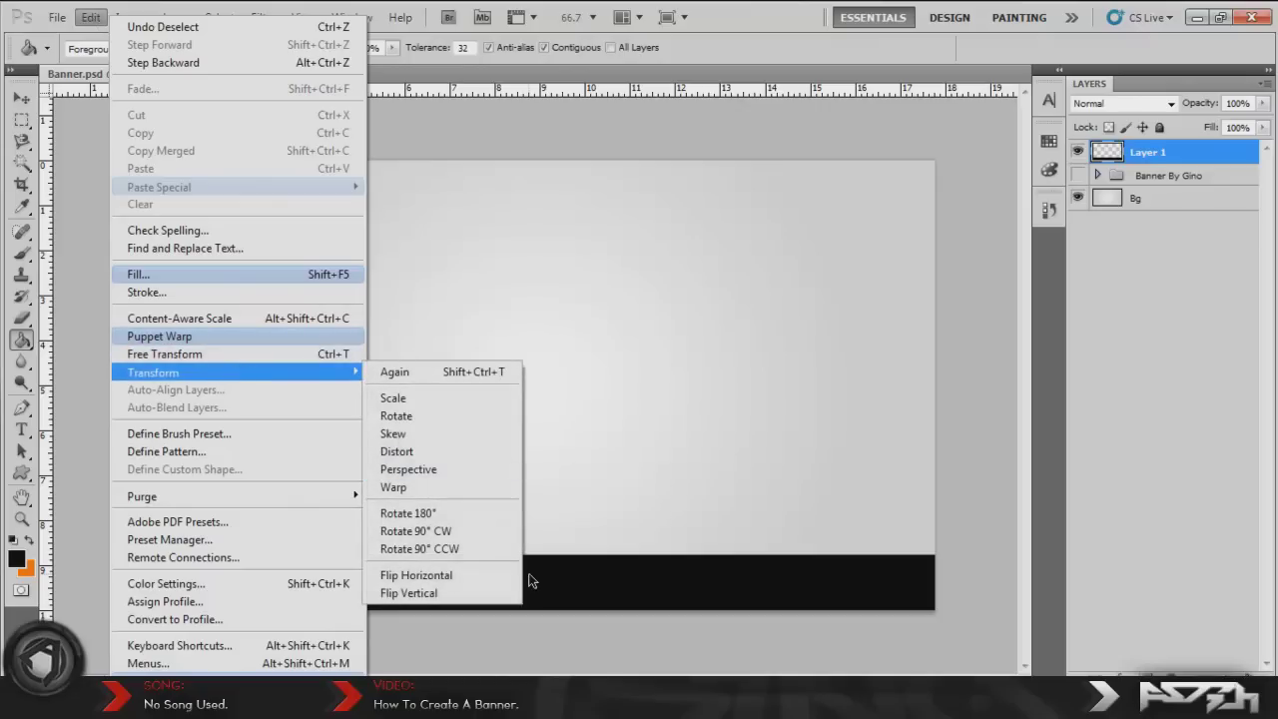
click(455, 489)
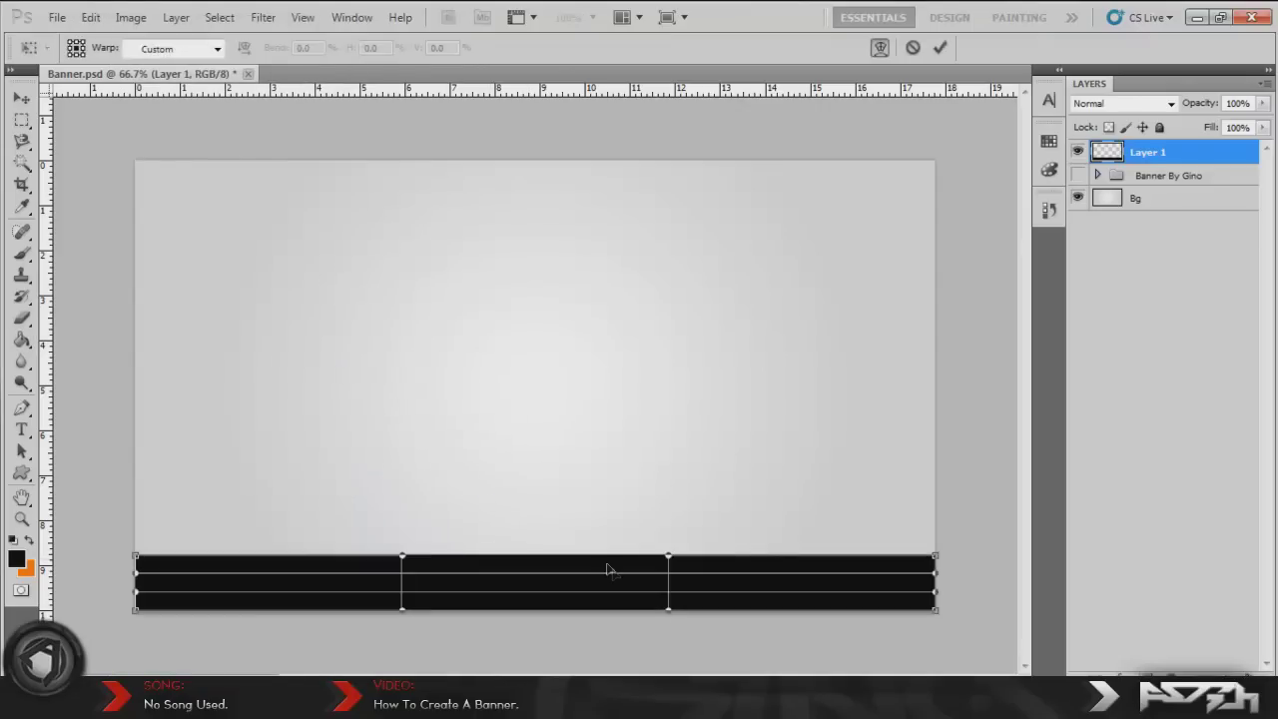
drag(668, 556, 669, 596)
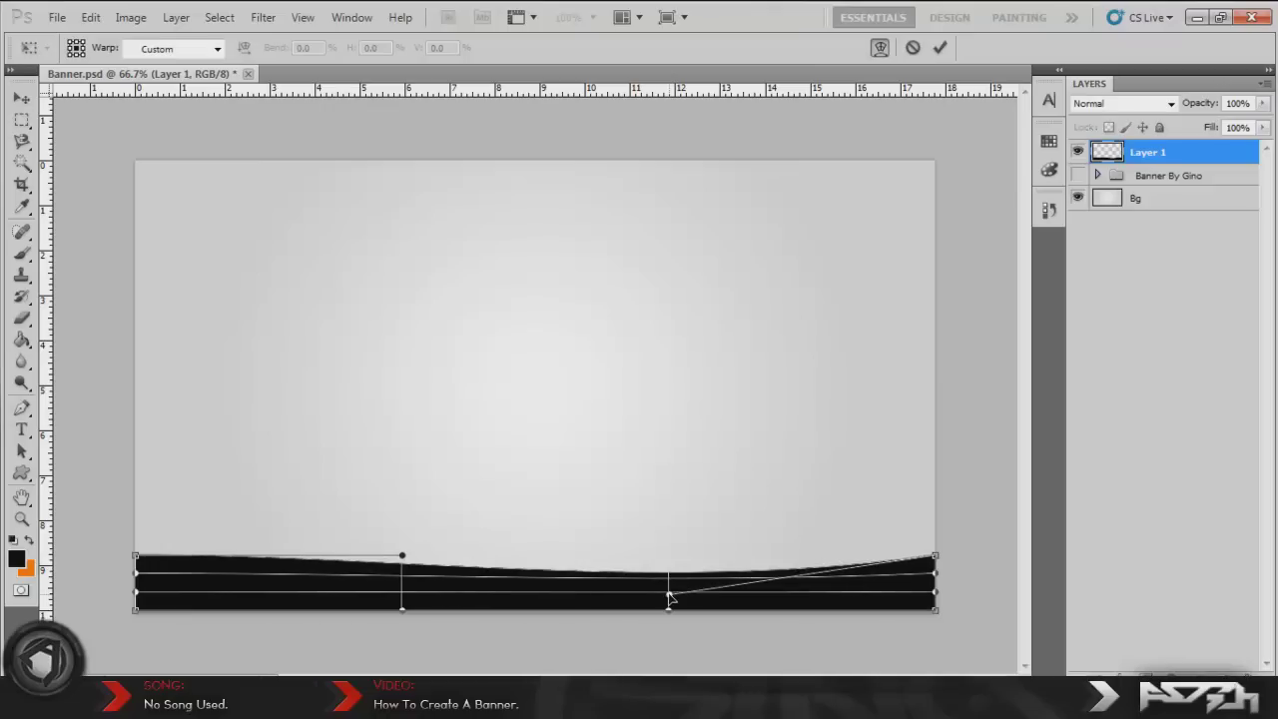
drag(405, 557, 402, 584)
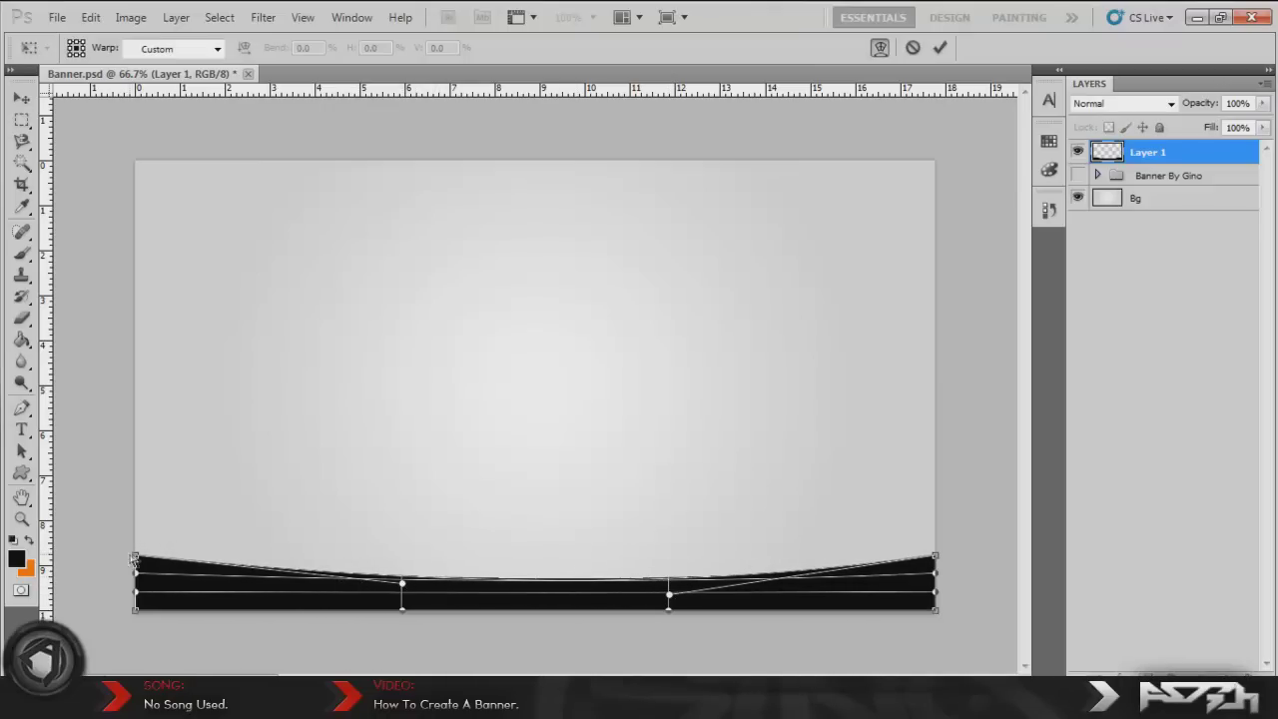
drag(134, 561, 134, 529)
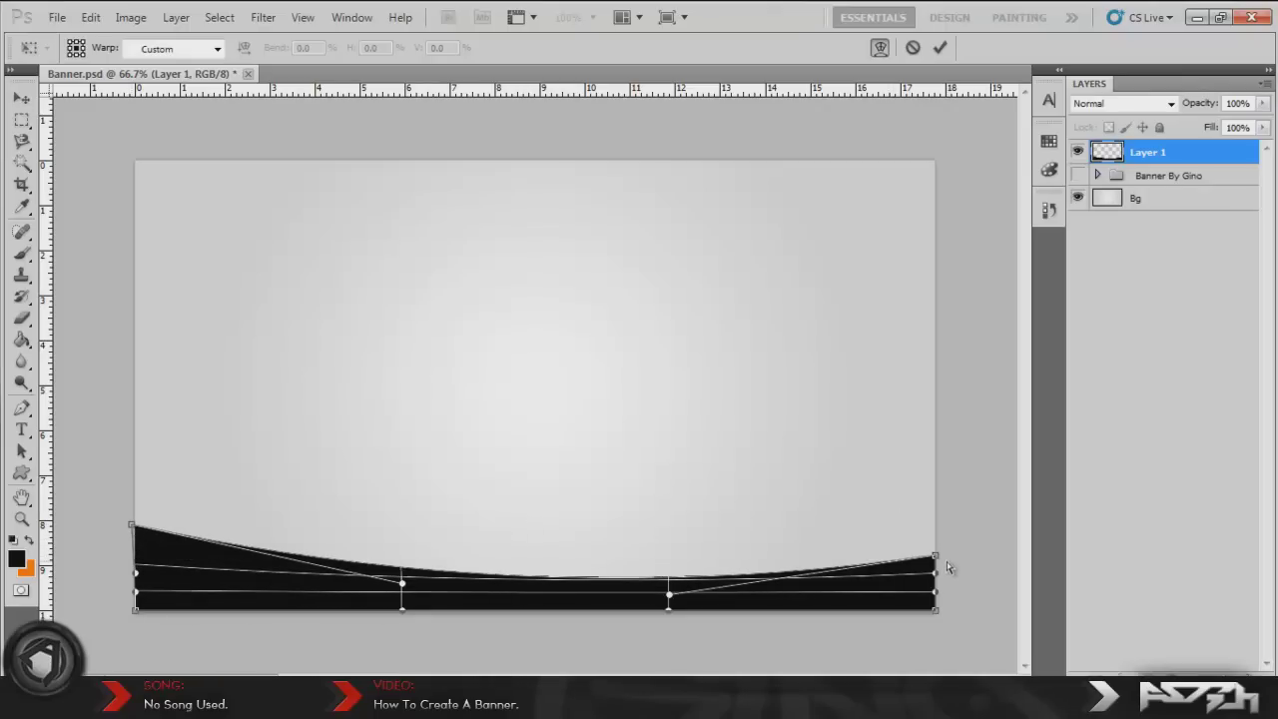
drag(935, 556, 935, 522)
key(Return)
key(g)
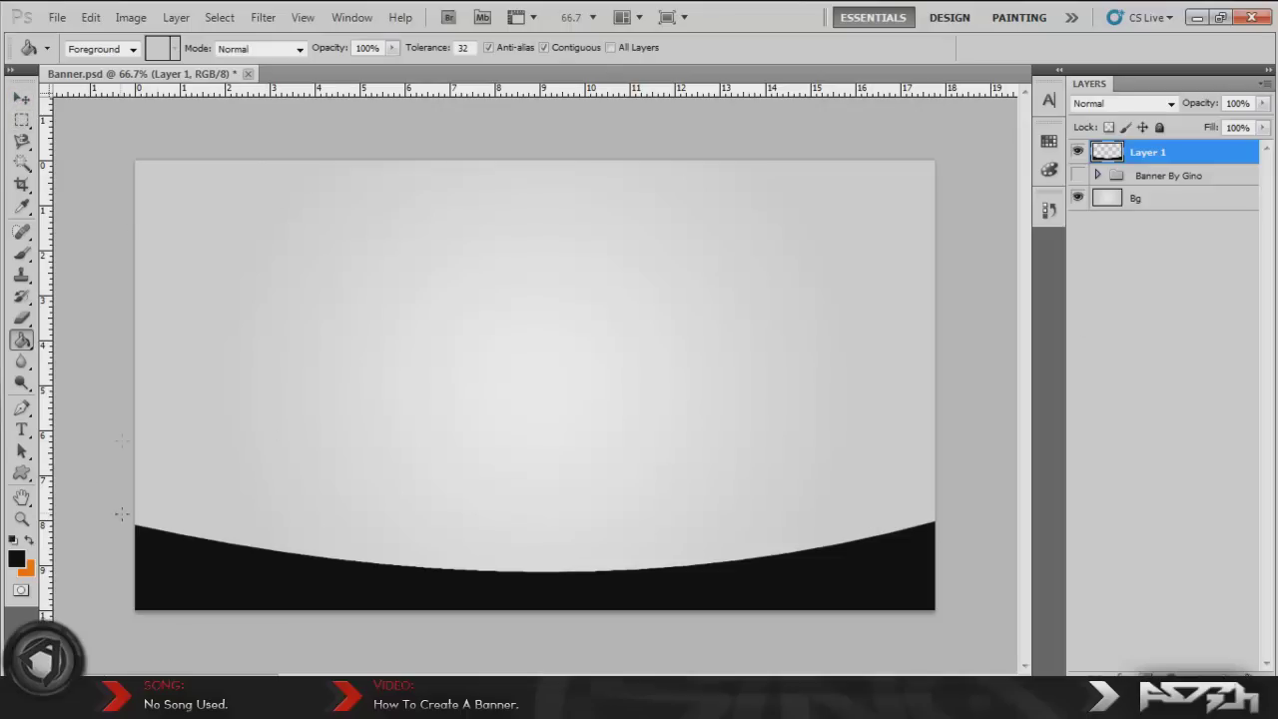
Trace a pen path along the curved black bar, then hide Layer 1.
click(21, 119)
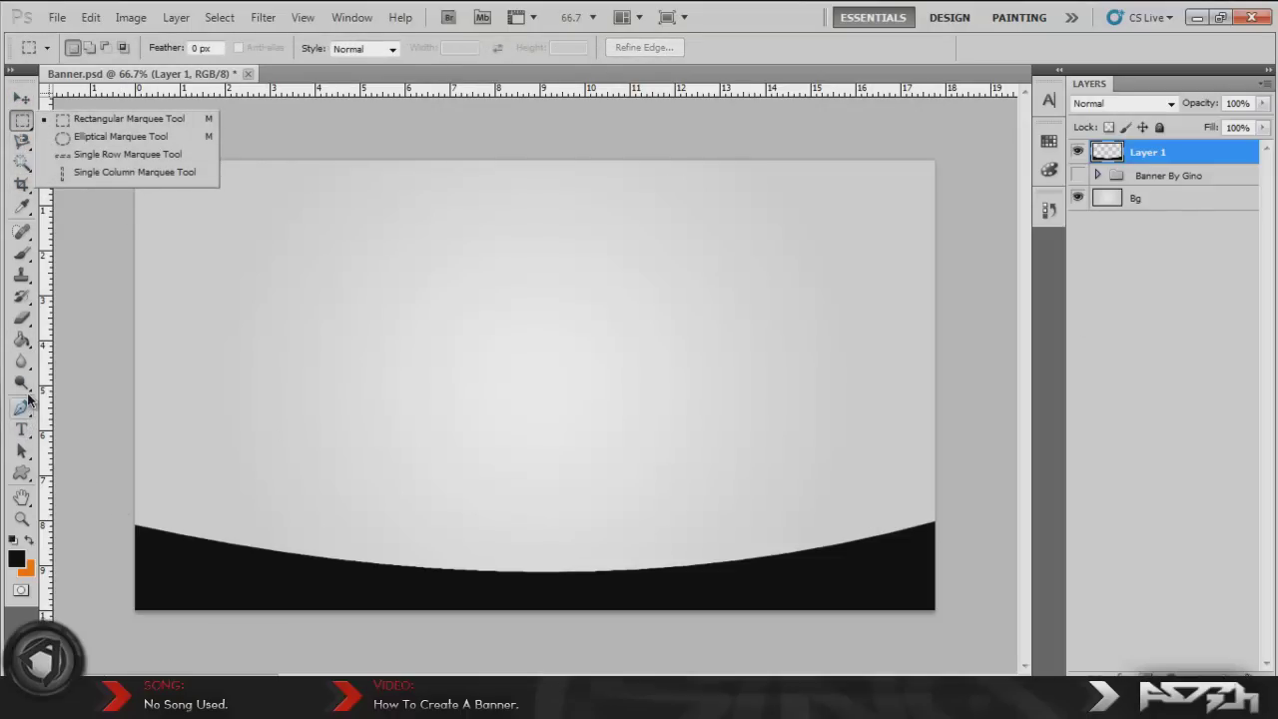
click(21, 407)
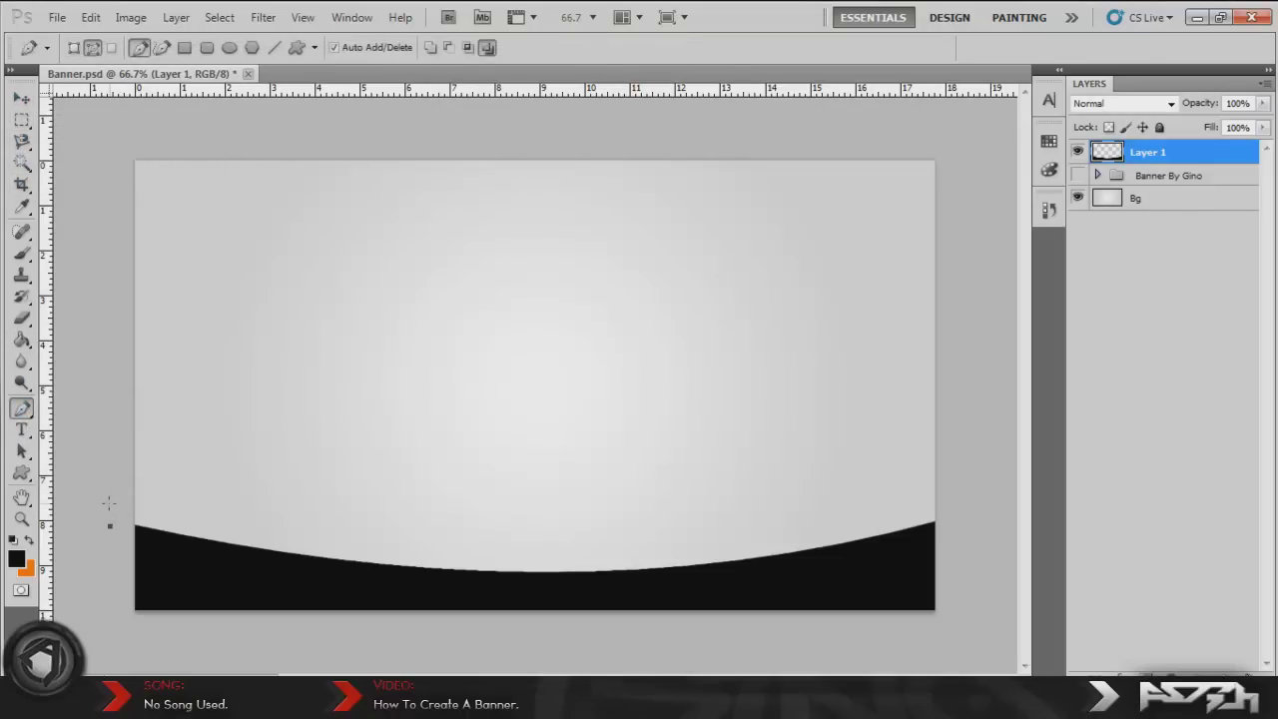
drag(109, 502, 223, 550)
drag(329, 567, 641, 585)
mouse_move(794, 571)
mouse_down()
mouse_move(949, 524)
mouse_move(957, 492)
mouse_up()
click(1077, 150)
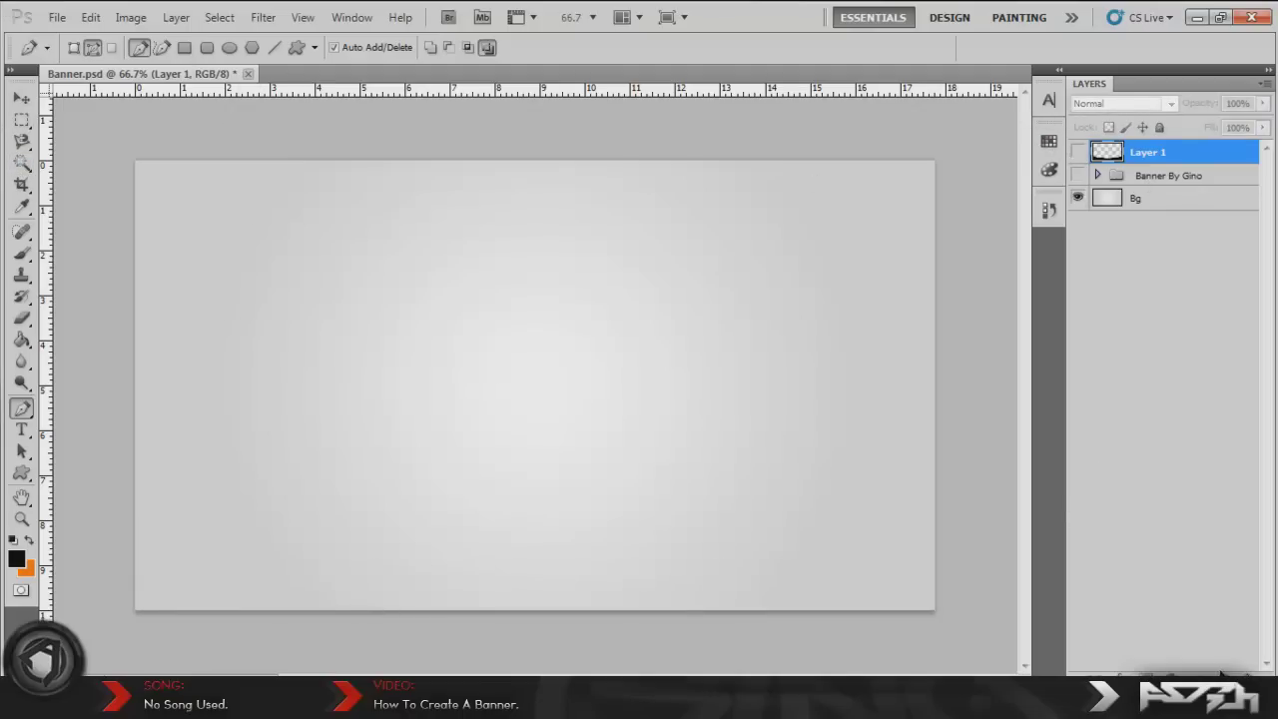
Fill a bottom strip with black on new Layer 2, then hide it.
click(1229, 671)
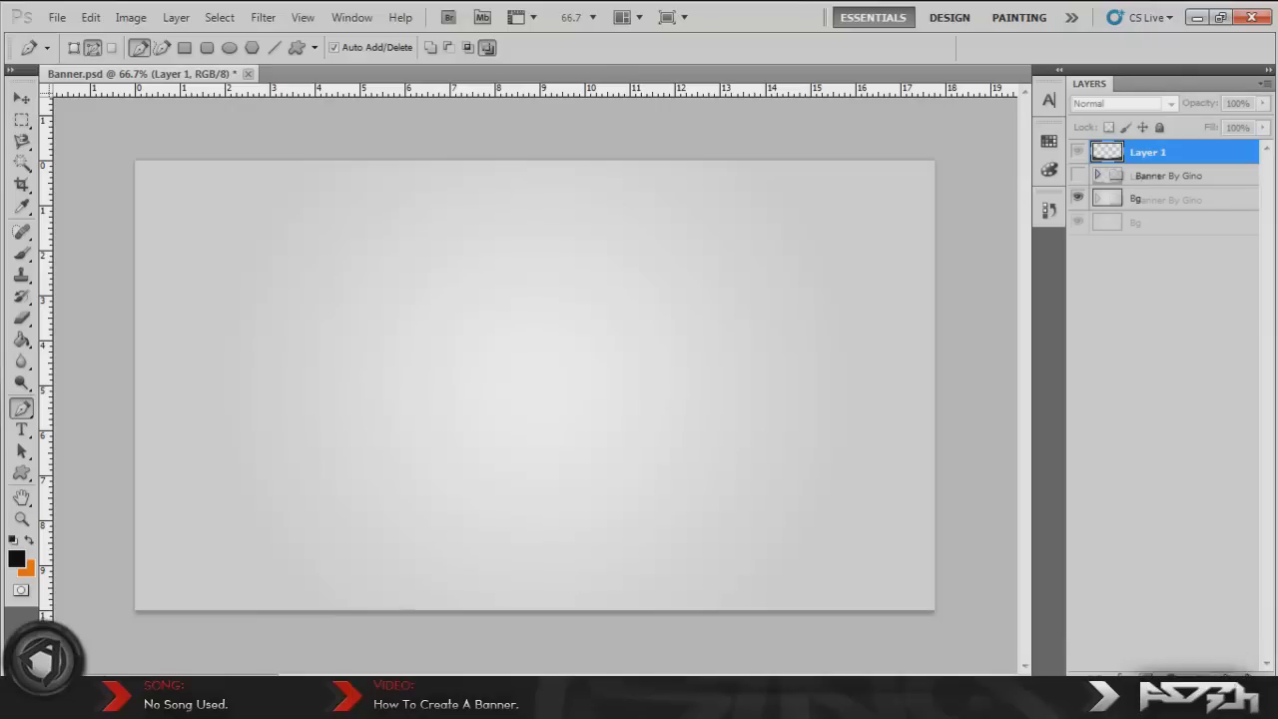
click(22, 120)
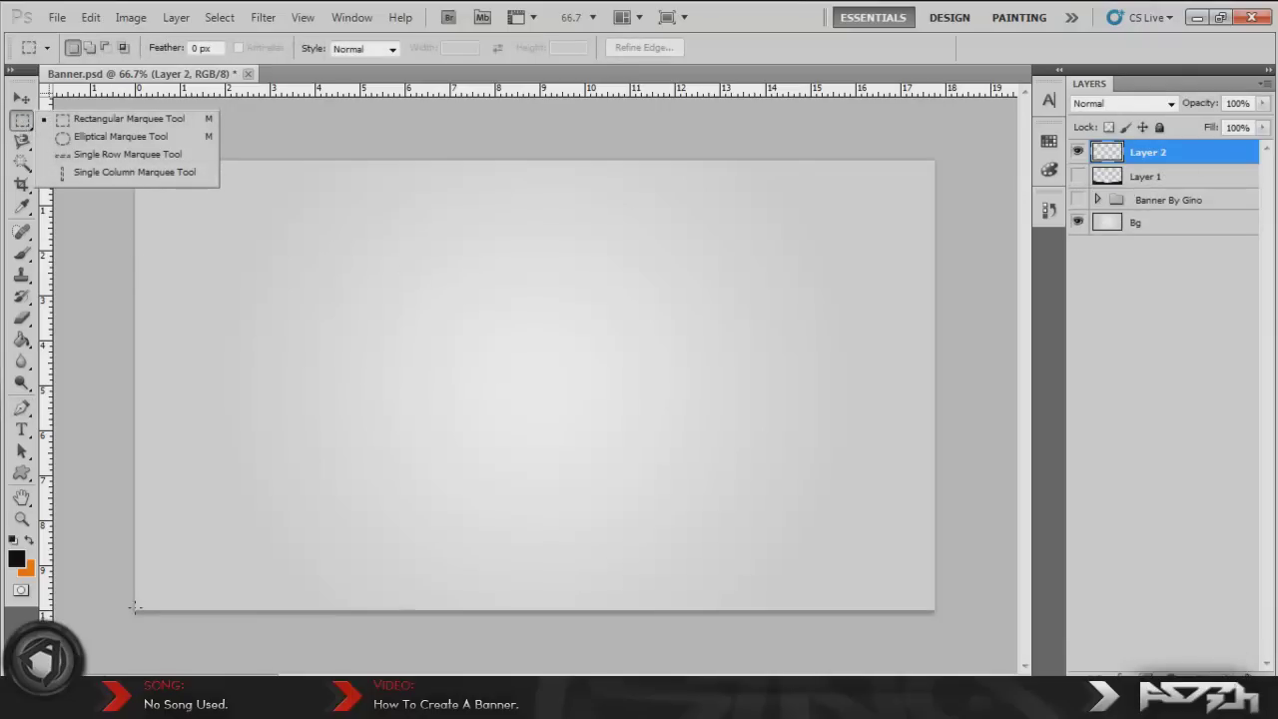
drag(140, 568, 937, 612)
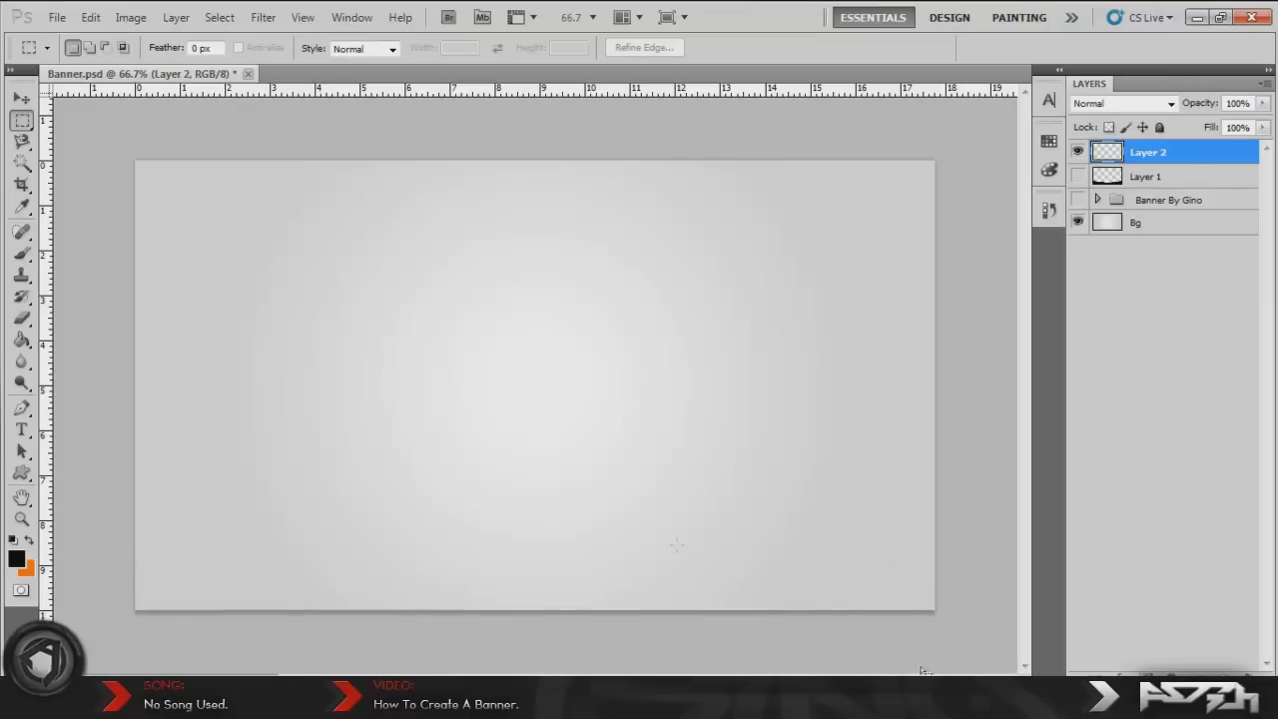
click(22, 340)
click(220, 583)
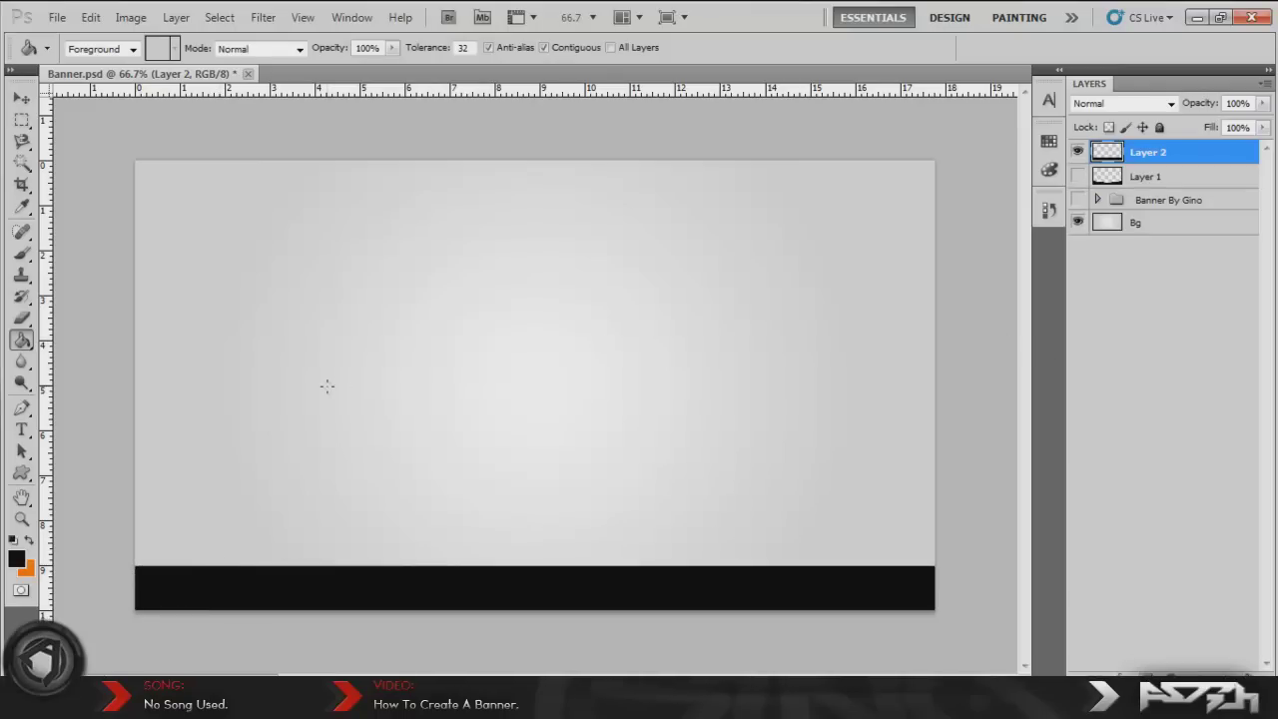
click(1077, 153)
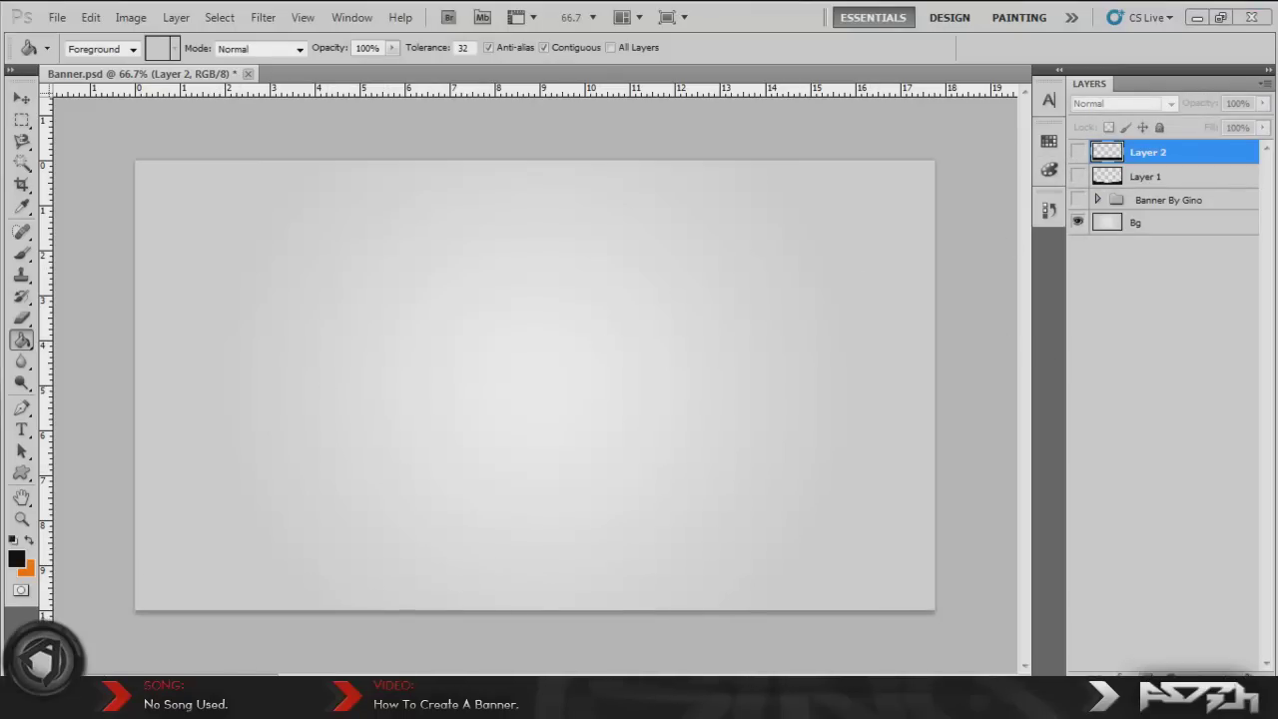
Look at another YouTube channel tab, then return to the banner document.
click(1196, 17)
click(281, 13)
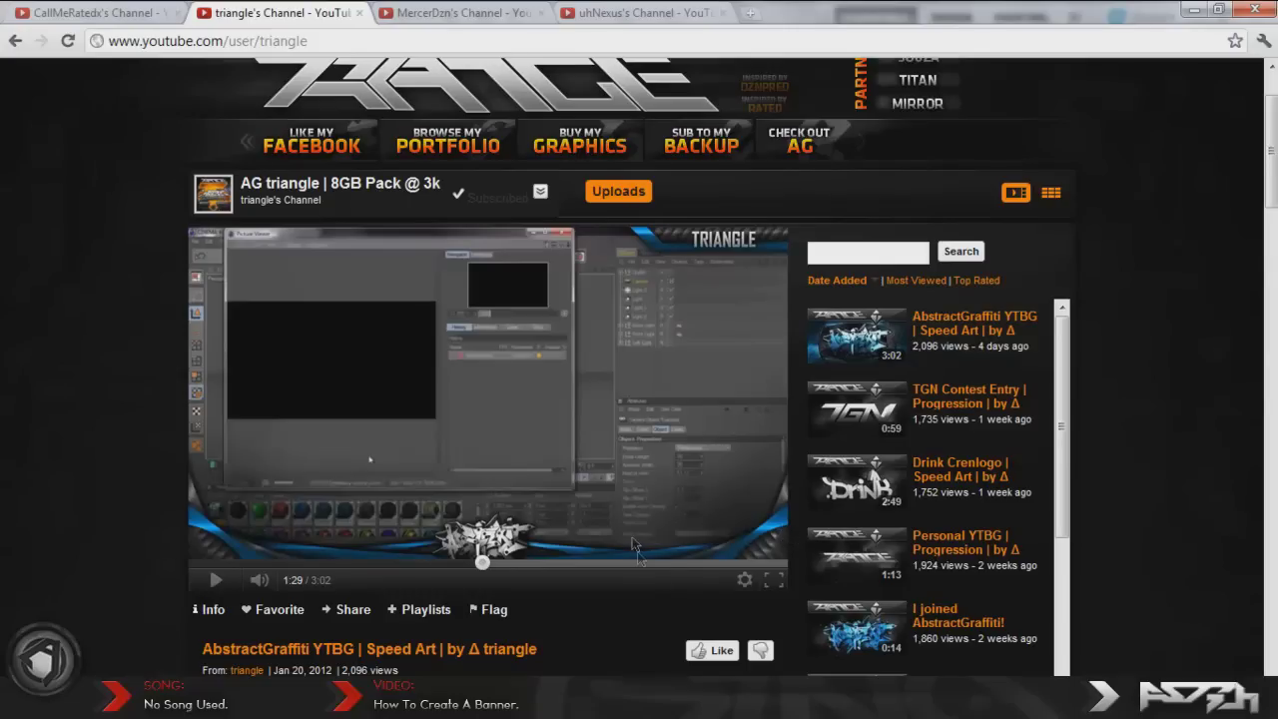
click(1194, 9)
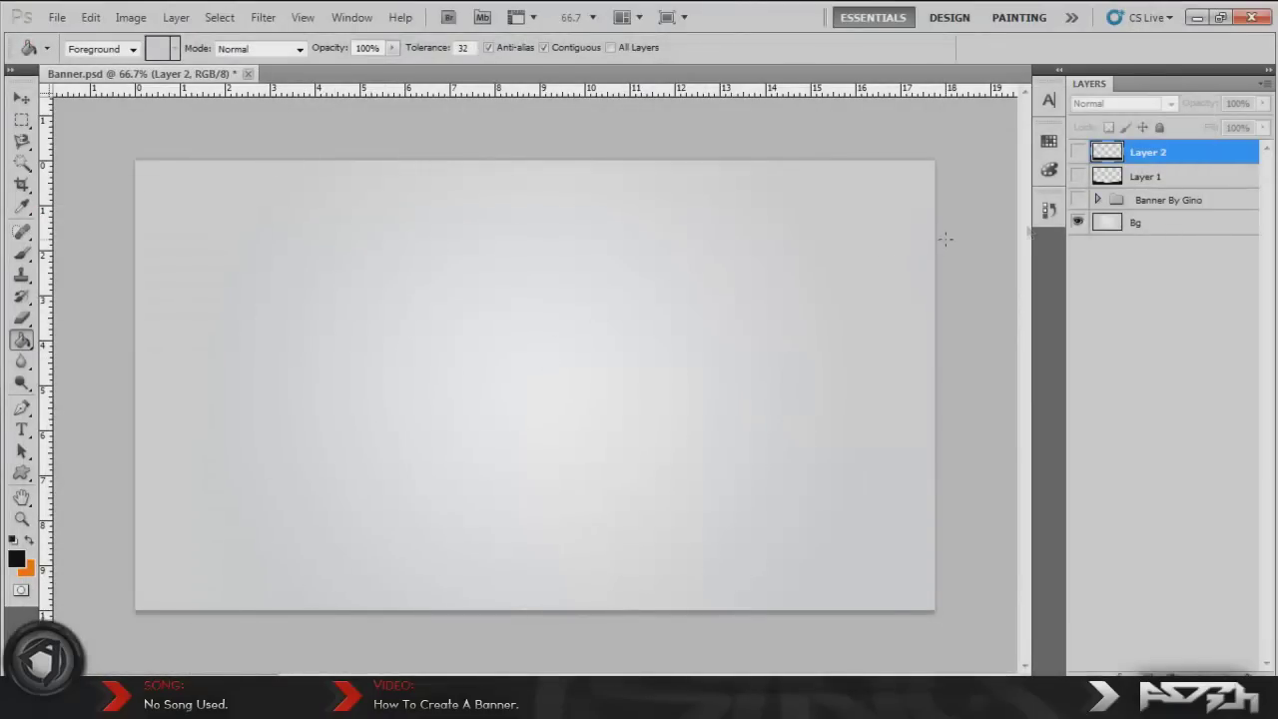
Show Layer 2 and give it a dark teal Color Overlay.
click(1077, 152)
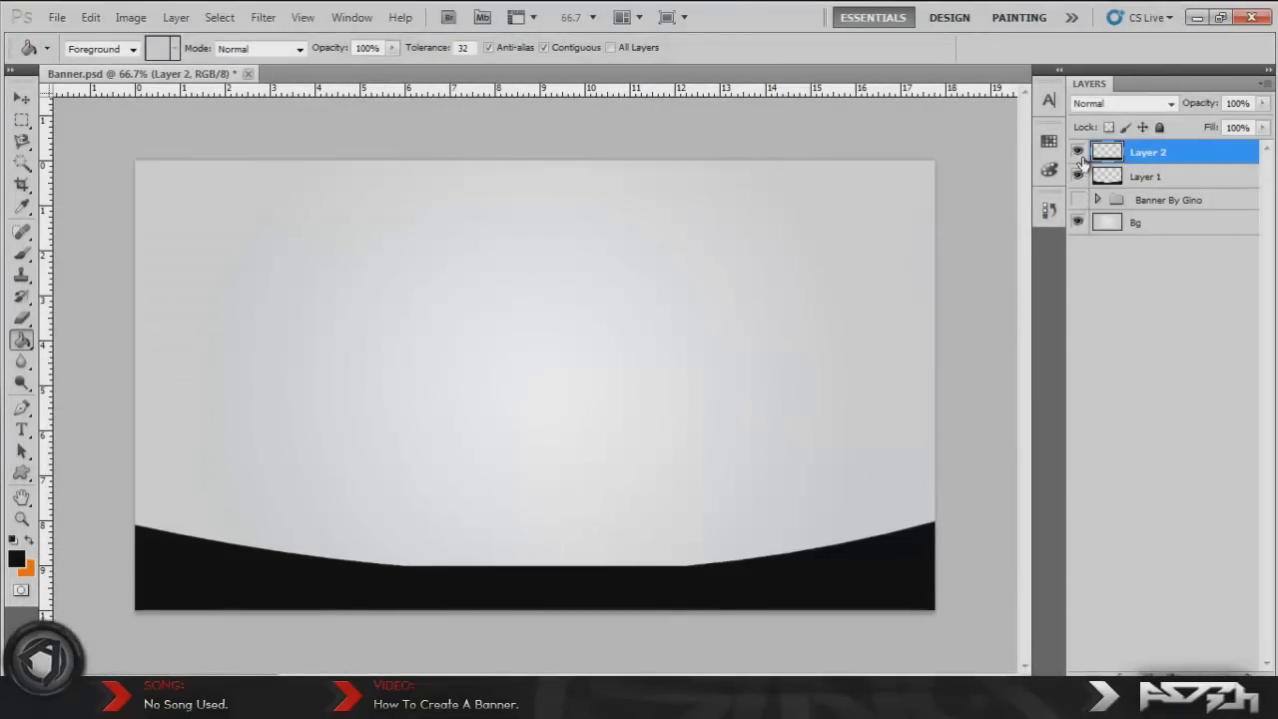
double_click(1191, 160)
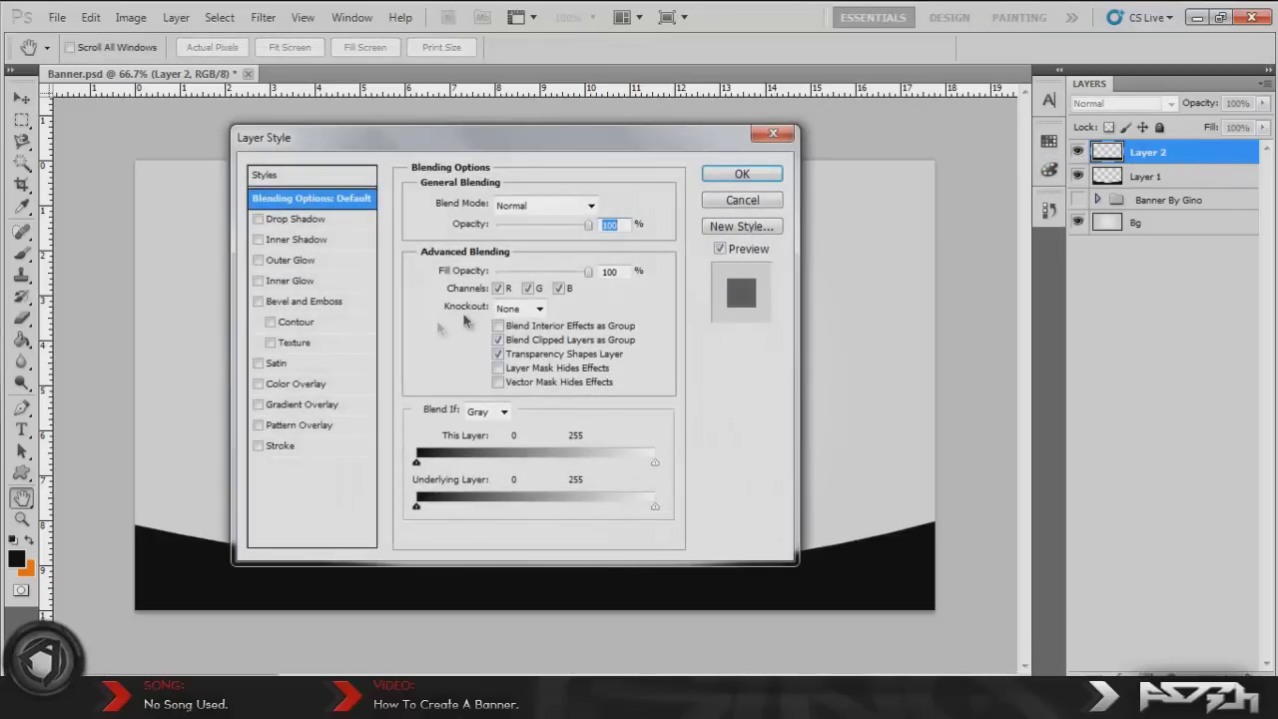
click(304, 384)
drag(526, 146, 842, 130)
key(Return)
key(g)
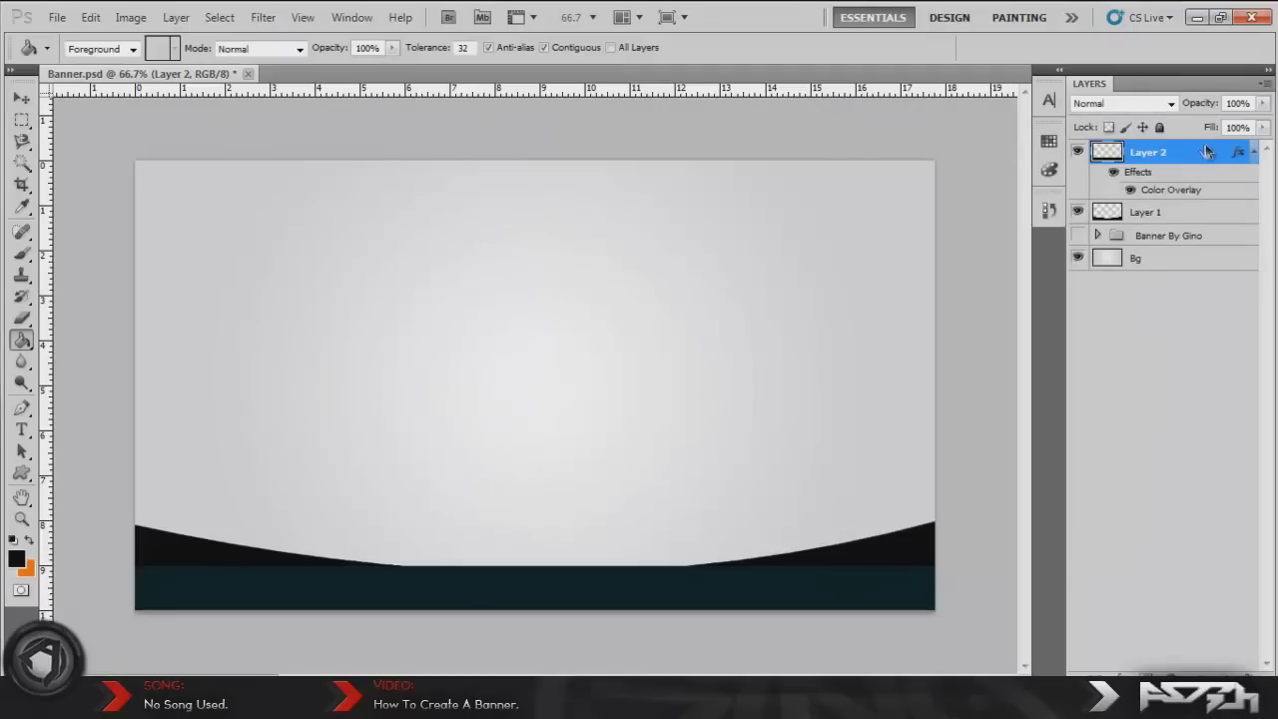
Move Layer 2 below Layer 1 and nudge both bars into alignment.
drag(1208, 153, 1195, 220)
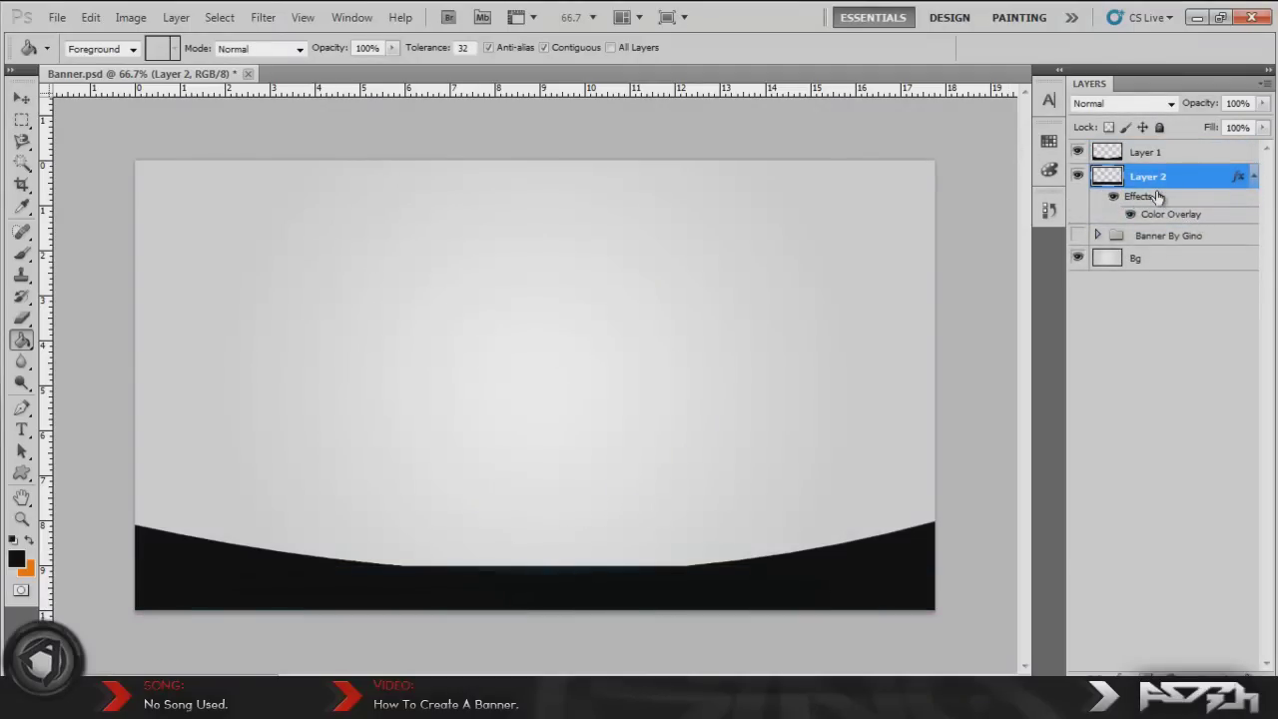
click(22, 100)
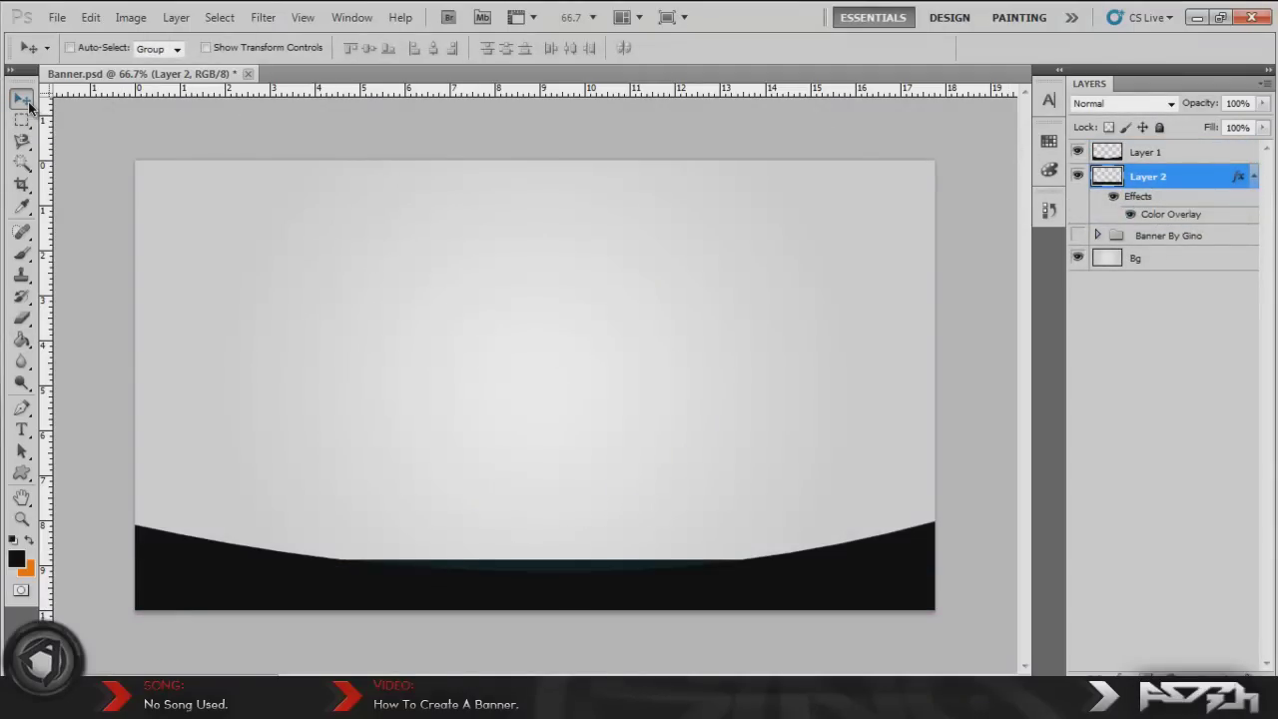
key(Up)
key(Up)
key(Up)
key(Up)
key(Up)
key(Up)
key(Up)
key(Up)
key(Up)
key(Up)
key(Up)
key(Up)
key(Up)
key(Up)
key(Up)
key(Up)
key(Up)
key(Up)
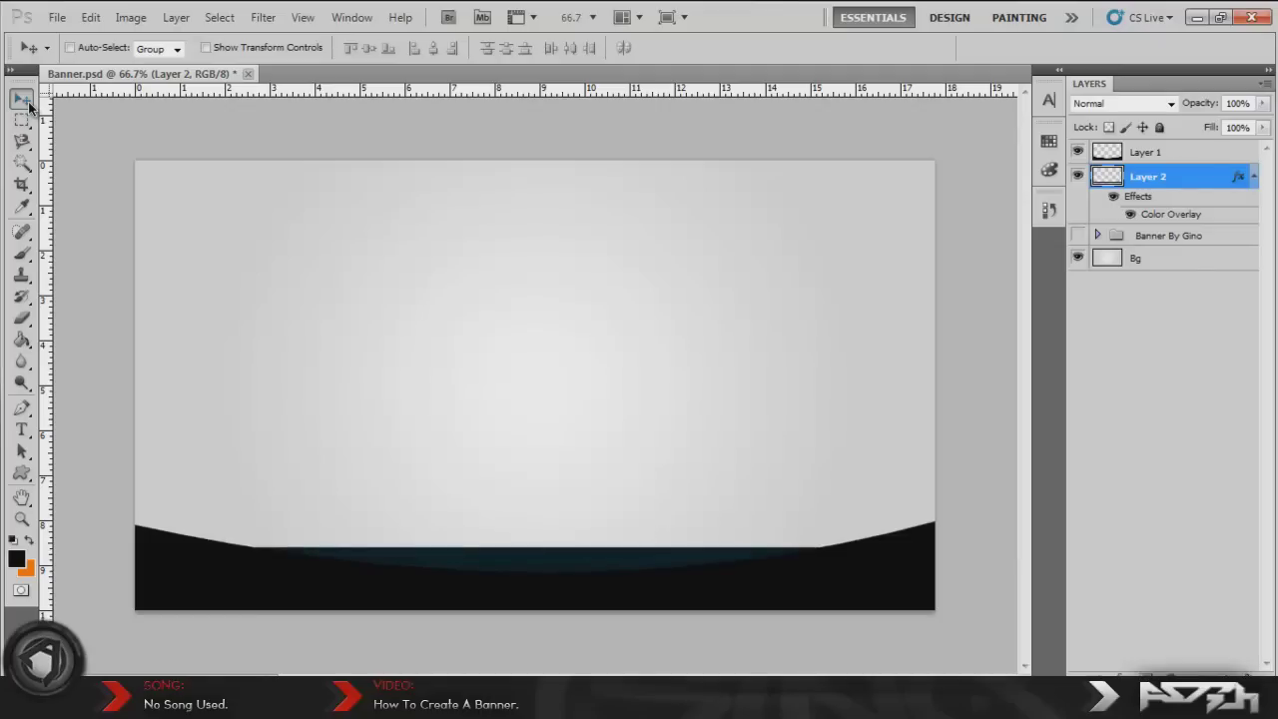
shift+click(1172, 159)
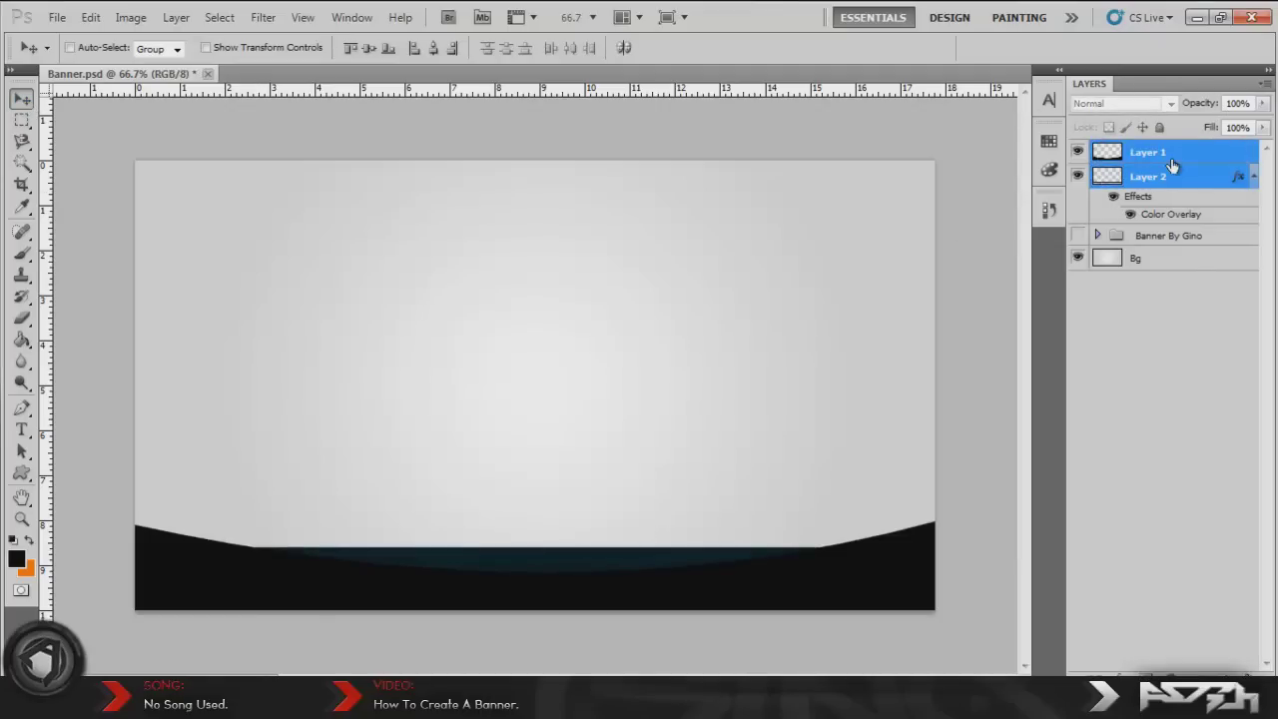
key(Down)
key(Down)
key(Down)
key(Down)
key(Down)
key(Down)
key(Down)
key(Down)
key(Down)
key(Down)
key(Down)
key(Down)
key(Down)
key(Down)
key(Down)
key(Down)
key(Down)
key(Down)
key(Down)
key(Down)
key(Up)
key(Up)
key(Up)
key(Up)
key(Up)
key(Up)
key(Up)
key(Up)
key(Up)
key(Up)
key(Up)
key(Up)
key(Up)
key(Up)
key(Up)
key(Up)
key(Up)
key(Up)
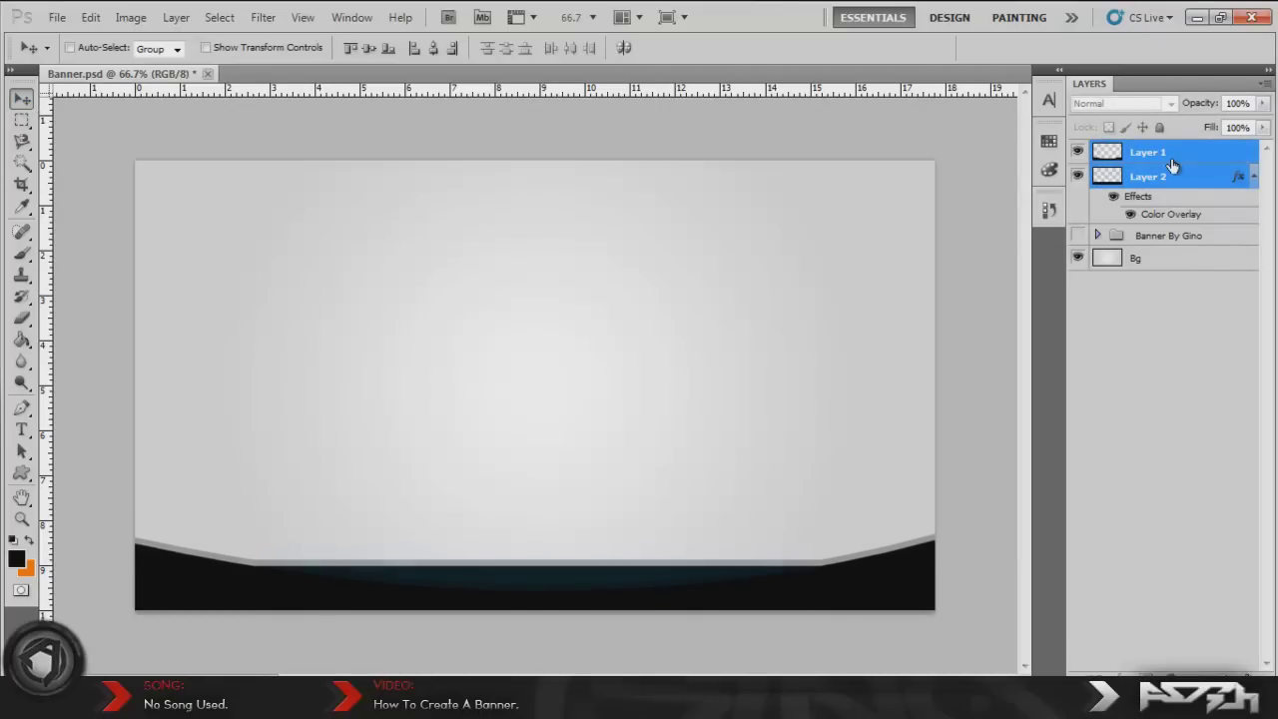
click(1150, 153)
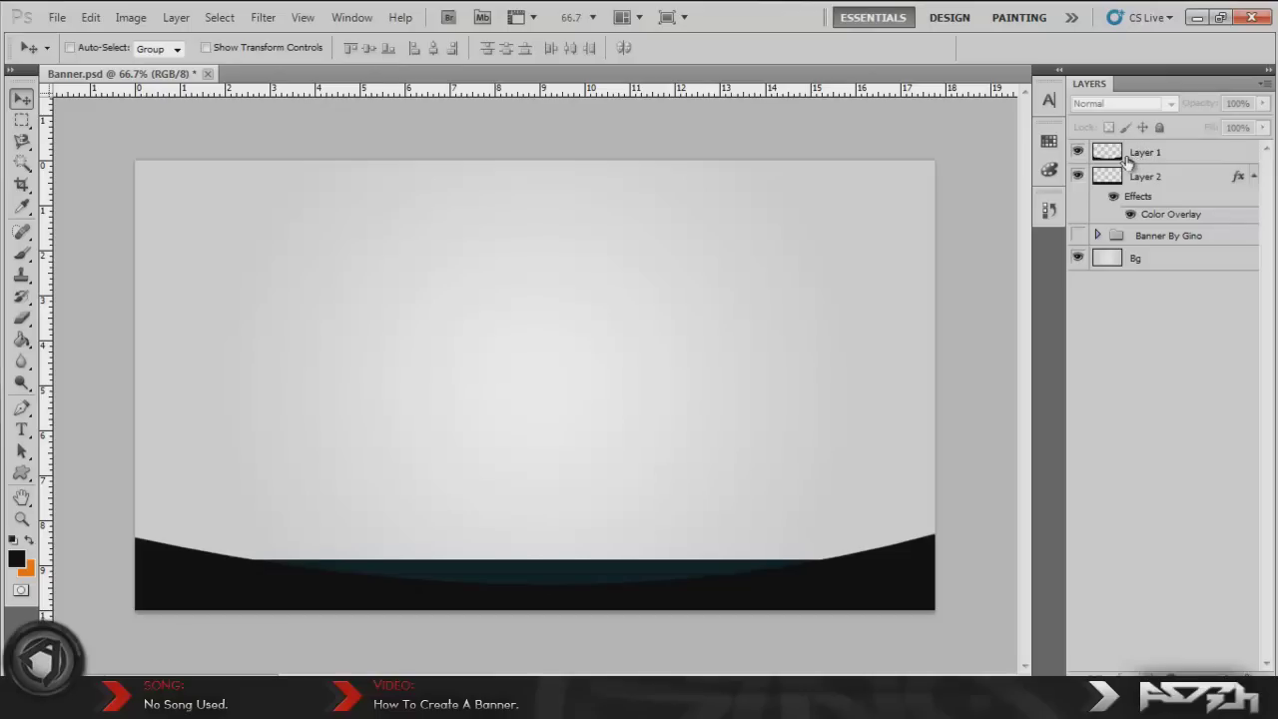
Type orange 'TEST TEXT' and set its size to 36 pt.
click(21, 430)
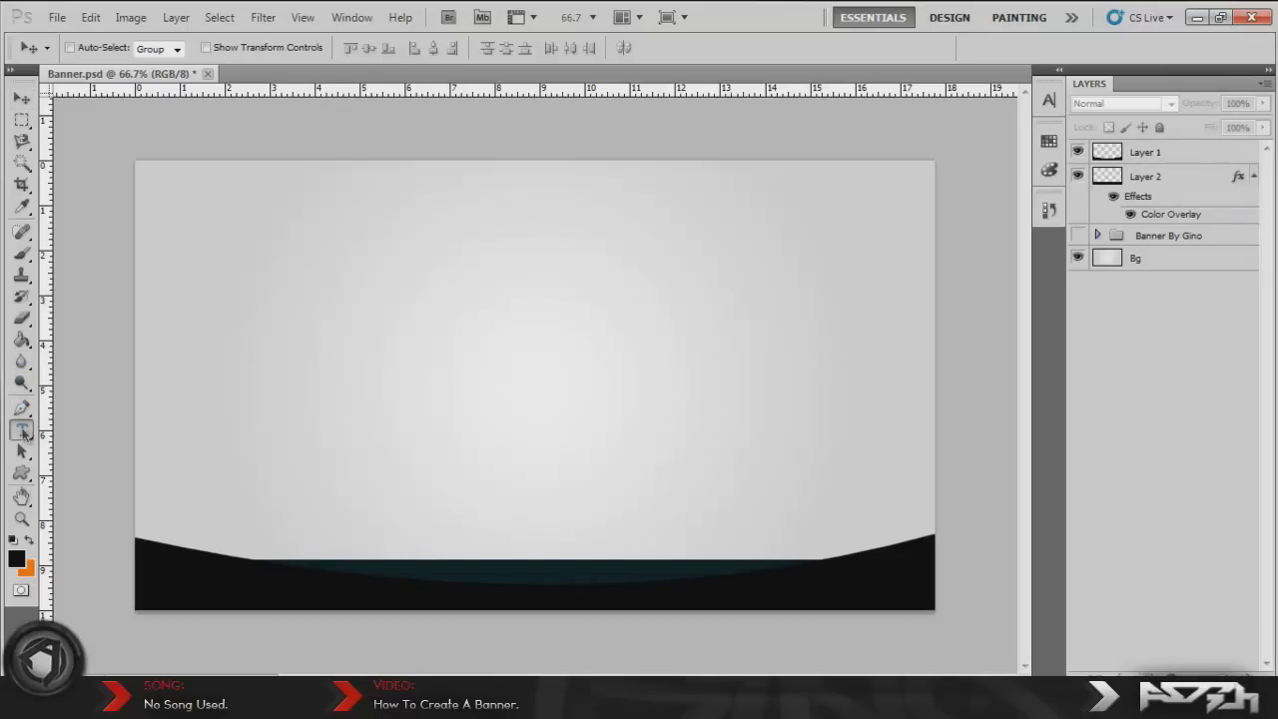
click(30, 542)
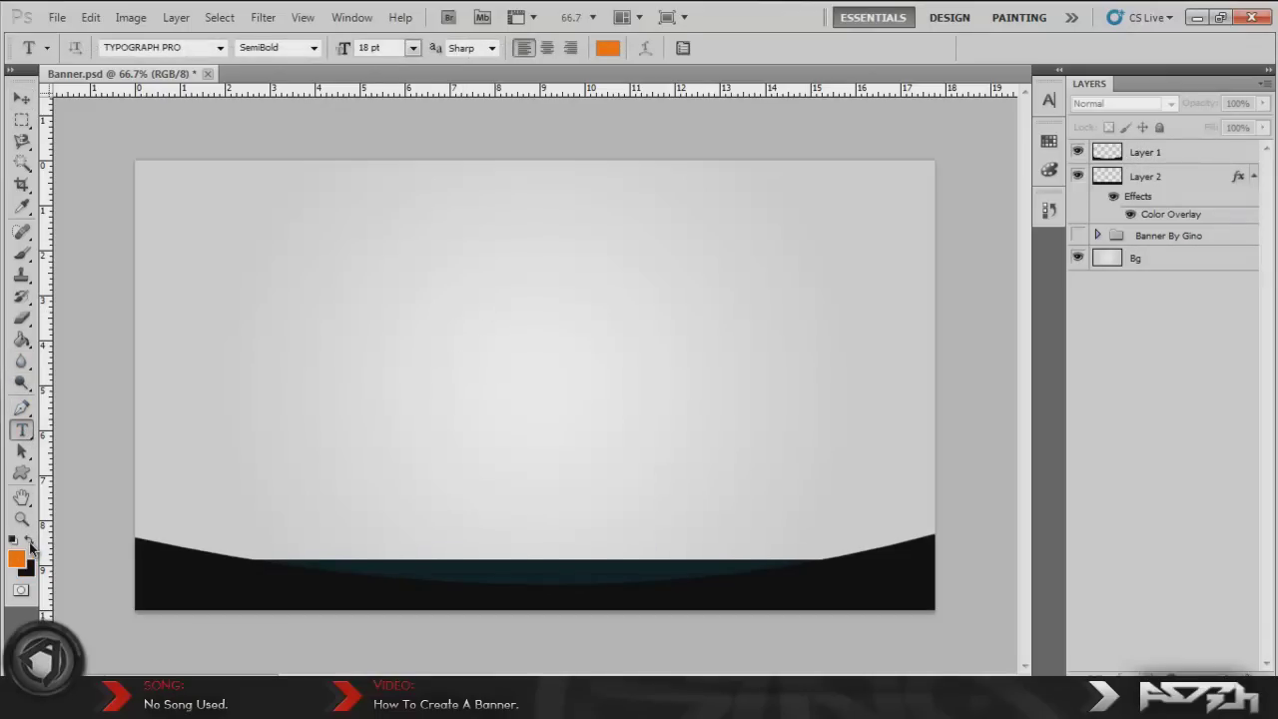
click(225, 404)
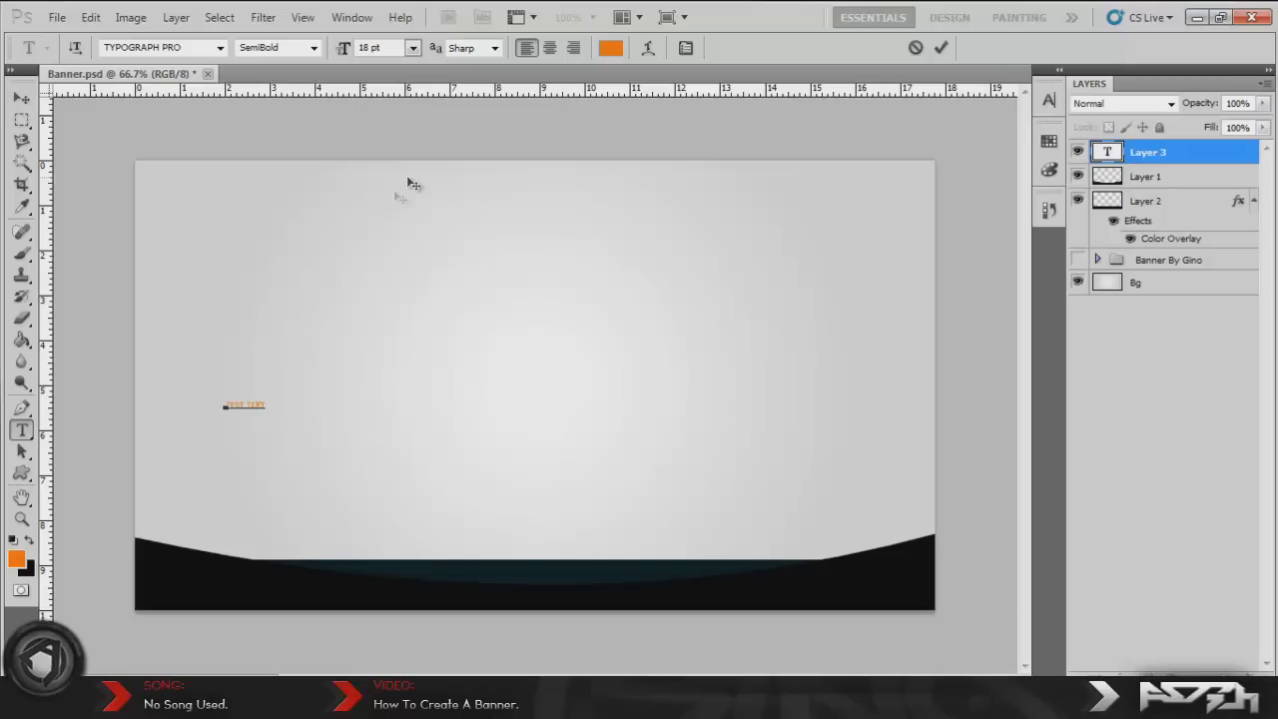
drag(268, 399, 96, 413)
click(412, 47)
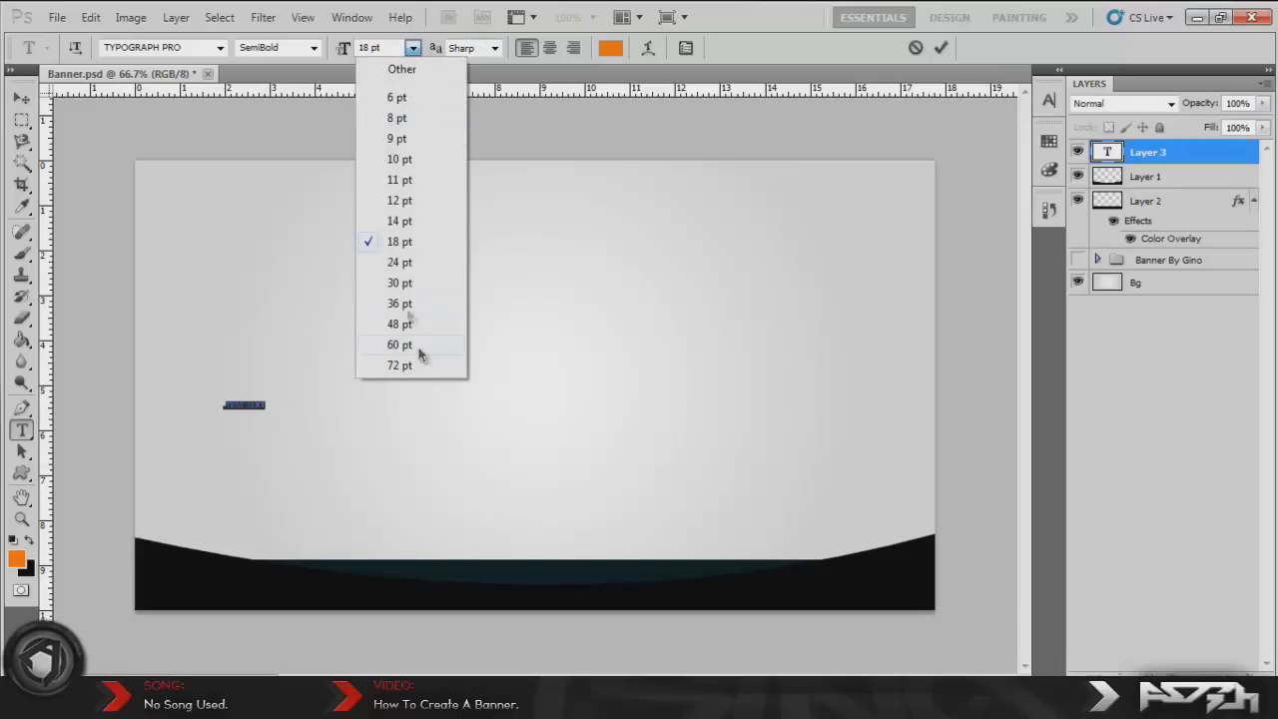
click(407, 303)
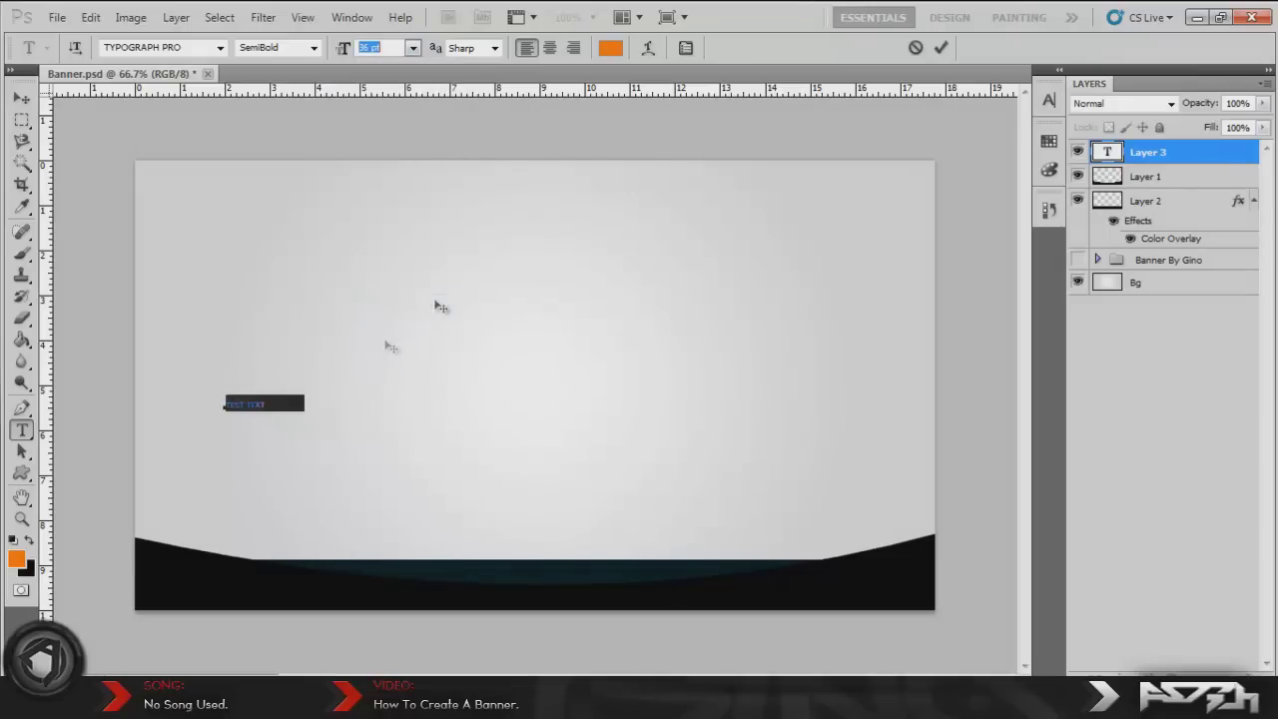
click(267, 402)
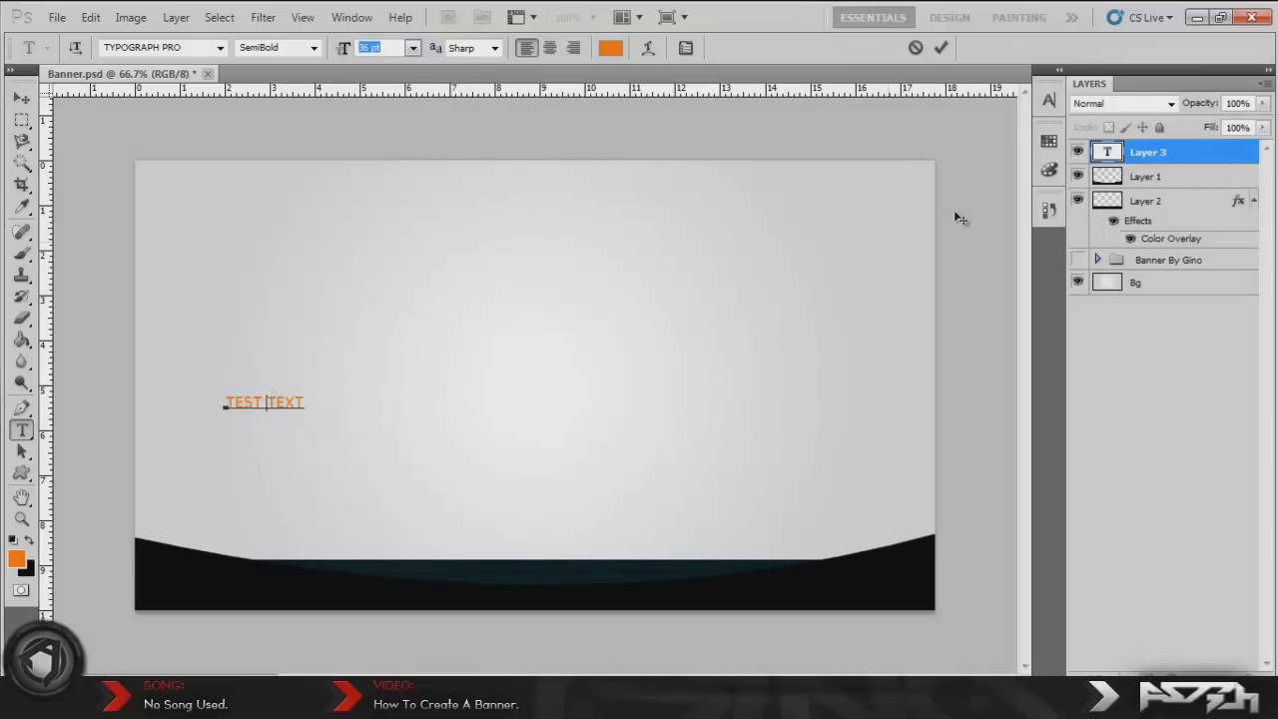
Move TEST TEXT into the centre of the dark bottom band.
click(21, 102)
drag(319, 411, 576, 587)
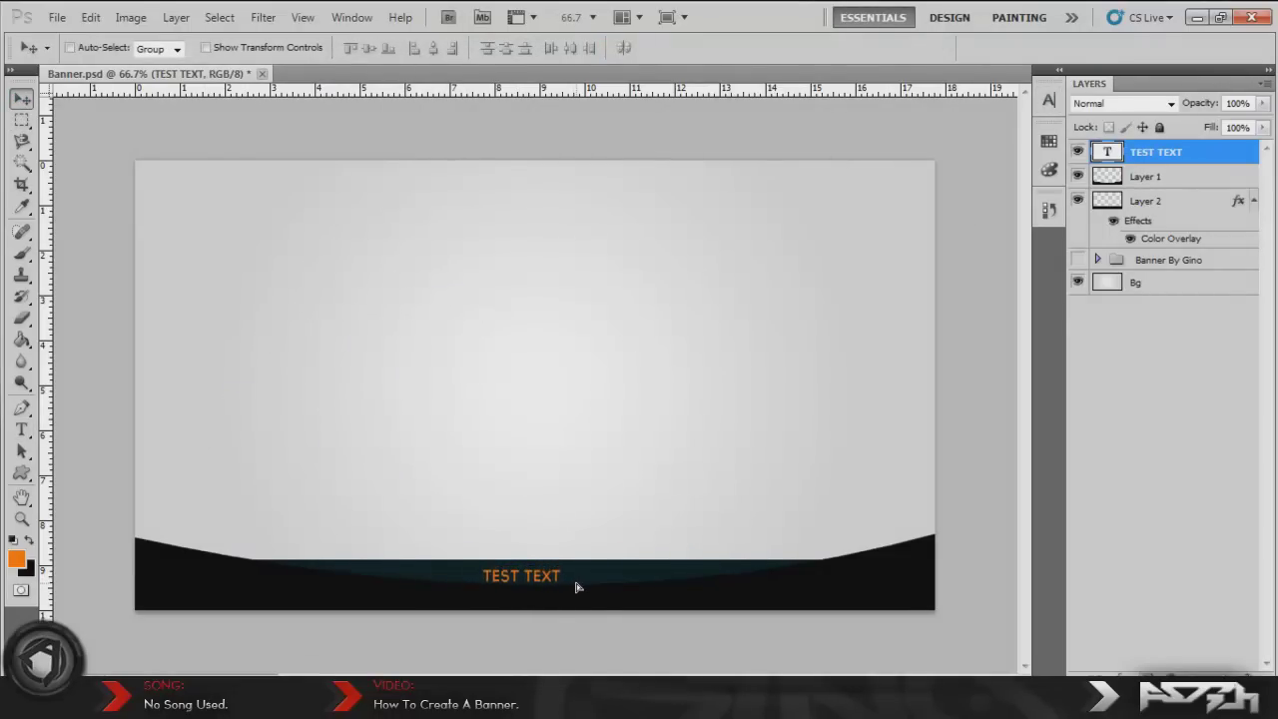
click(592, 17)
At 100% zoom, duplicate TEST TEXT and position the copy beside the original.
click(598, 77)
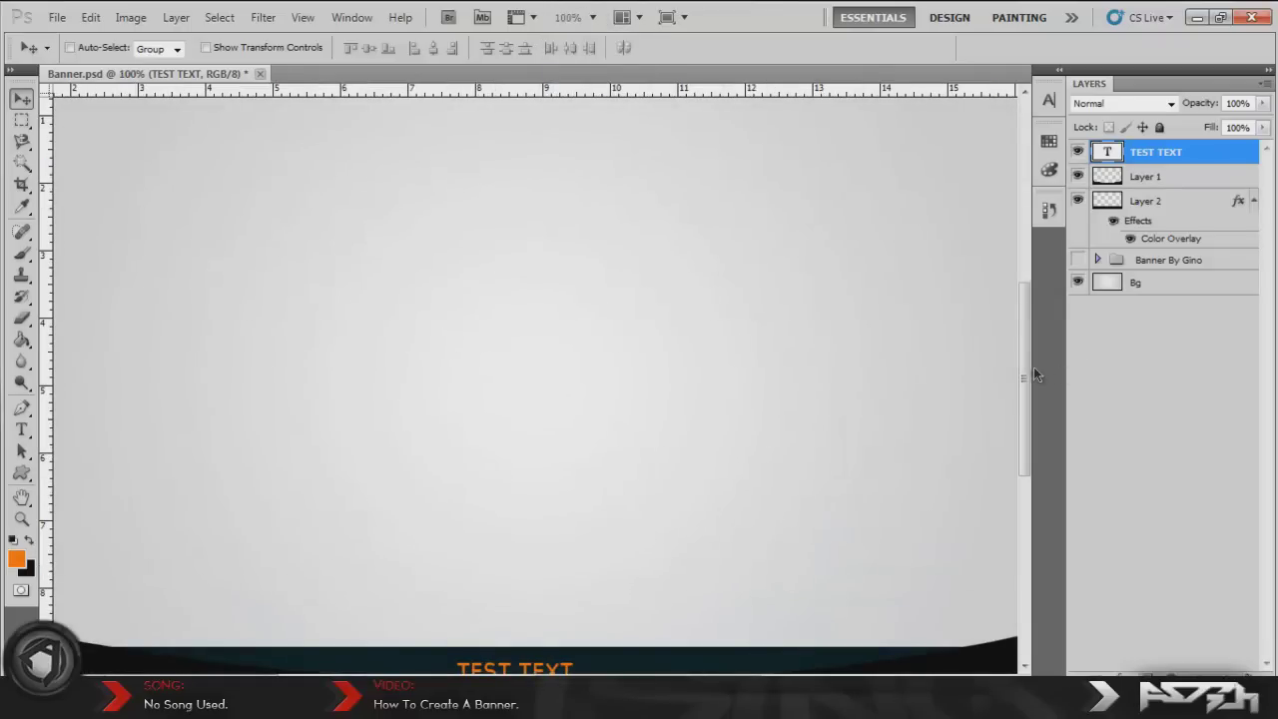
scroll(1033, 371, down, 3)
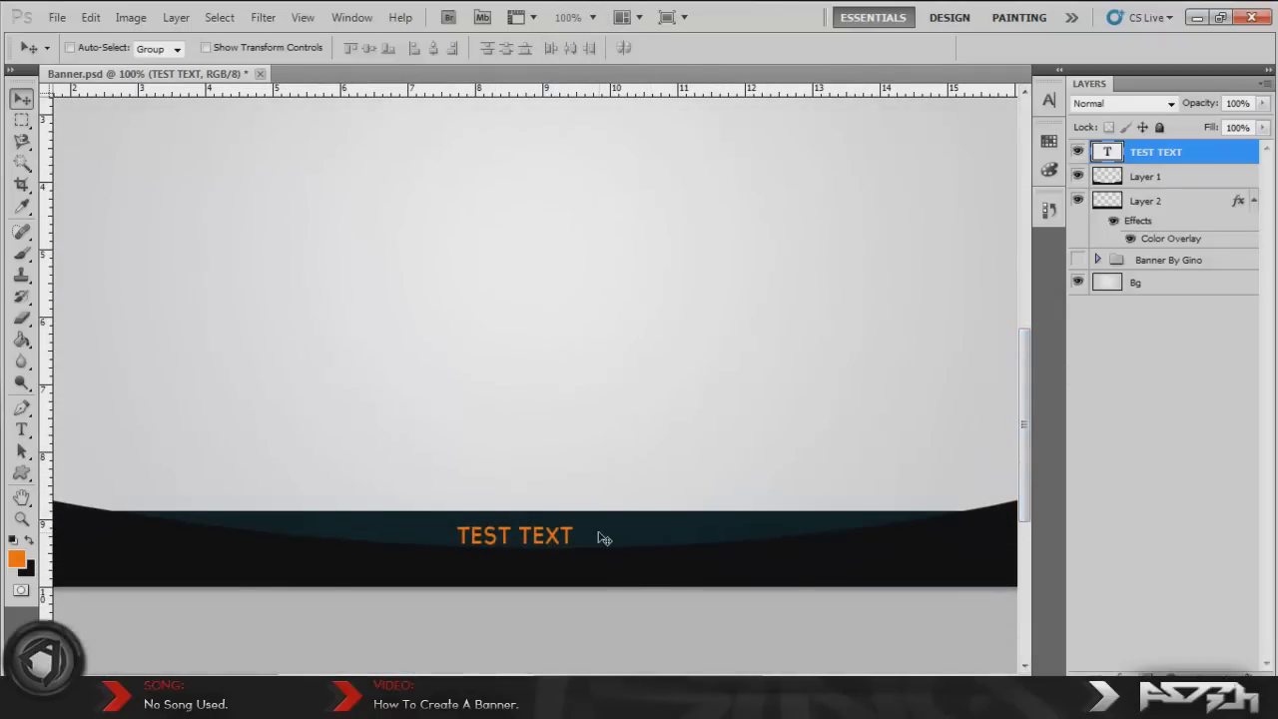
key(Up)
key(Up)
key(Up)
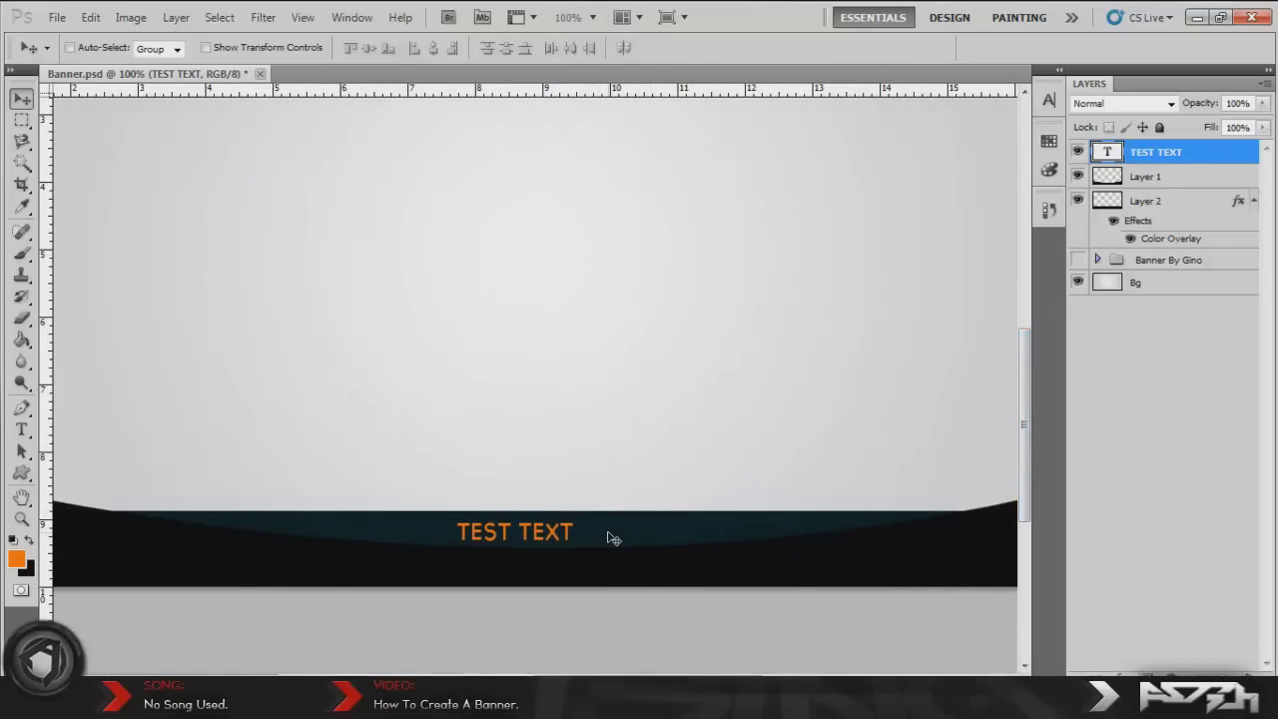
key(ctrl+j)
key(shift+Right)
key(shift+Right)
key(shift+Right)
key(shift+Right)
key(shift+Right)
key(shift+Right)
key(shift+Right)
key(shift+Right)
key(shift+Right)
key(shift+Right)
key(shift+Right)
key(shift+Right)
key(shift+Right)
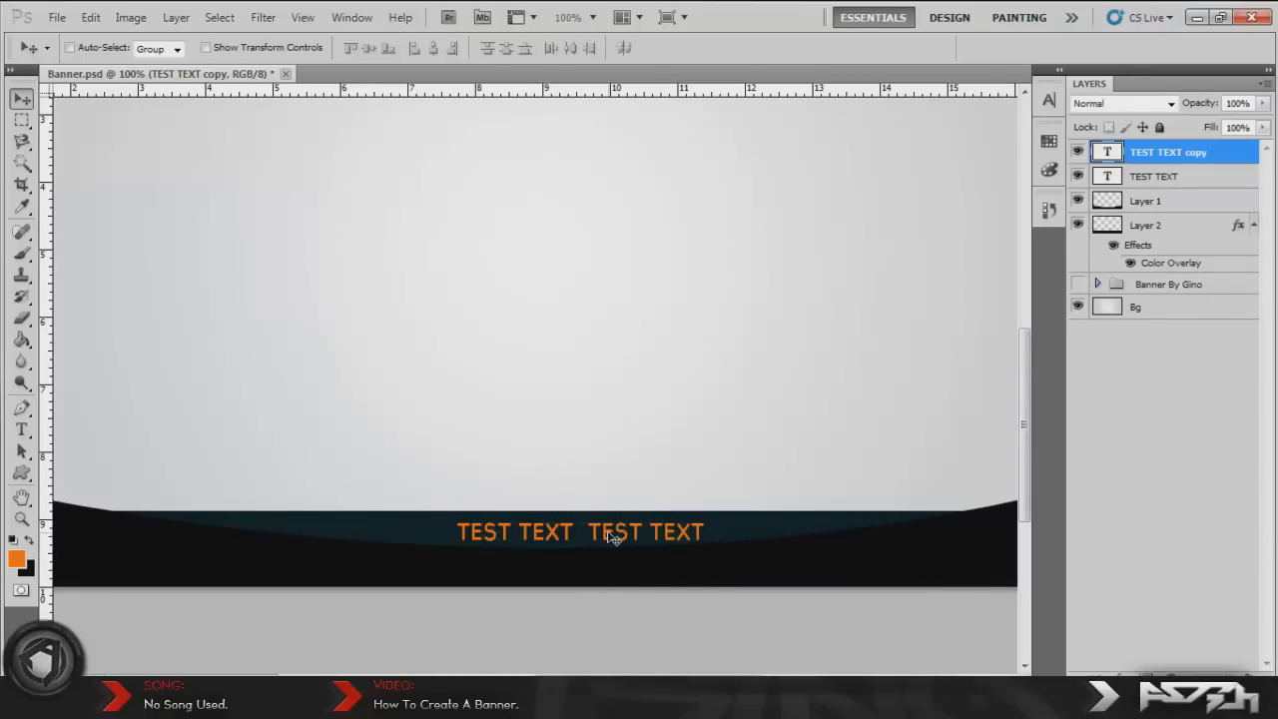
key(shift+Left)
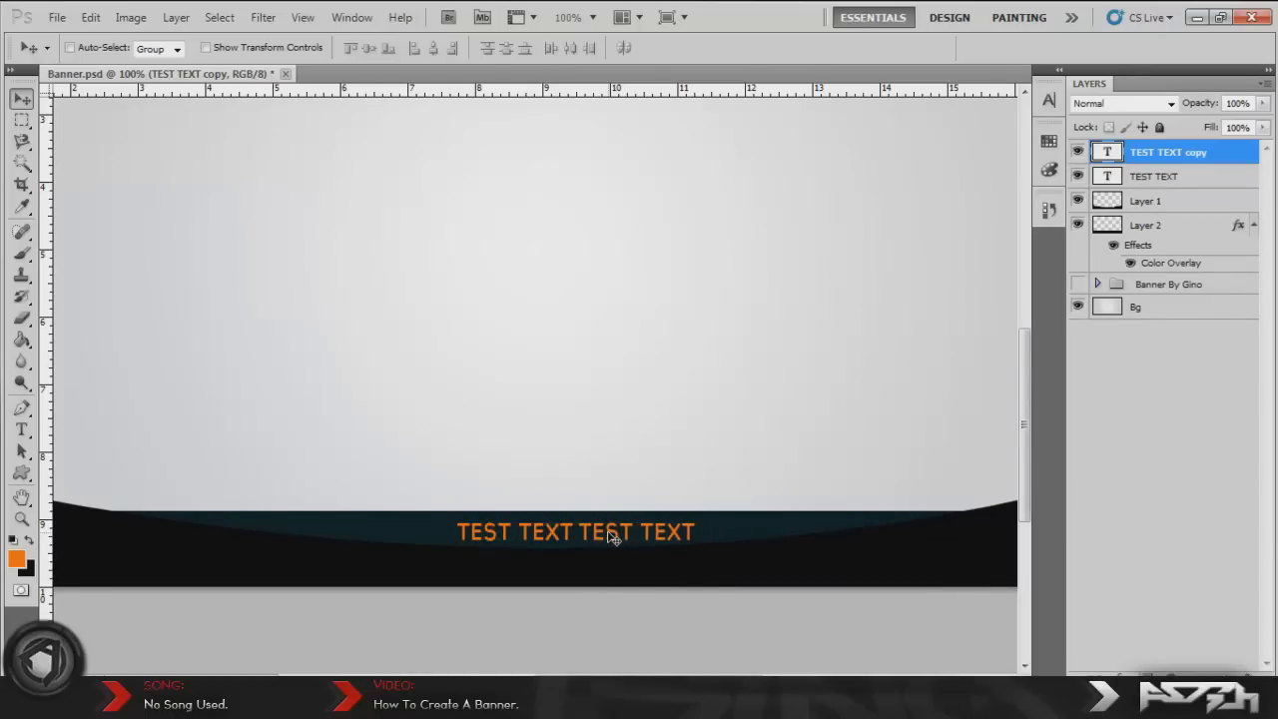
shift+click(1189, 178)
key(shift+Left)
key(shift+Left)
key(shift+Left)
key(shift+Left)
key(shift+Left)
key(shift+Right)
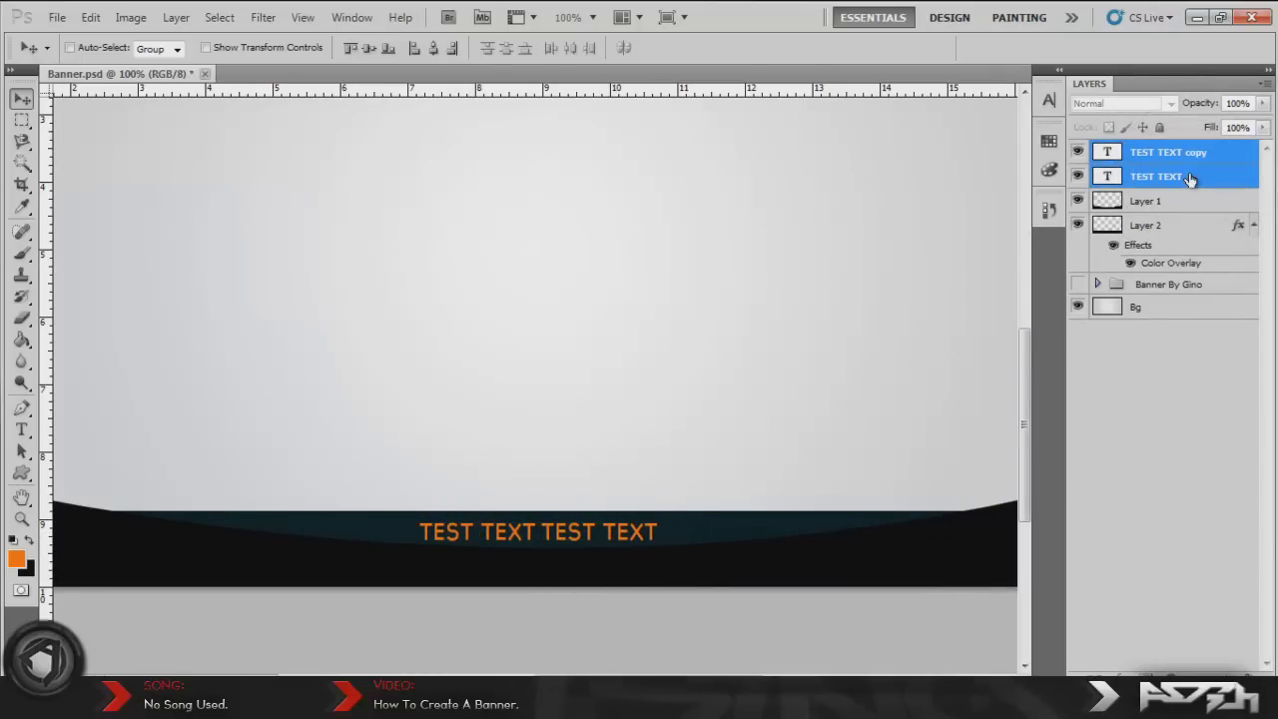
Rasterize both text layers, merge them into TEST TEXT copy, and zoom to 50%.
right_click(1190, 179)
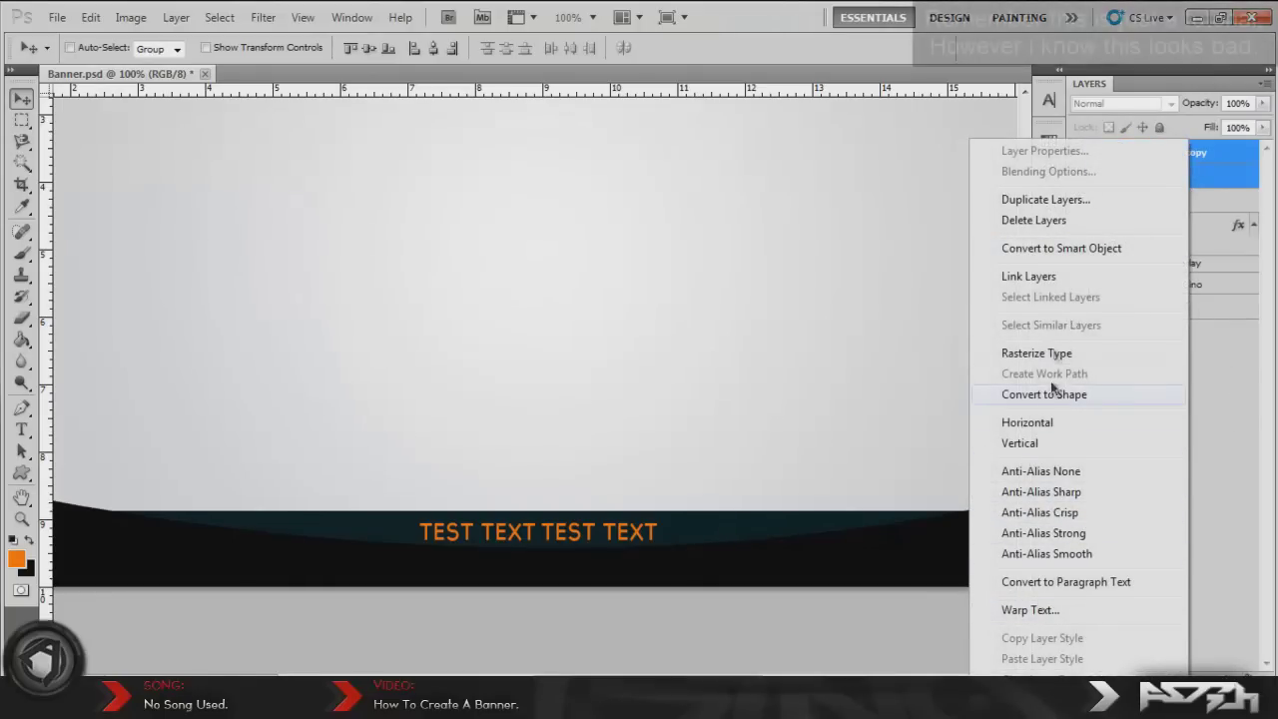
click(1039, 352)
right_click(1158, 165)
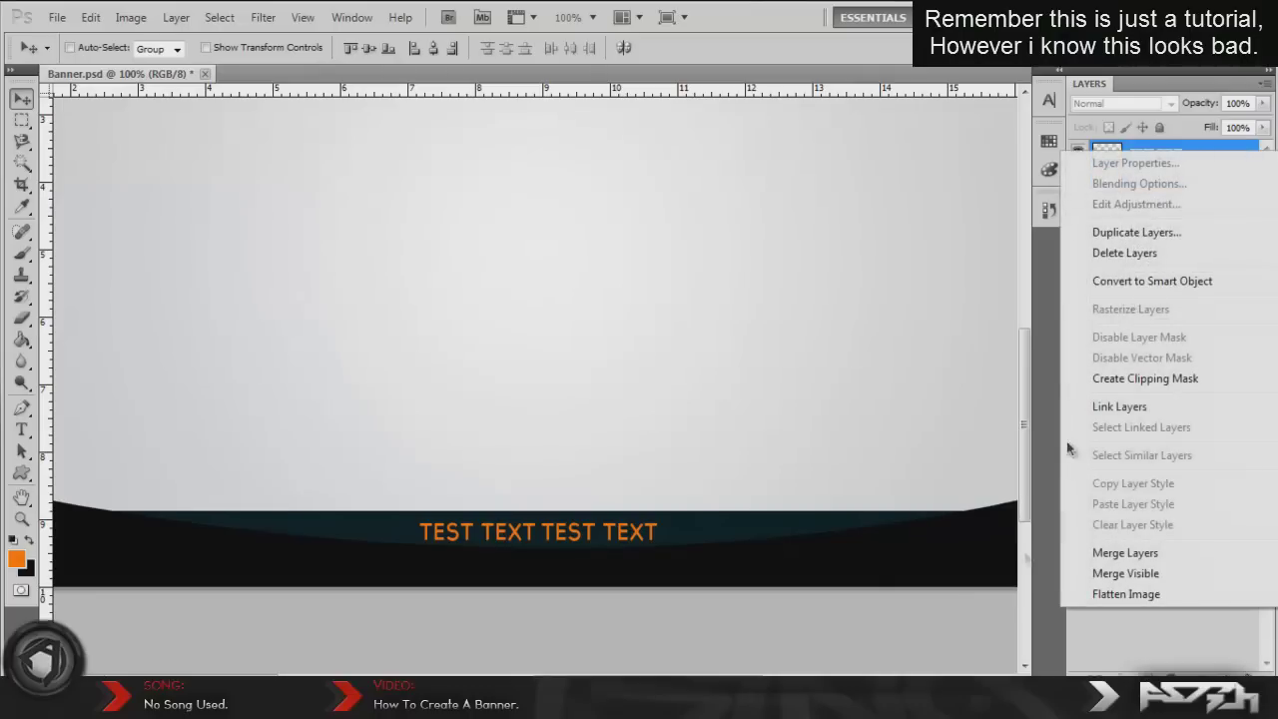
click(1115, 556)
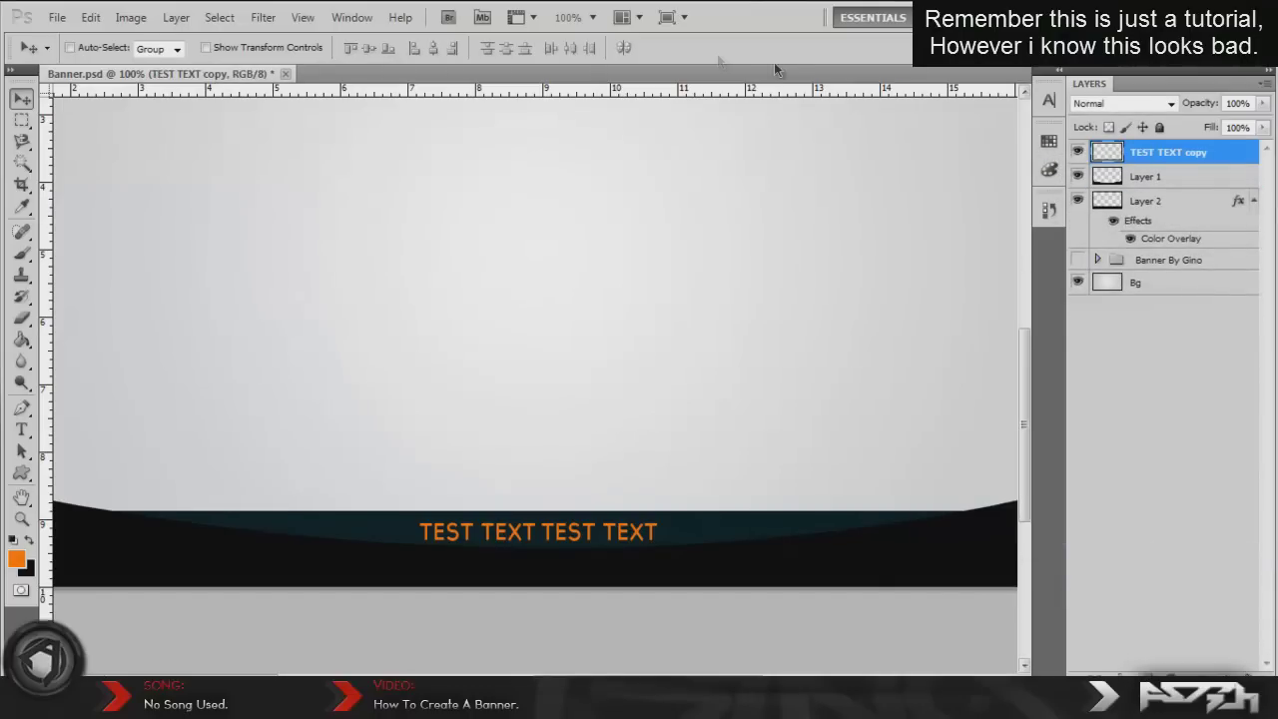
click(592, 17)
click(592, 62)
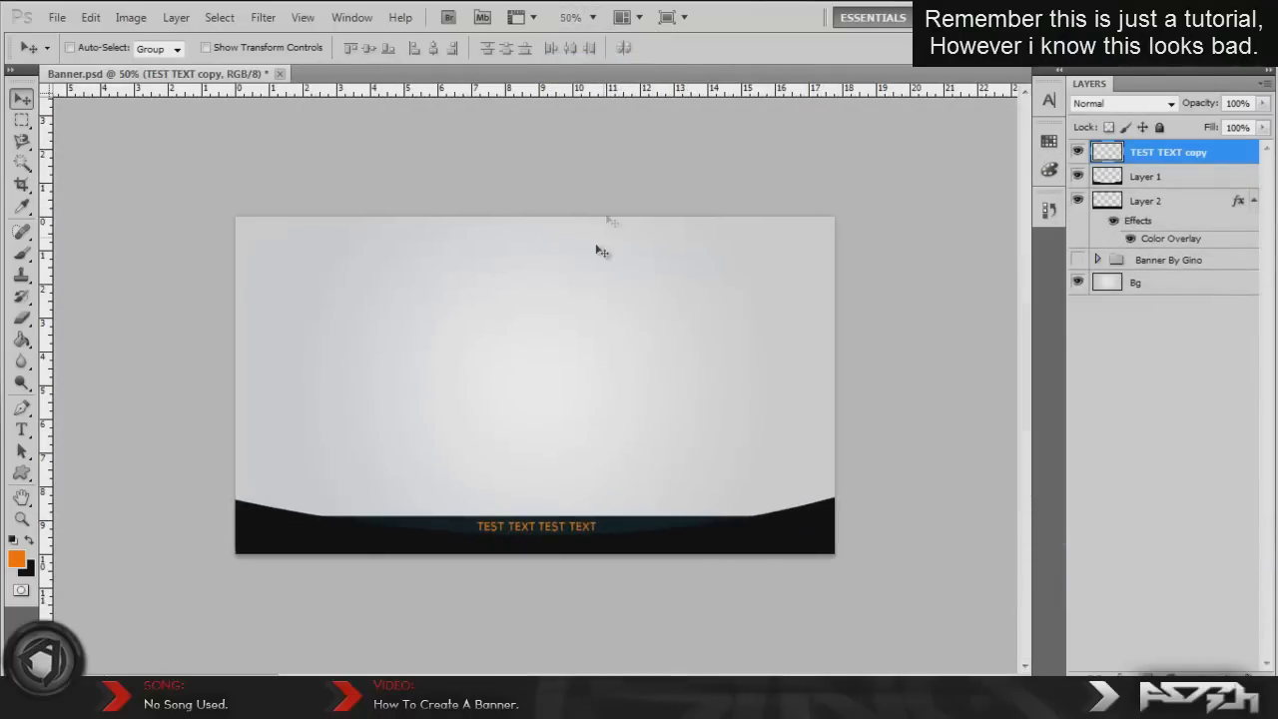
drag(22, 471, 95, 562)
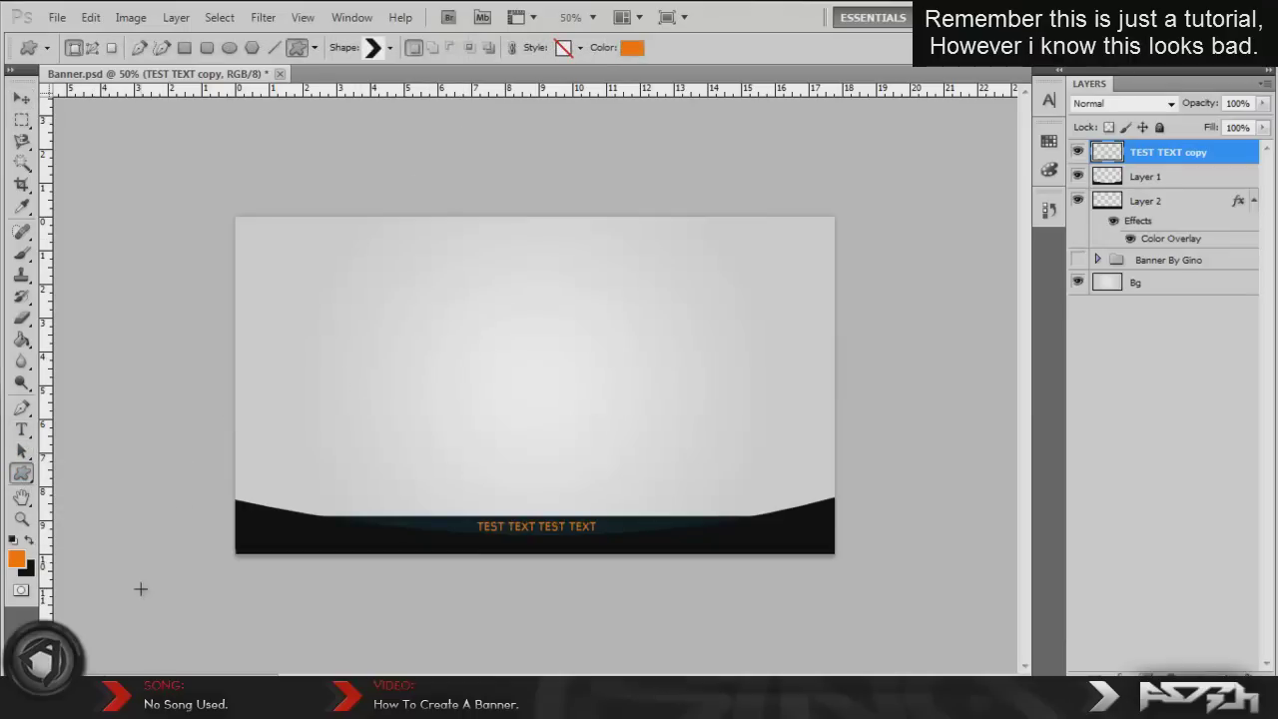
click(259, 589)
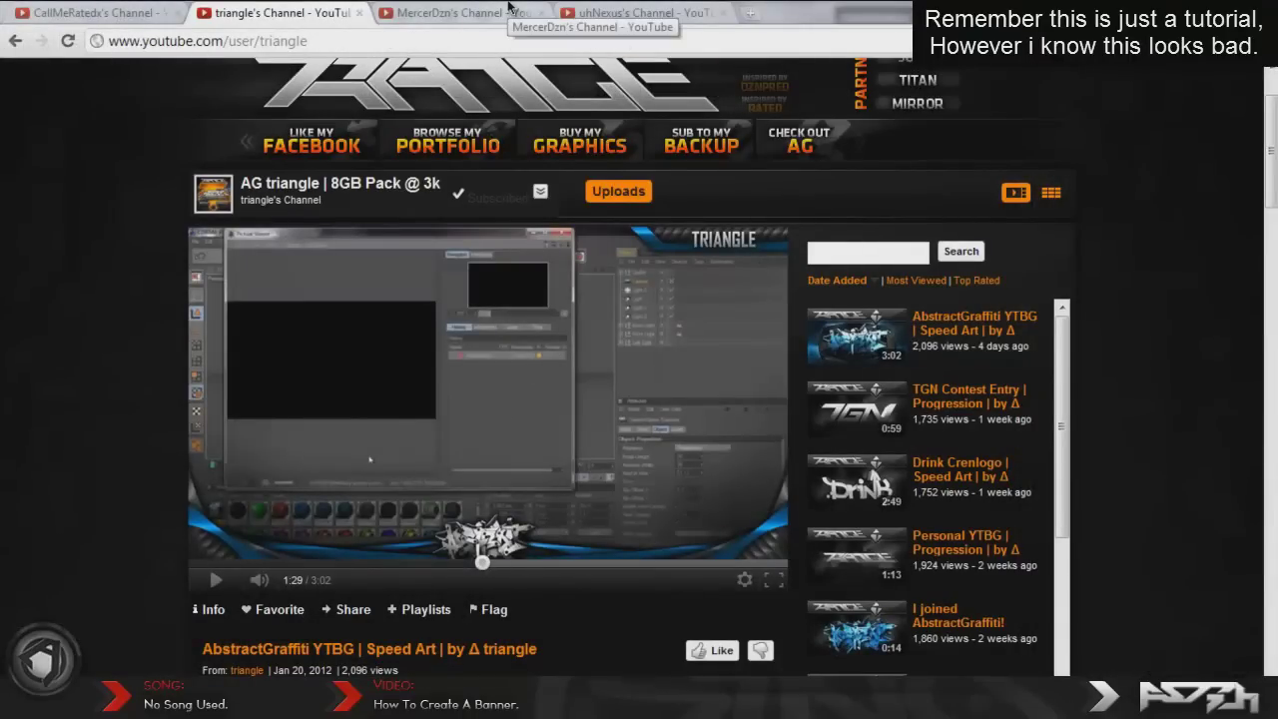
click(462, 12)
click(604, 10)
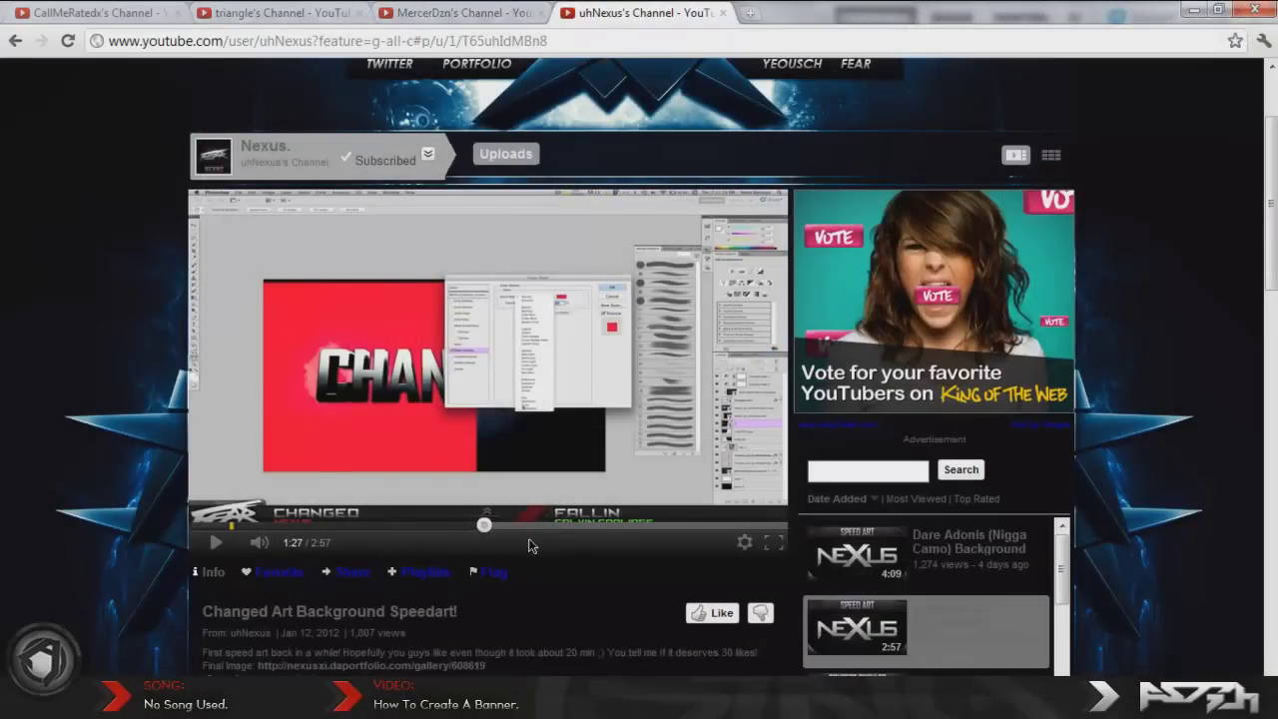
click(112, 10)
scroll(8, 591, down, 1)
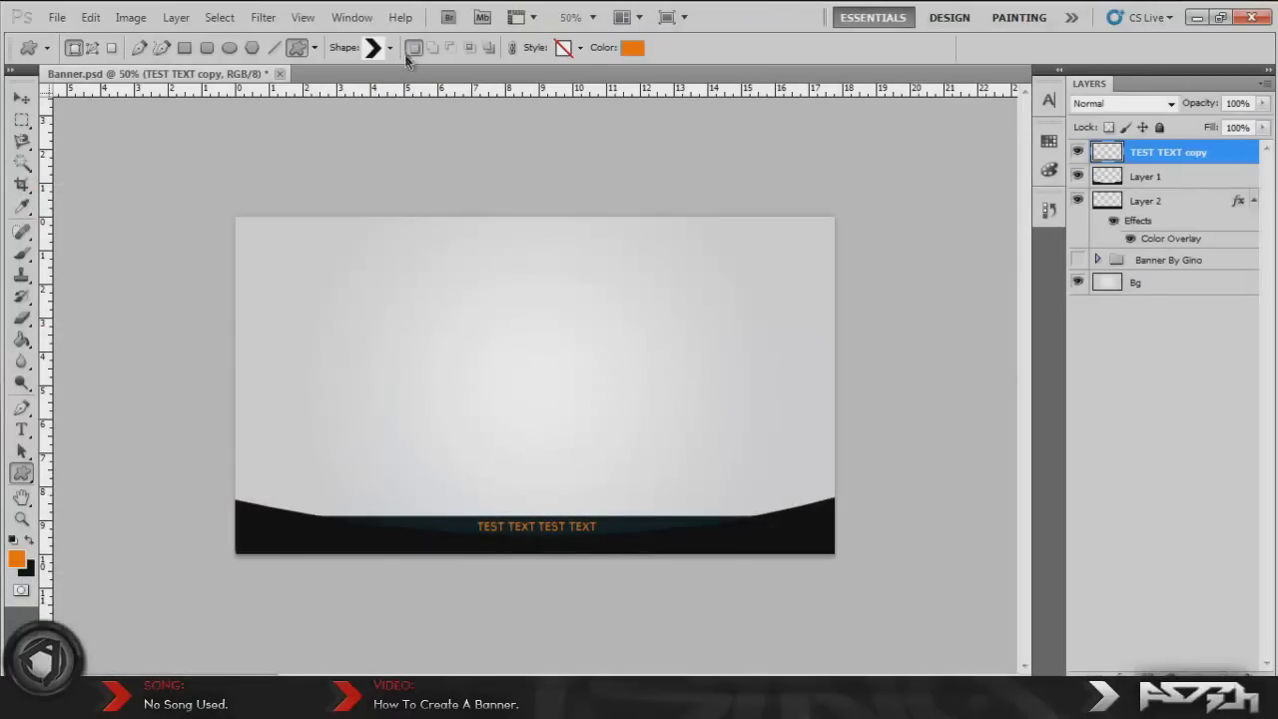
Draw an orange chevron on Shape 1 and move it into the bar's left end.
click(391, 48)
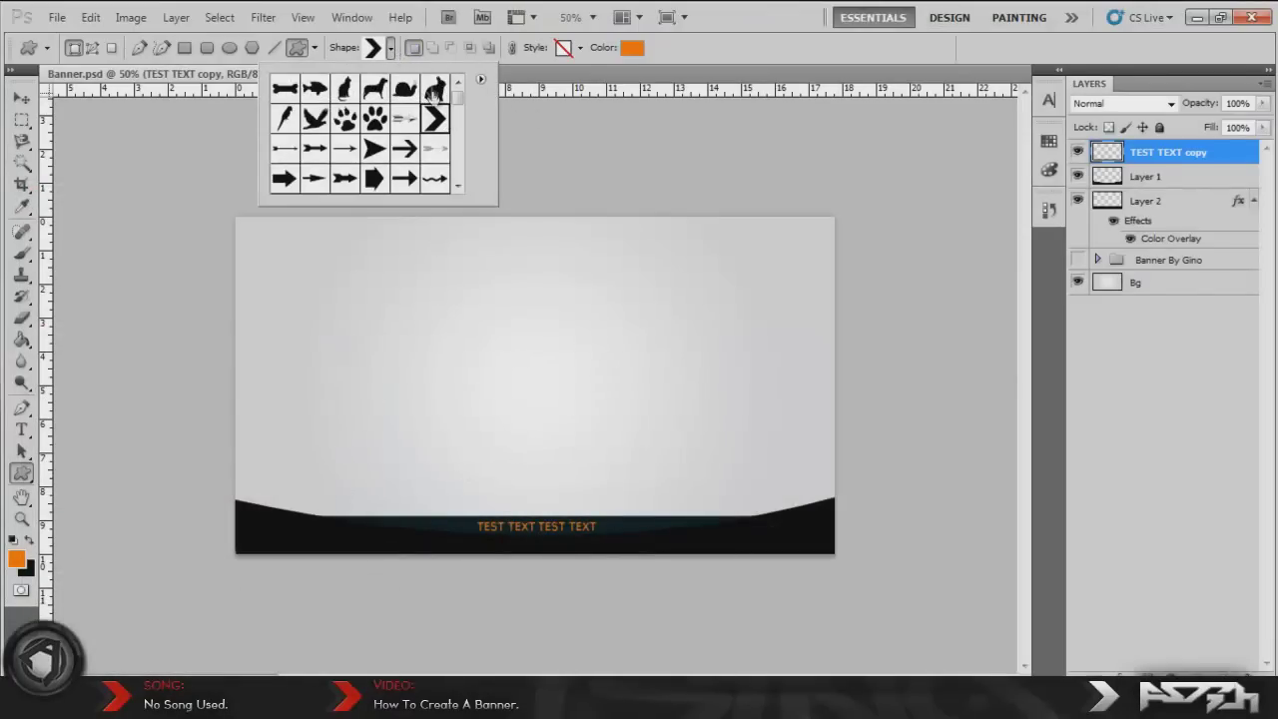
click(304, 498)
drag(314, 513, 308, 532)
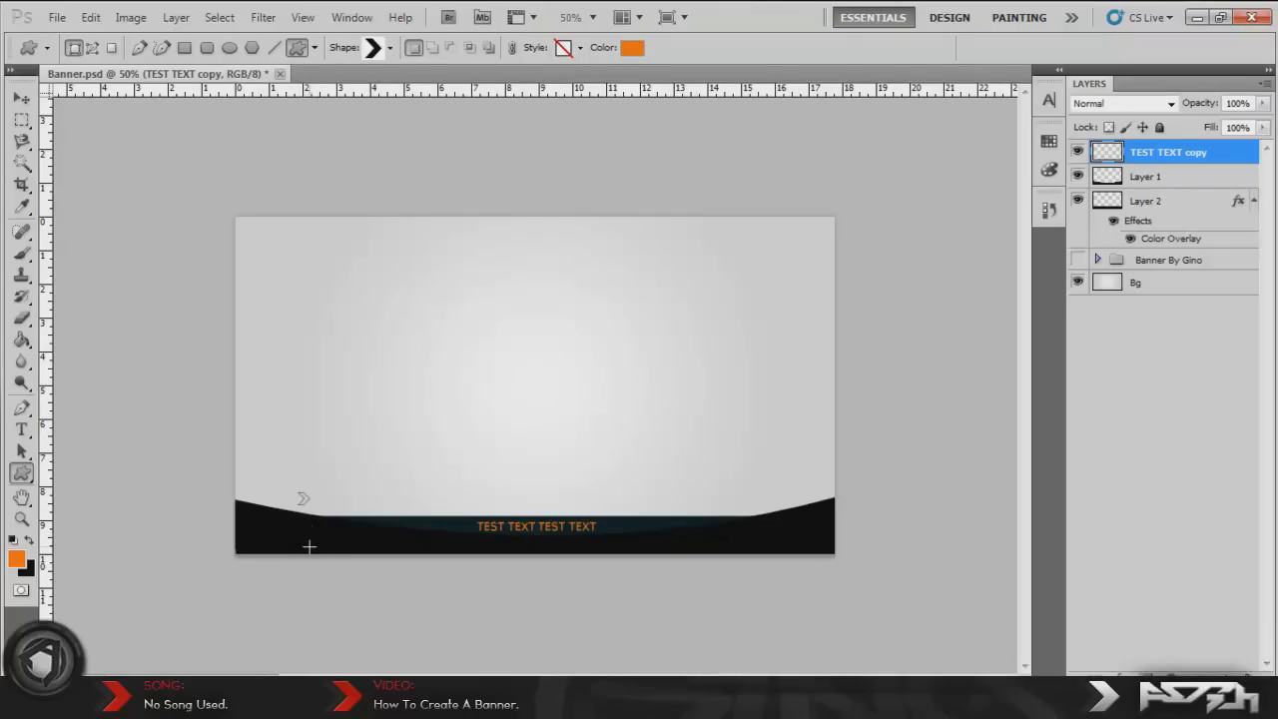
mouse_move(309, 546)
mouse_down()
mouse_move(336, 542)
mouse_move(310, 524)
mouse_up()
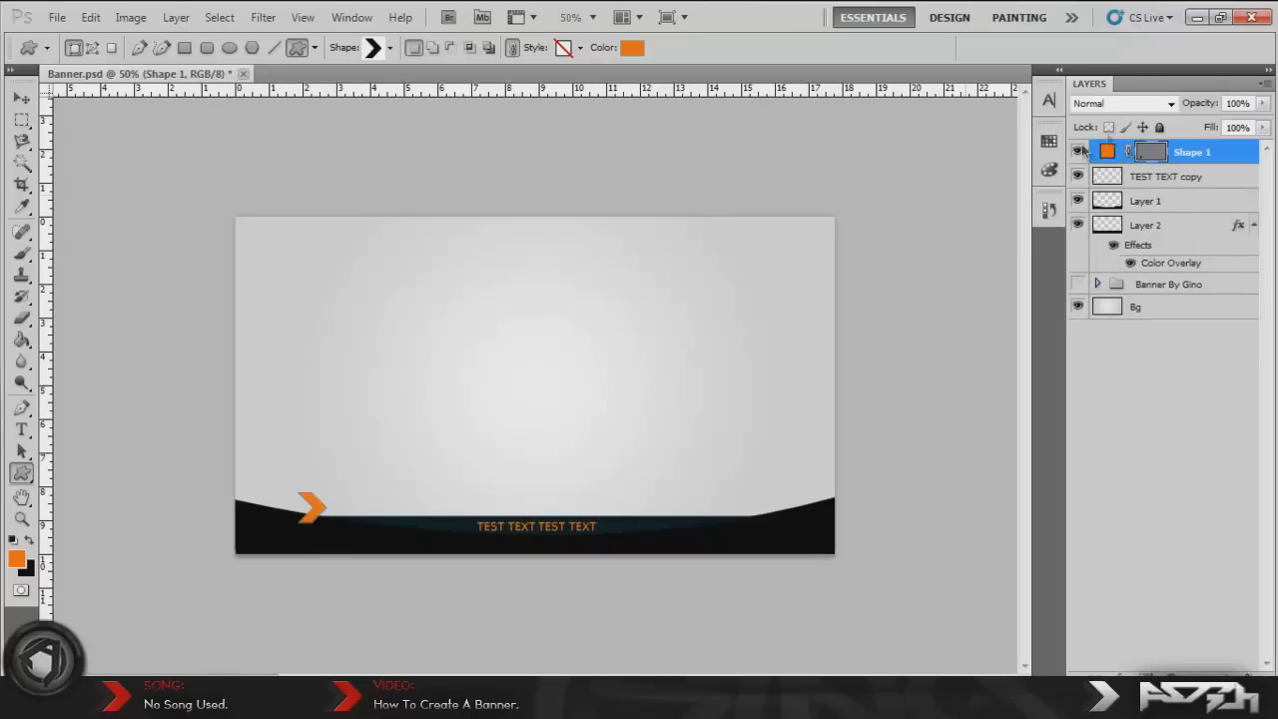
click(22, 98)
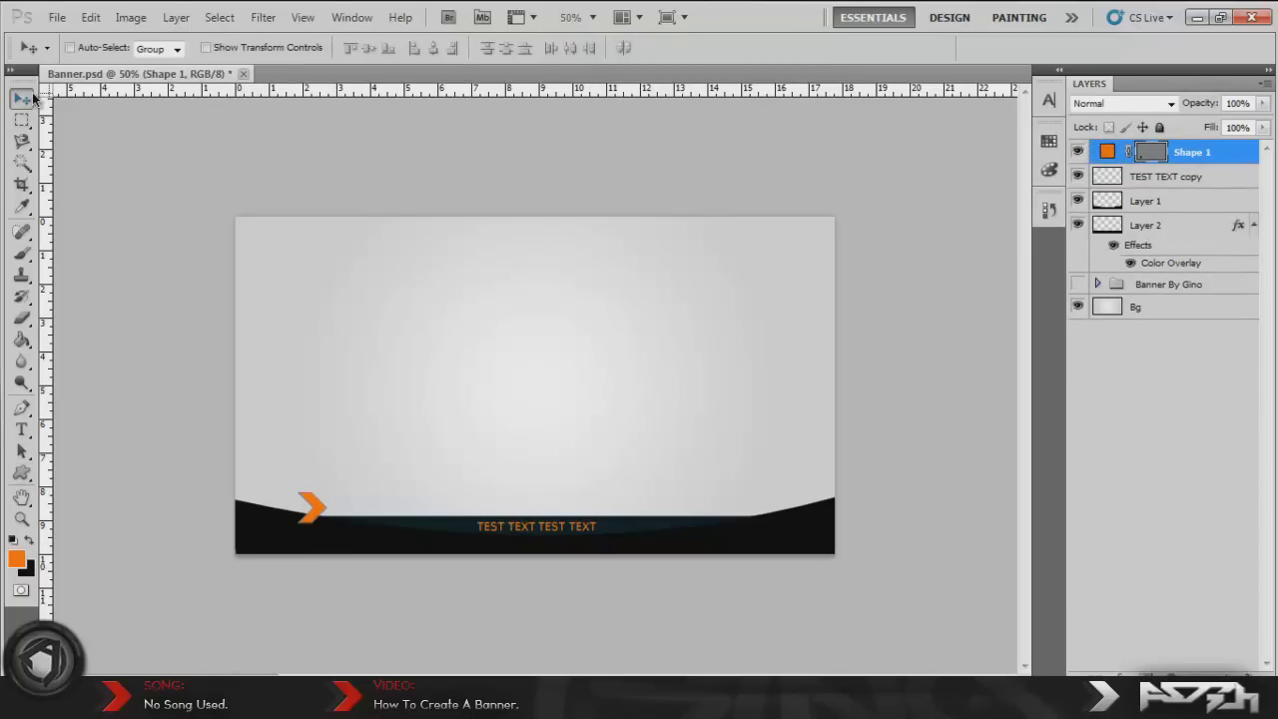
drag(348, 545, 321, 554)
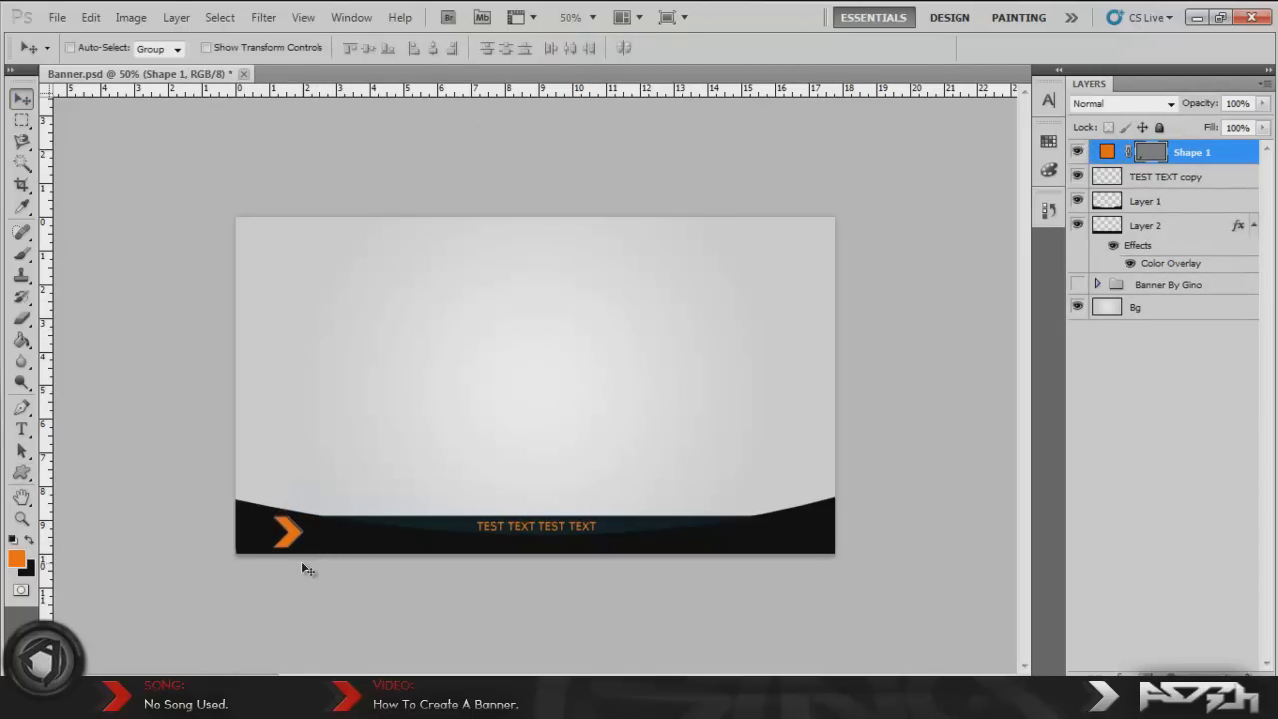
Duplicate the chevron, flip the copy horizontally, and shift it to the bar's right end.
key(ctrl+j)
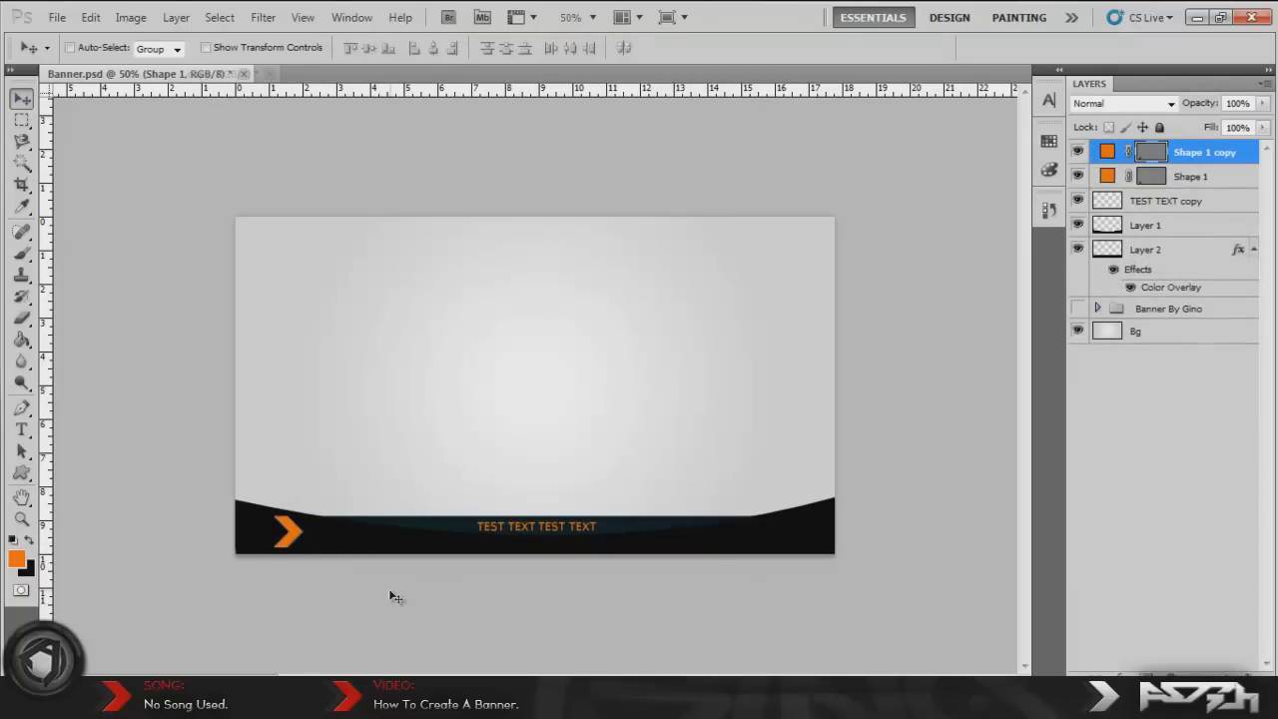
click(89, 18)
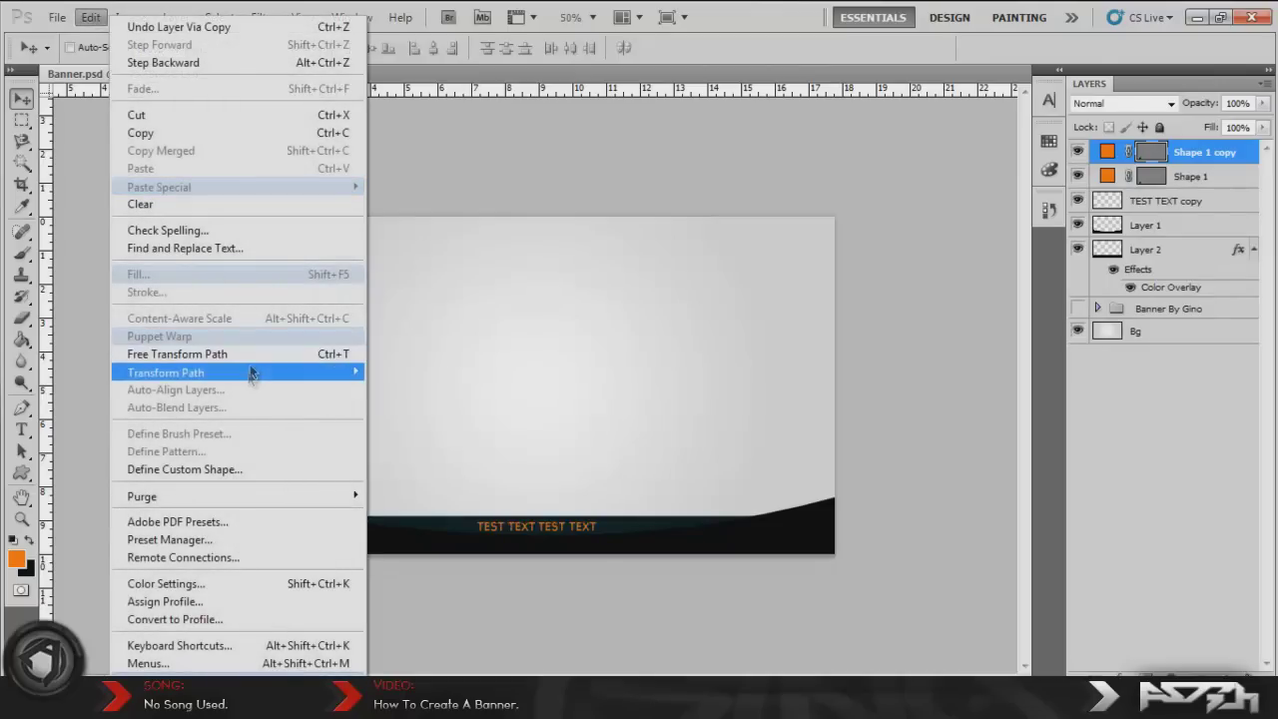
mouse_move(248, 372)
click(422, 574)
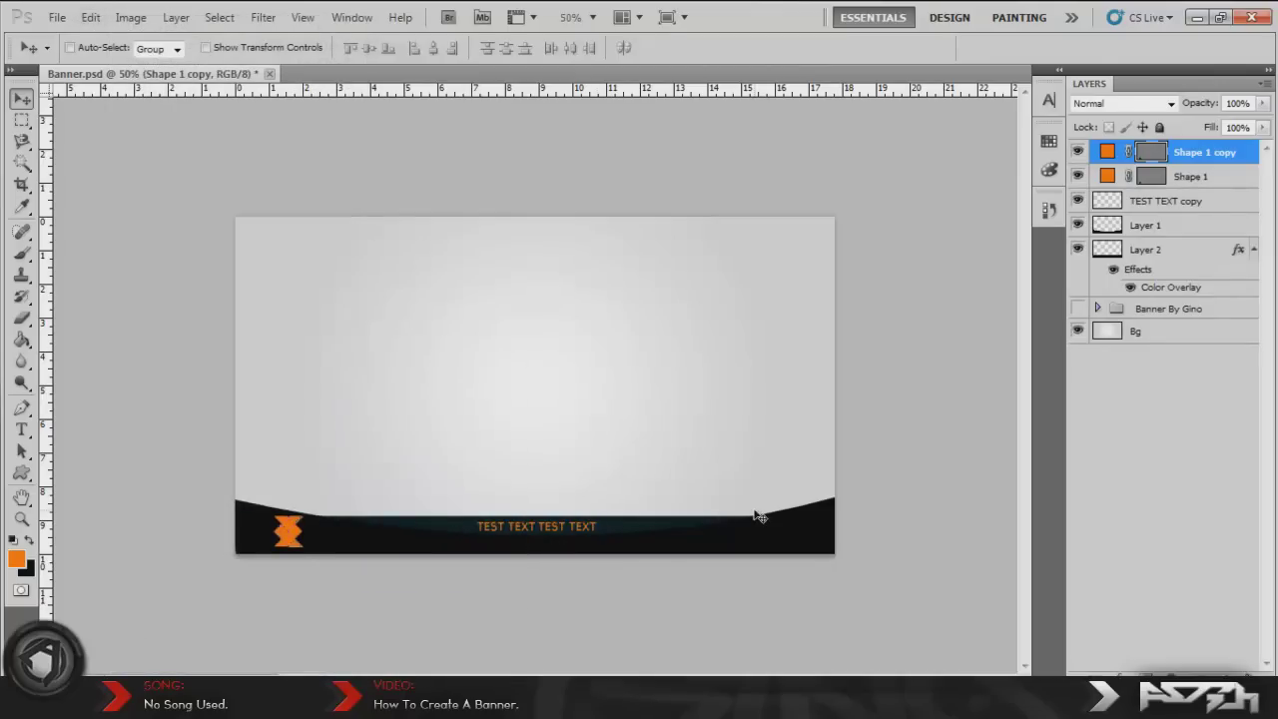
key(shift+Right)
key(shift+Right)
key(shift+Right)
key(shift+Right)
key(shift+Right)
key(shift+Right)
key(shift+Right)
key(shift+Right)
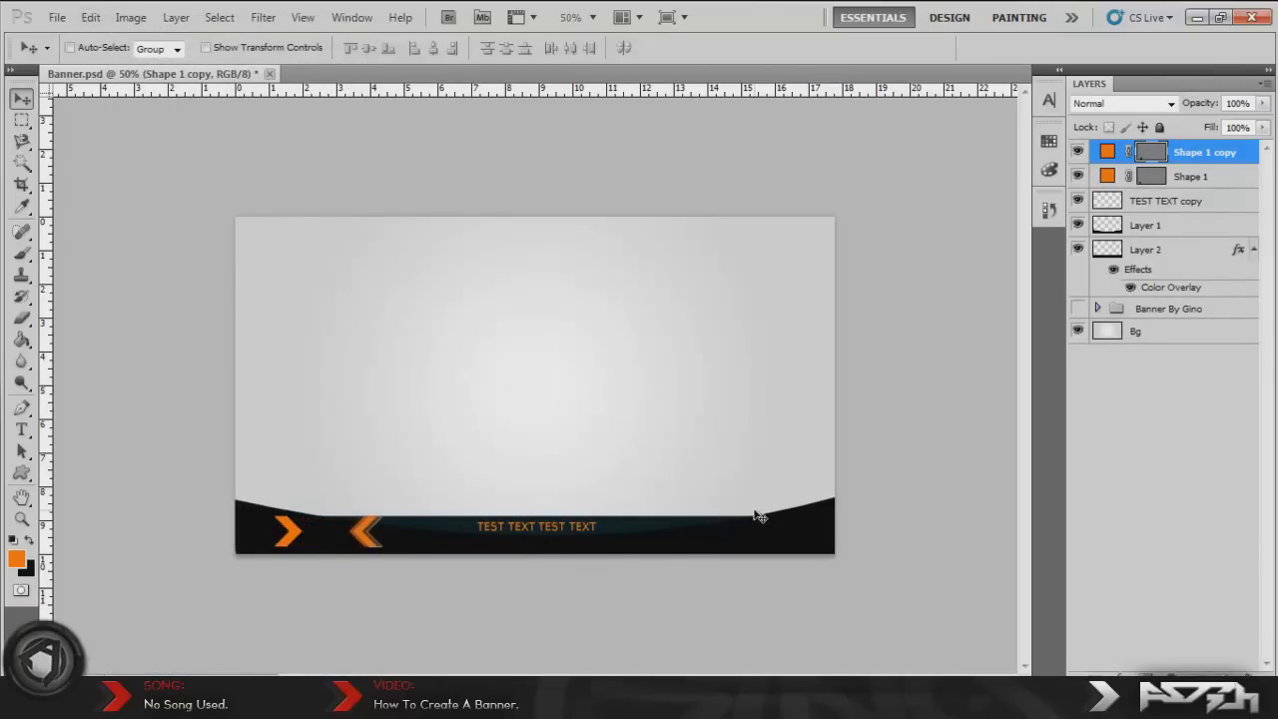
key(shift+Right)
key(shift+Right)
key(shift+Right)
key(shift+Right)
key(shift+Right)
key(shift+Right)
key(shift+Right)
key(shift+Right)
key(shift+Right)
key(shift+Right)
key(shift+Right)
key(shift+Right)
key(shift+Right)
key(shift+Right)
key(shift+Right)
key(shift+Right)
key(shift+Right)
key(shift+Right)
key(shift+Right)
key(shift+Right)
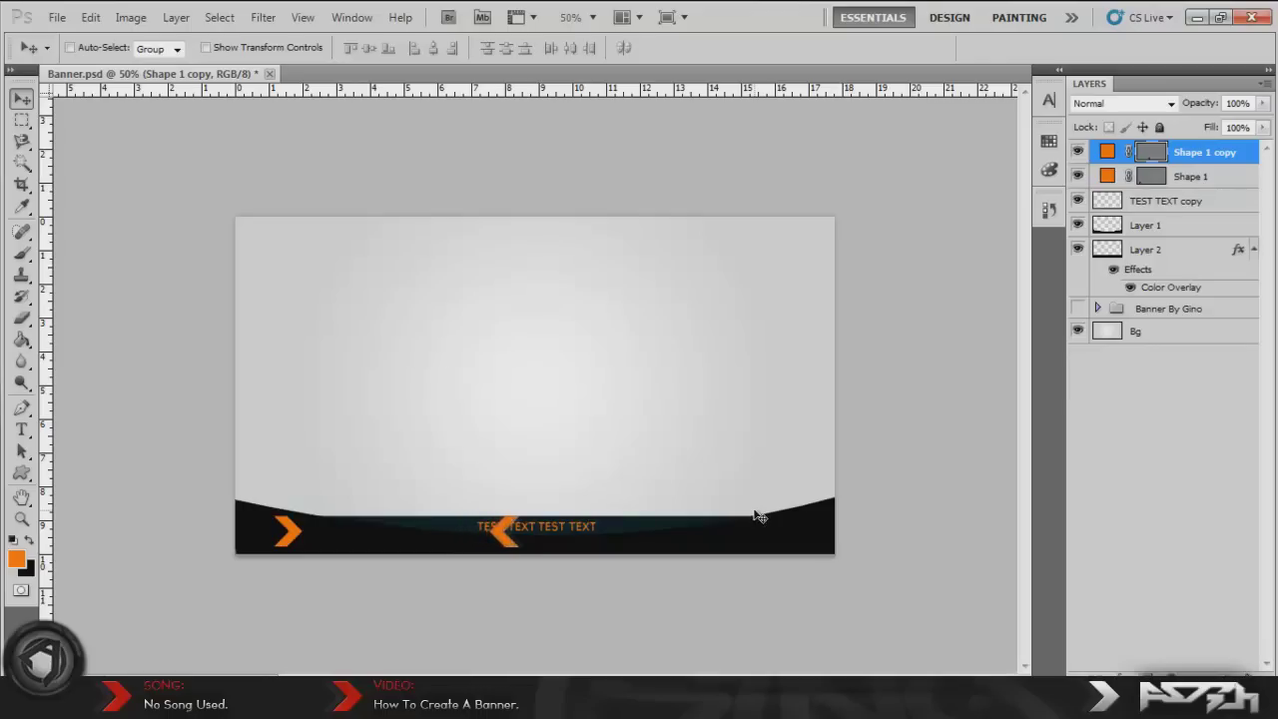
key(shift+Right)
key(shift+Right)
key(shift+Right)
key(shift+Right)
key(shift+Right)
key(shift+Right)
key(shift+Right)
key(shift+Right)
key(shift+Right)
key(shift+Right)
key(shift+Right)
key(shift+Right)
key(shift+Right)
key(shift+Right)
key(shift+Right)
key(shift+Right)
key(shift+Right)
key(shift+Right)
key(shift+Right)
key(shift+Right)
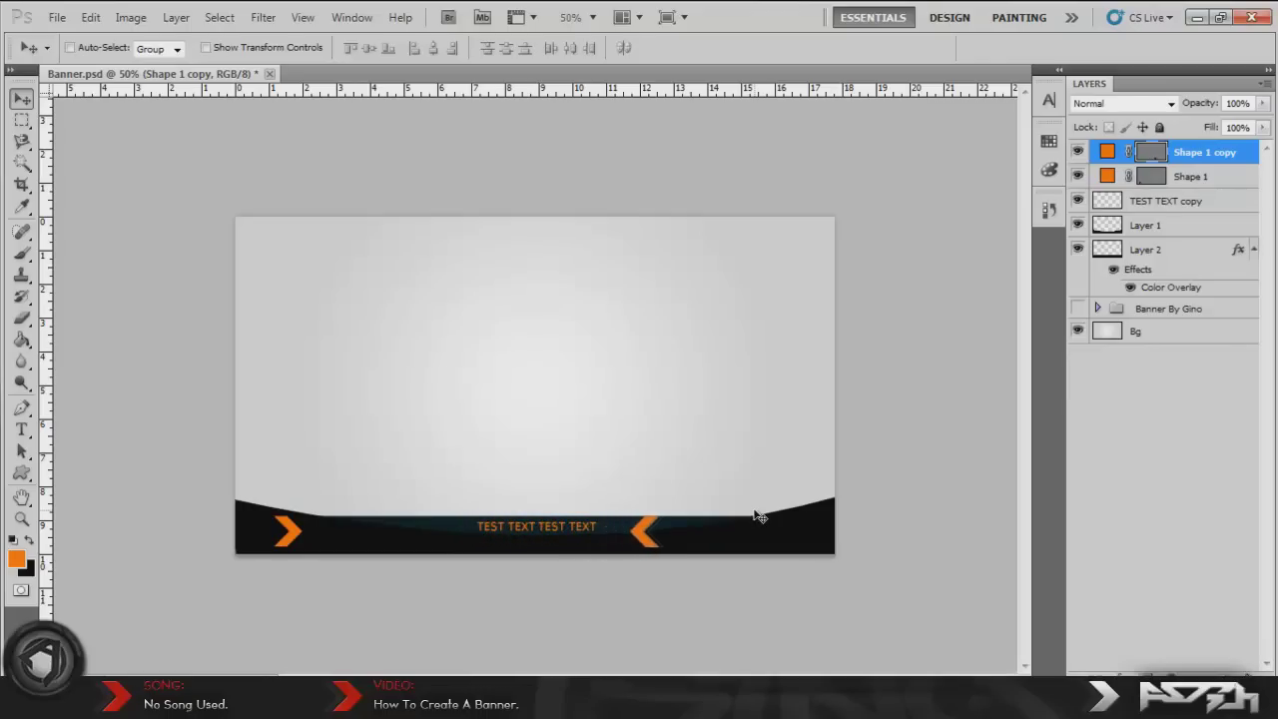
key(shift+Right)
key(shift+Right)
key(shift+Right)
key(shift+Right)
key(shift+Right)
key(shift+Right)
key(shift+Right)
key(shift+Right)
key(shift+Right)
key(shift+Right)
key(shift+Right)
key(shift+Right)
key(shift+Right)
key(shift+Right)
key(shift+Right)
key(shift+Right)
key(shift+Right)
key(shift+Right)
key(shift+Right)
key(shift+Right)
click(22, 143)
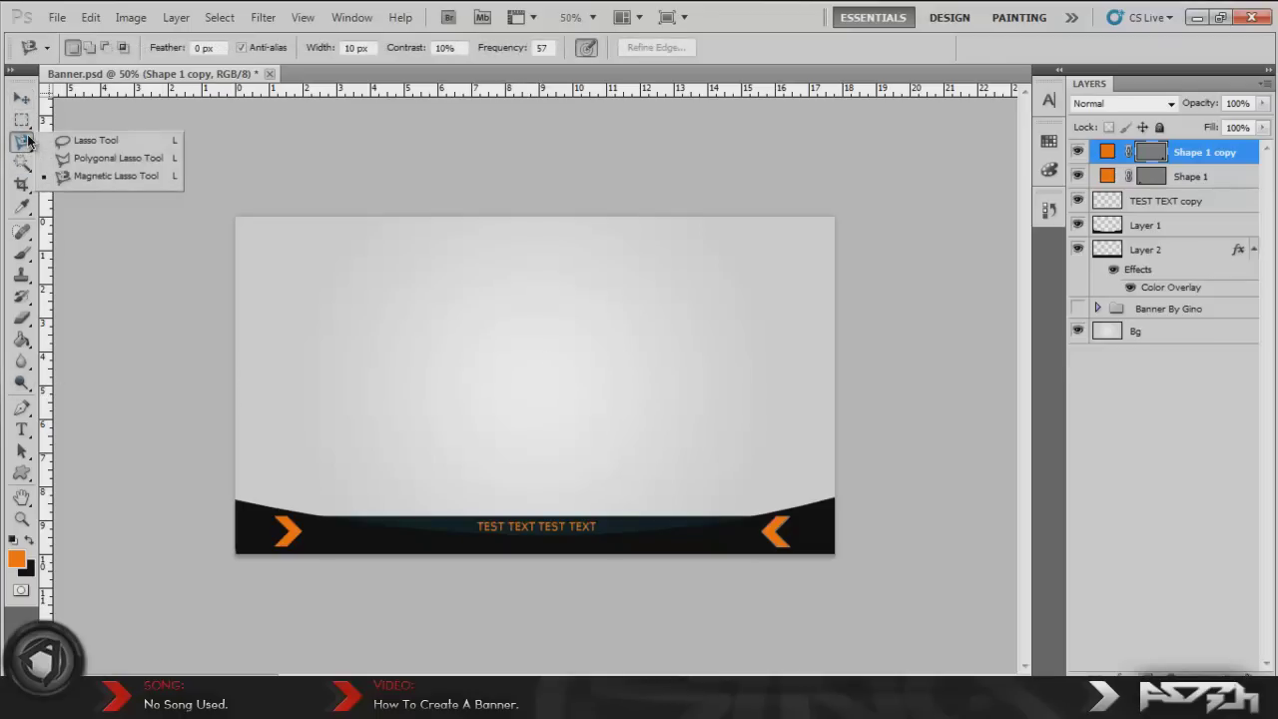
click(131, 159)
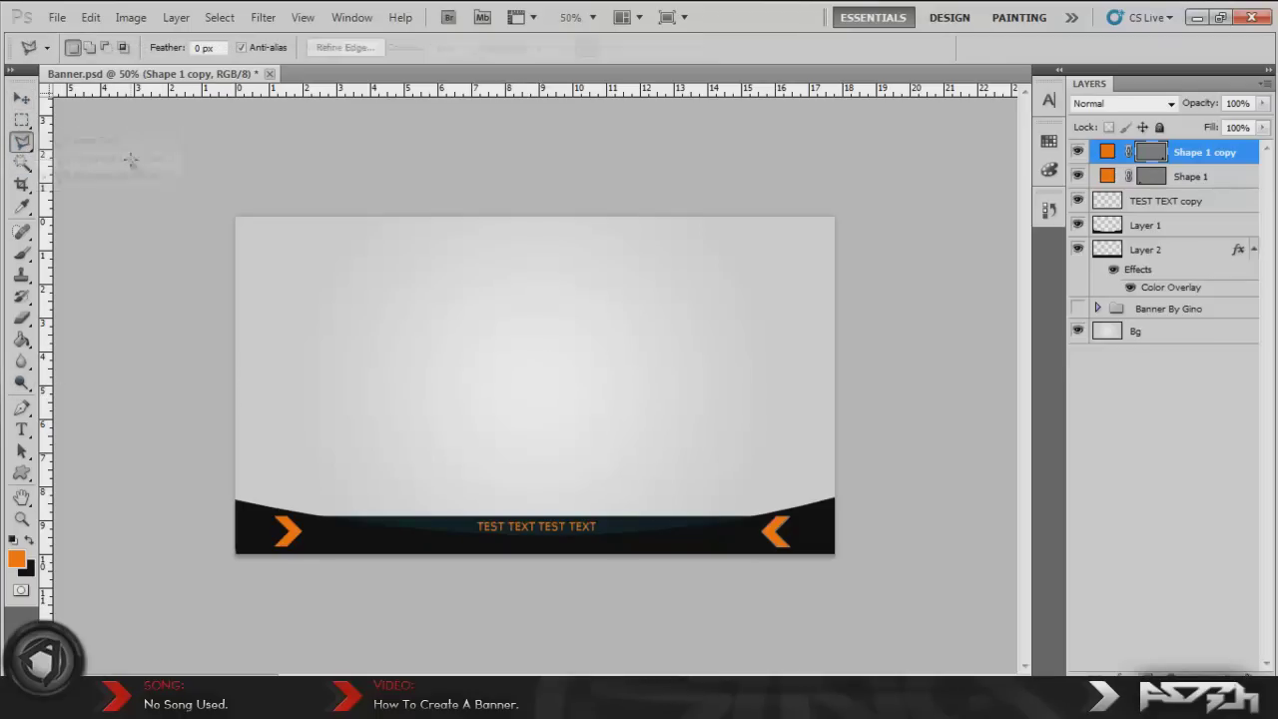
Hide Layer 2's glow, select Layer 1, and draw a slanted parallelogram selection across the bar.
click(1149, 250)
click(1077, 250)
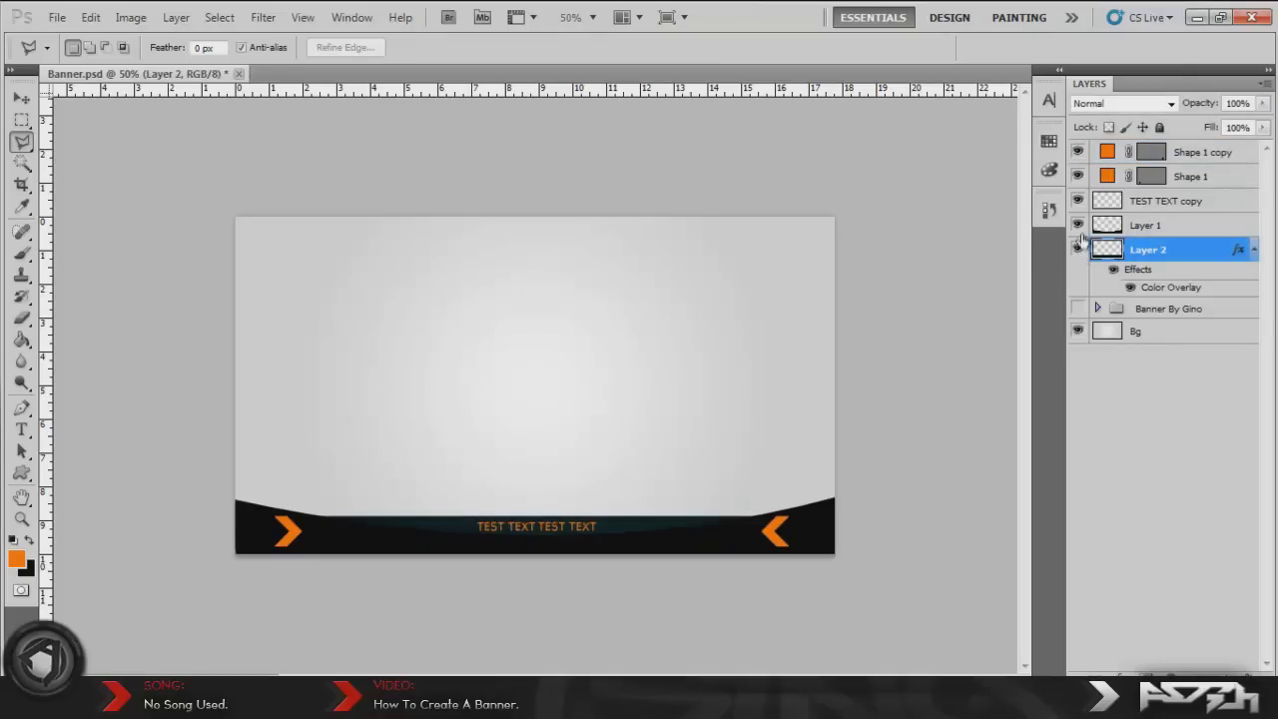
click(1077, 225)
click(1156, 228)
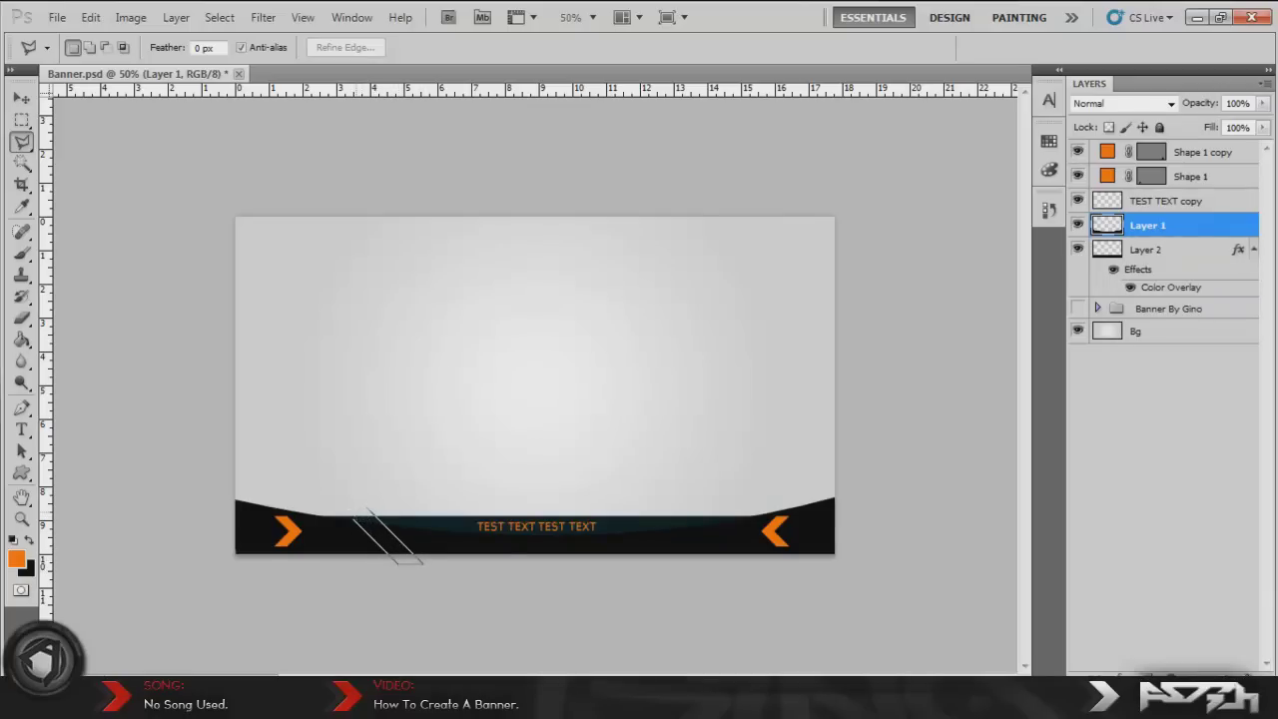
click(330, 499)
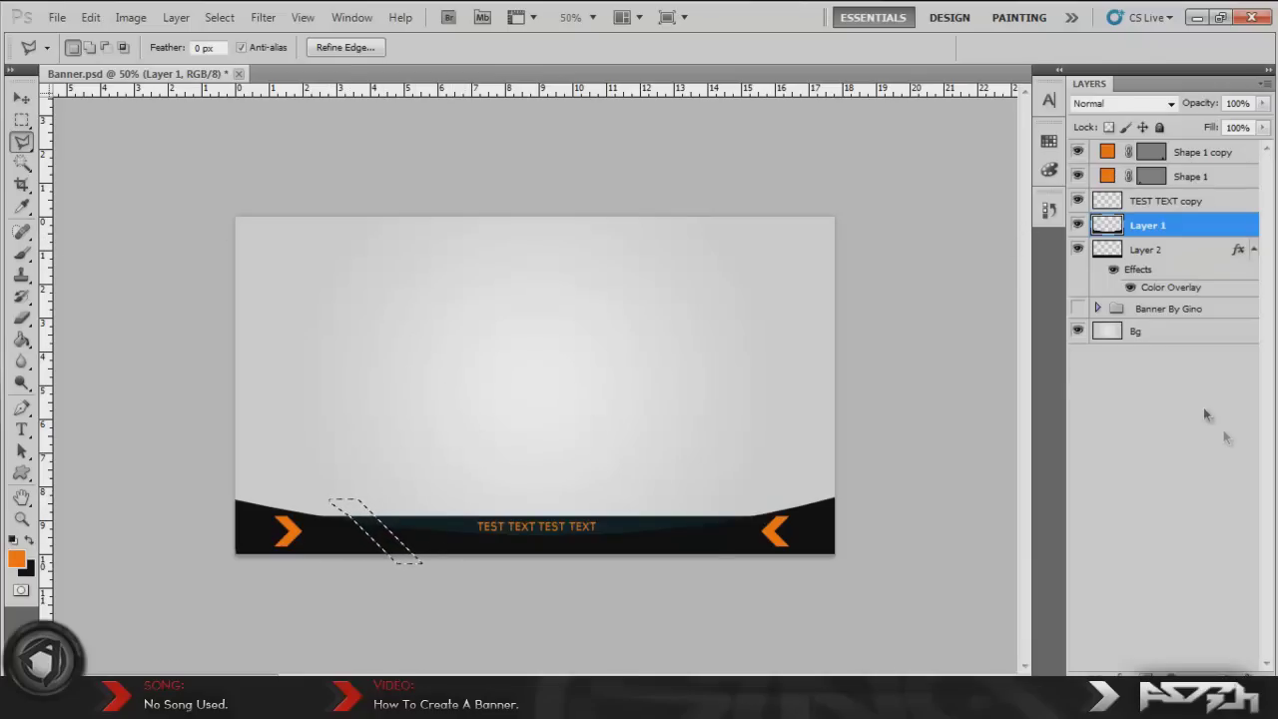
Create a new empty Layer 3 to hold the stripe.
click(1234, 689)
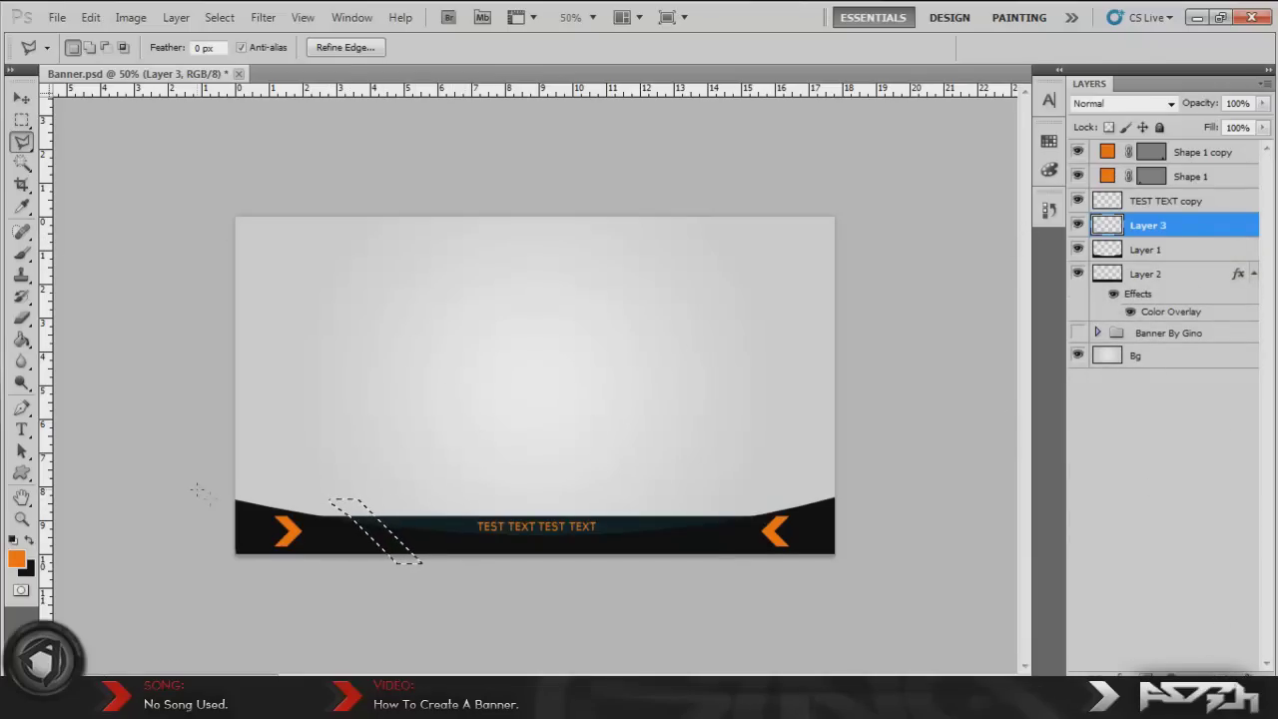
key(ctrl+d)
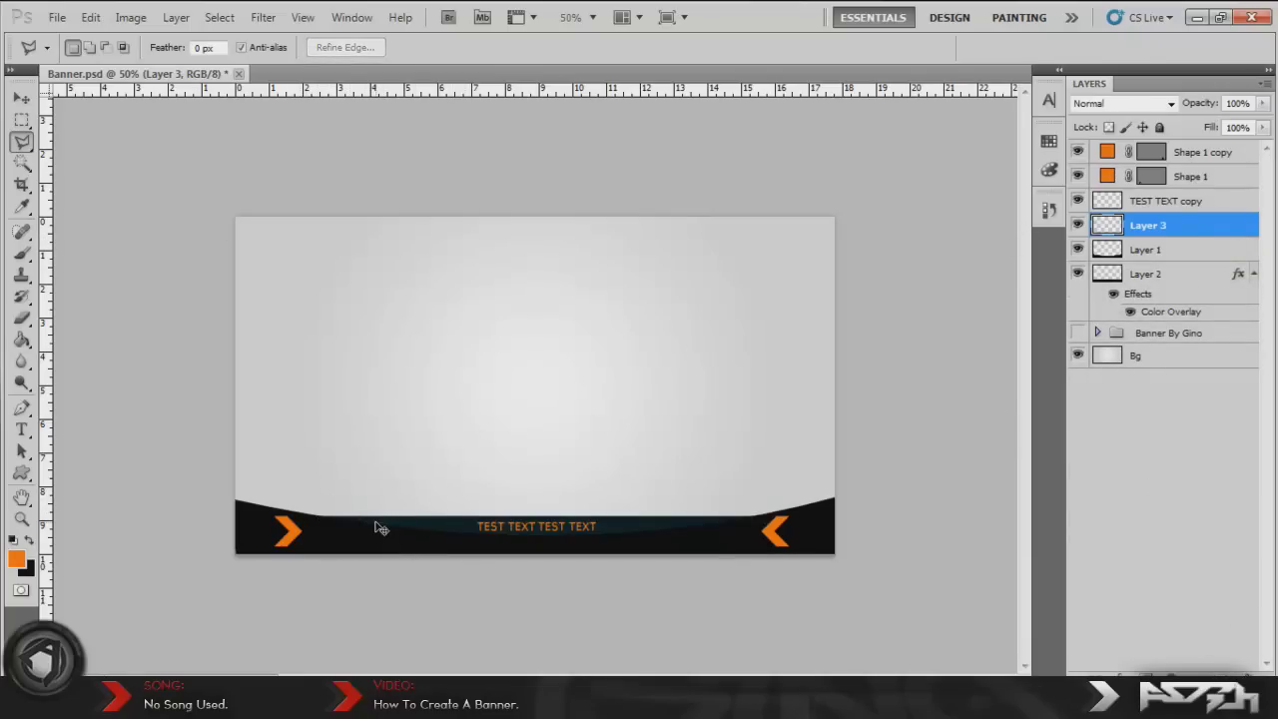
double_click(390, 561)
click(22, 340)
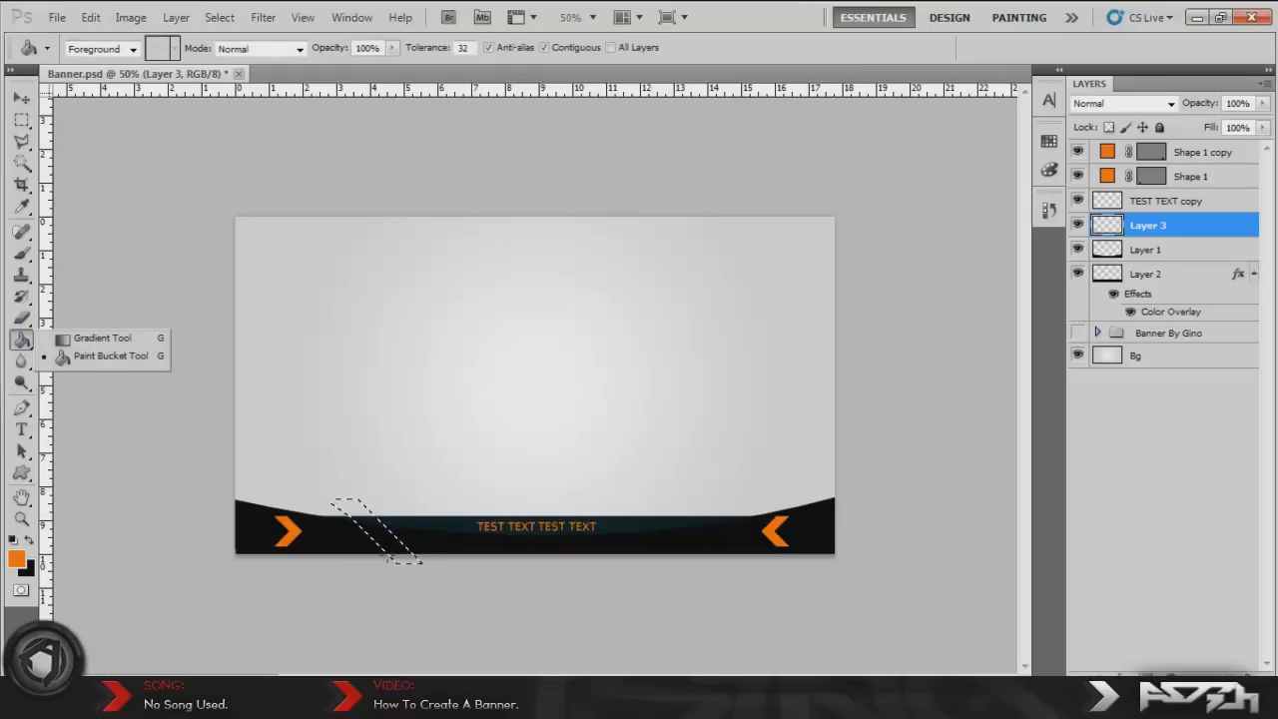
Fill the parallelogram with orange using the Paint Bucket and deselect.
click(110, 356)
click(371, 527)
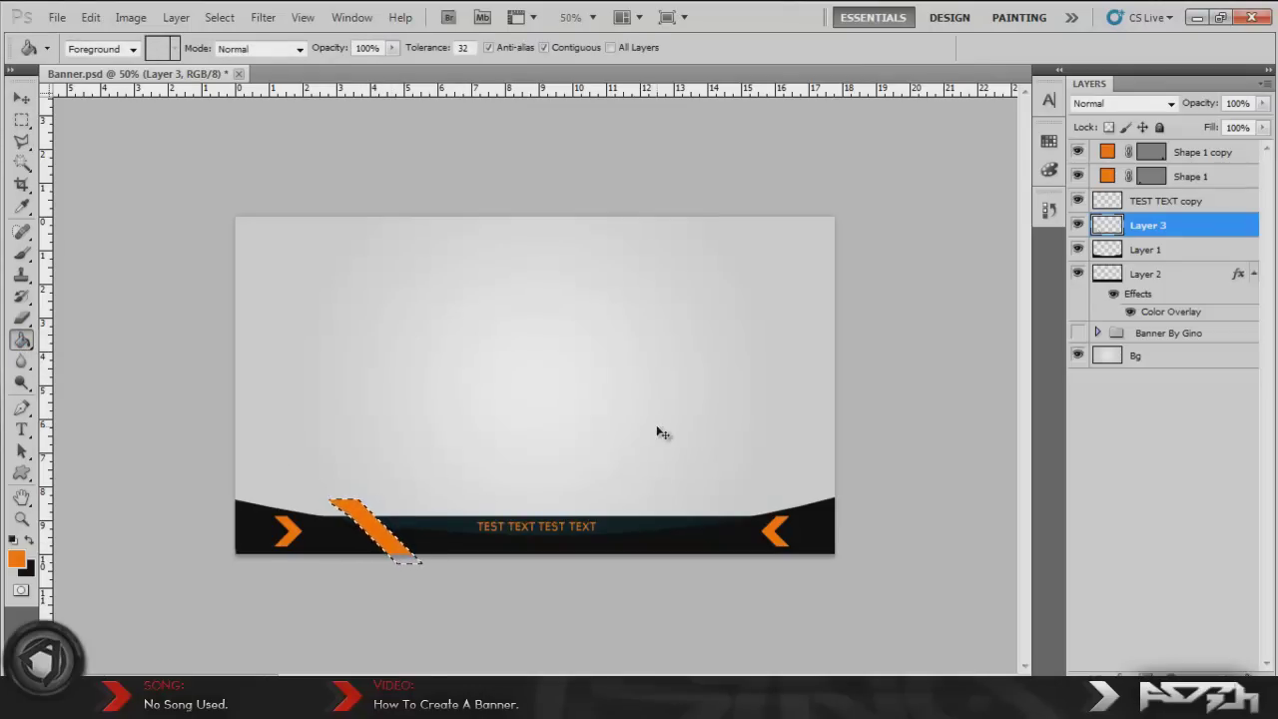
key(ctrl+d)
Hide Layer 2, select Layer 1, and Magic Wand the black curved bar.
click(1078, 275)
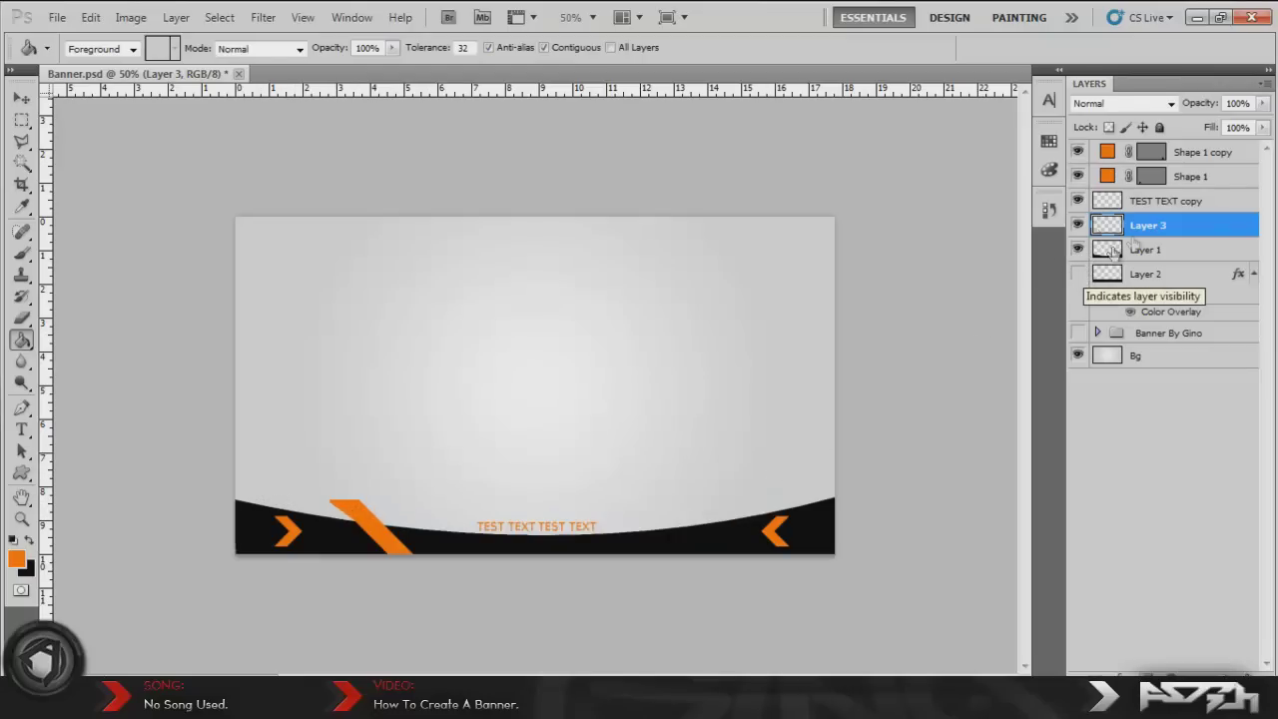
click(1143, 252)
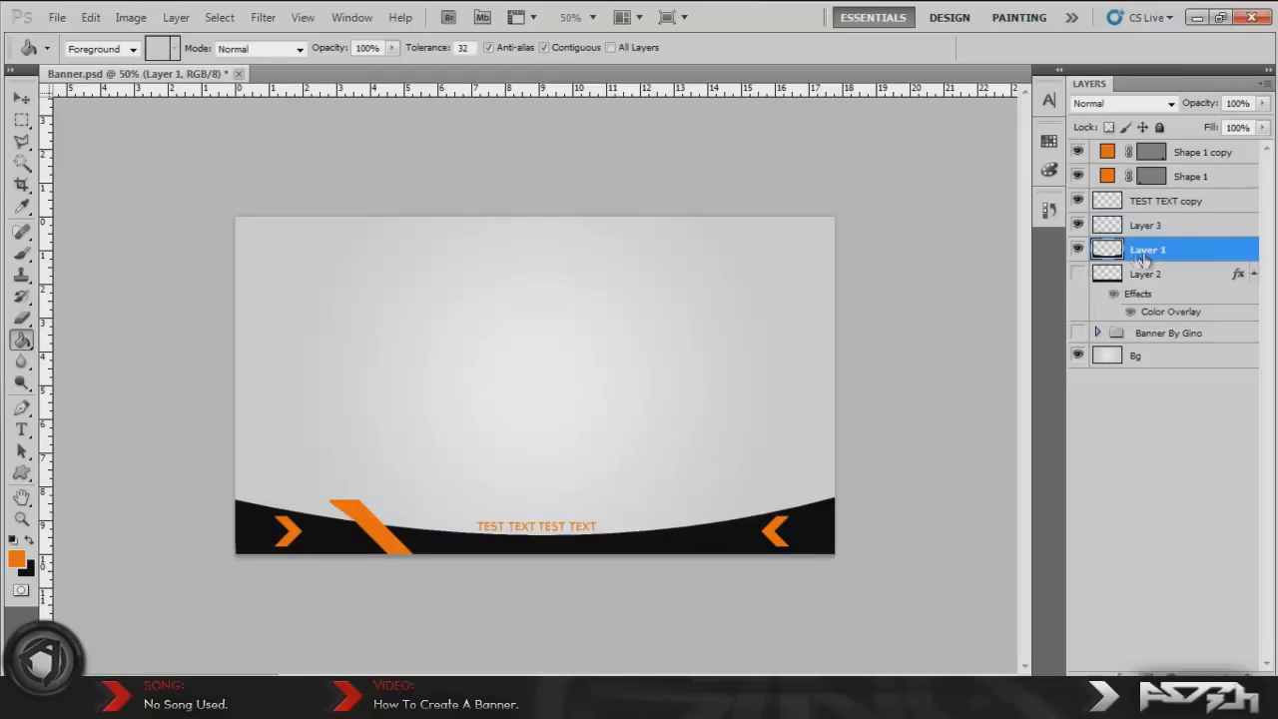
click(1078, 250)
click(1078, 250)
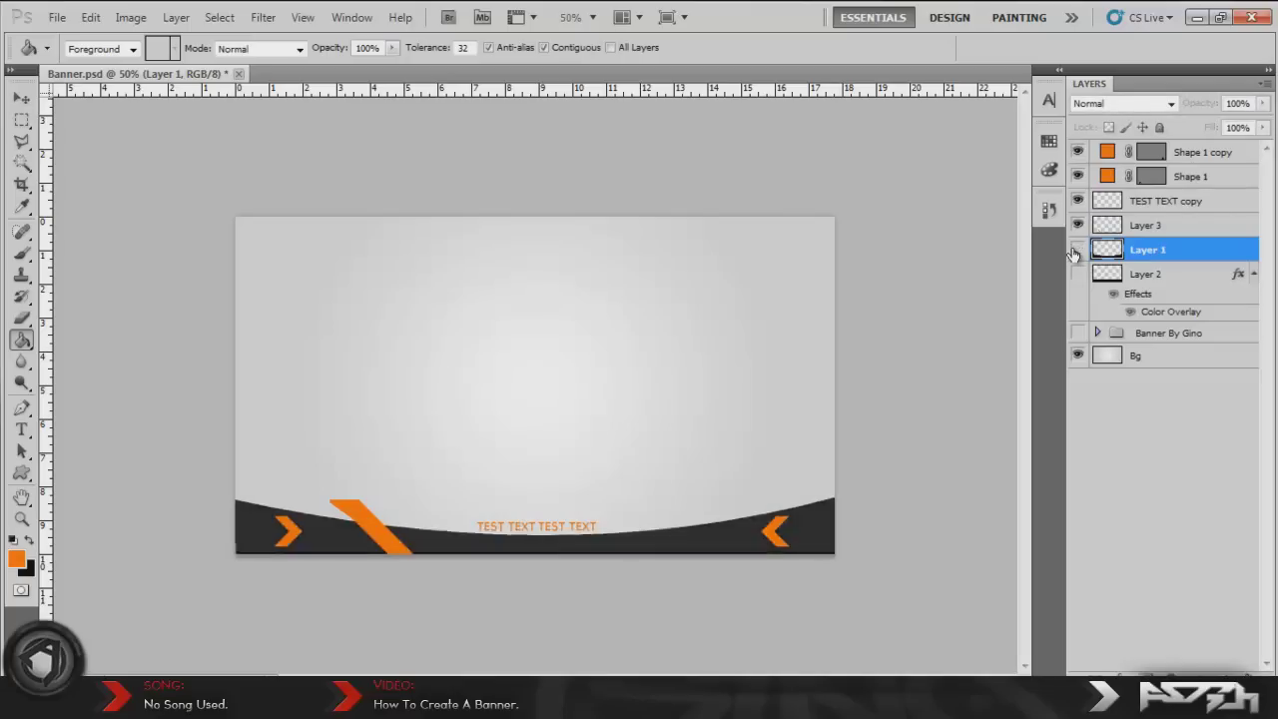
click(22, 162)
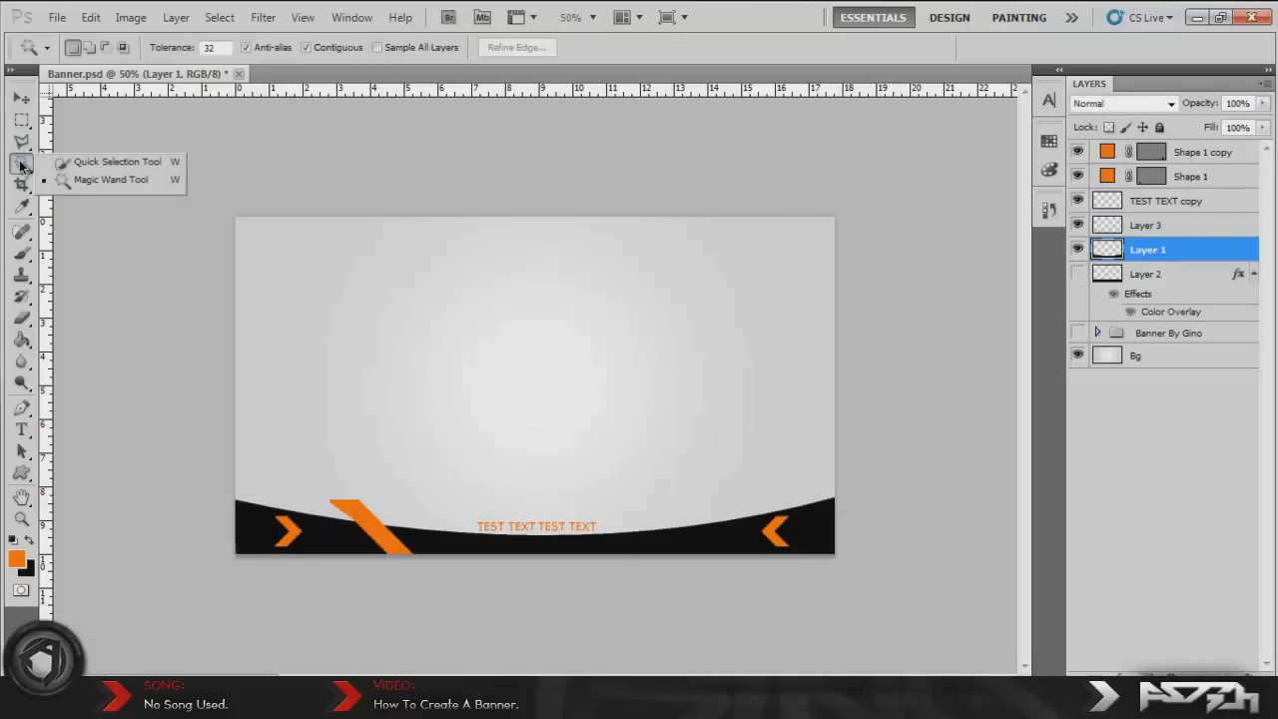
click(85, 182)
click(342, 539)
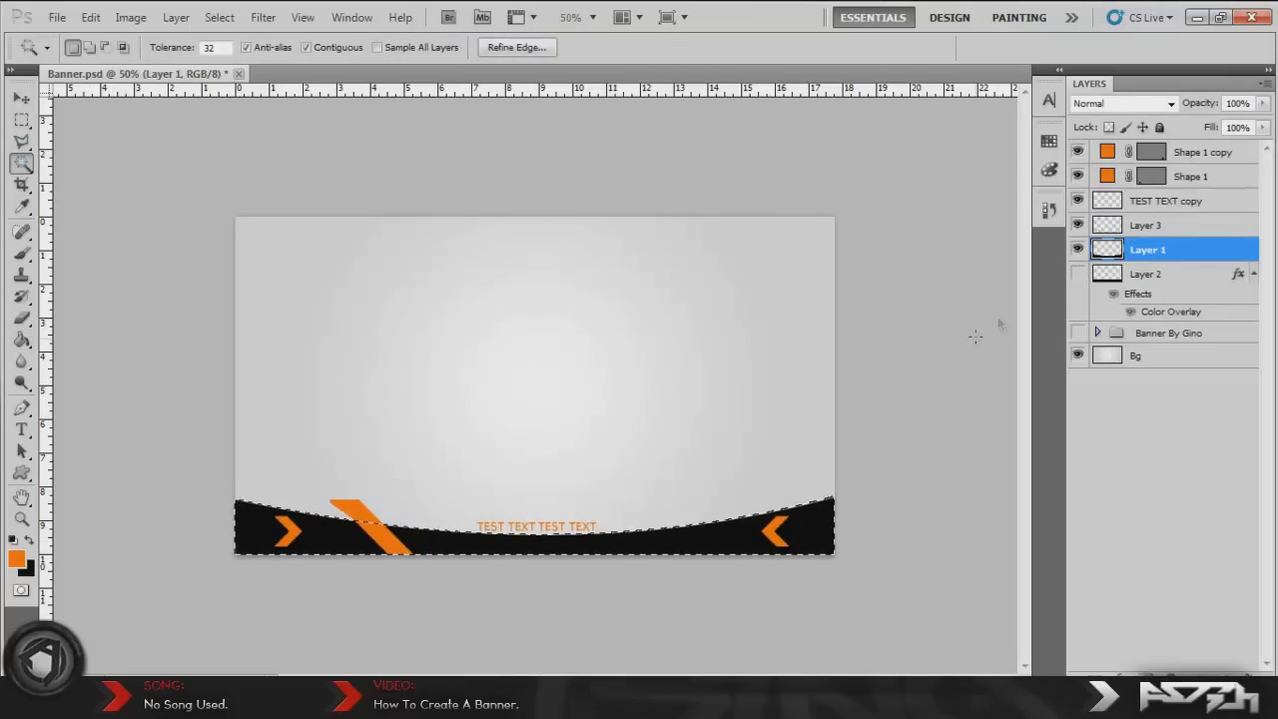
On Layer 3, invert the selection and delete the stripe outside the bar, then deselect.
click(1076, 226)
click(1077, 225)
click(1148, 226)
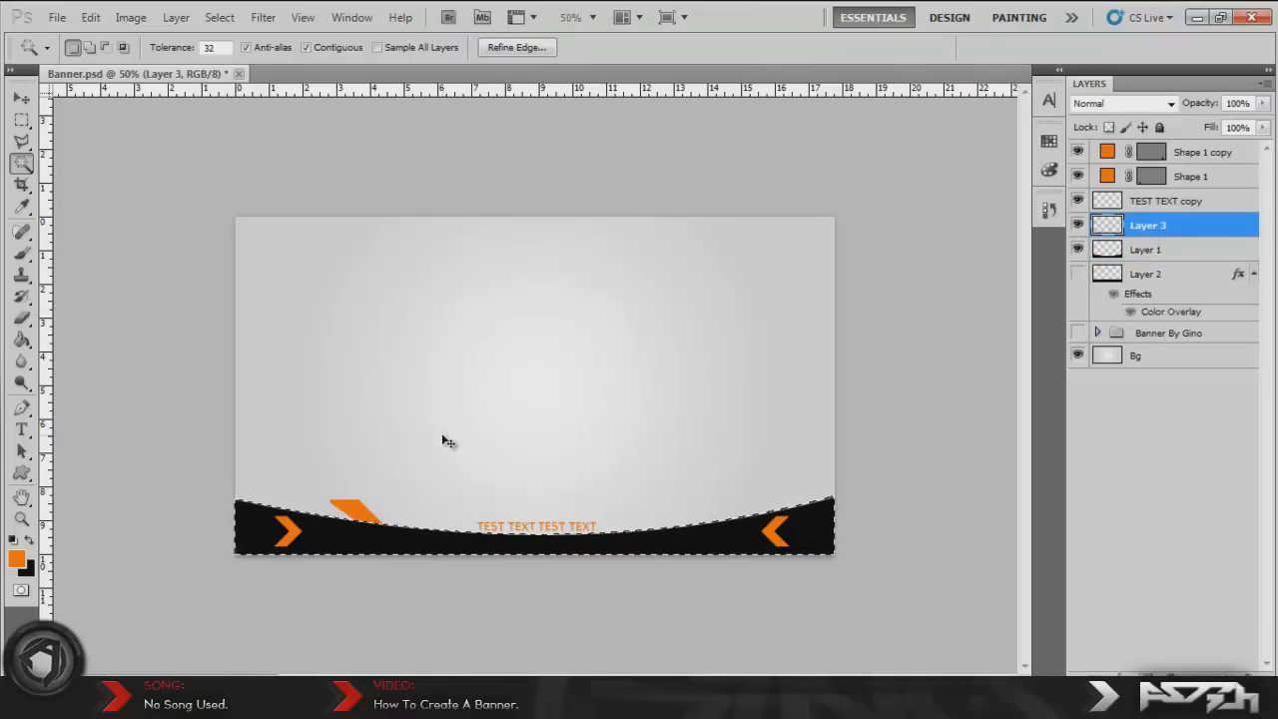
key(Delete)
key(ctrl+z)
right_click(455, 428)
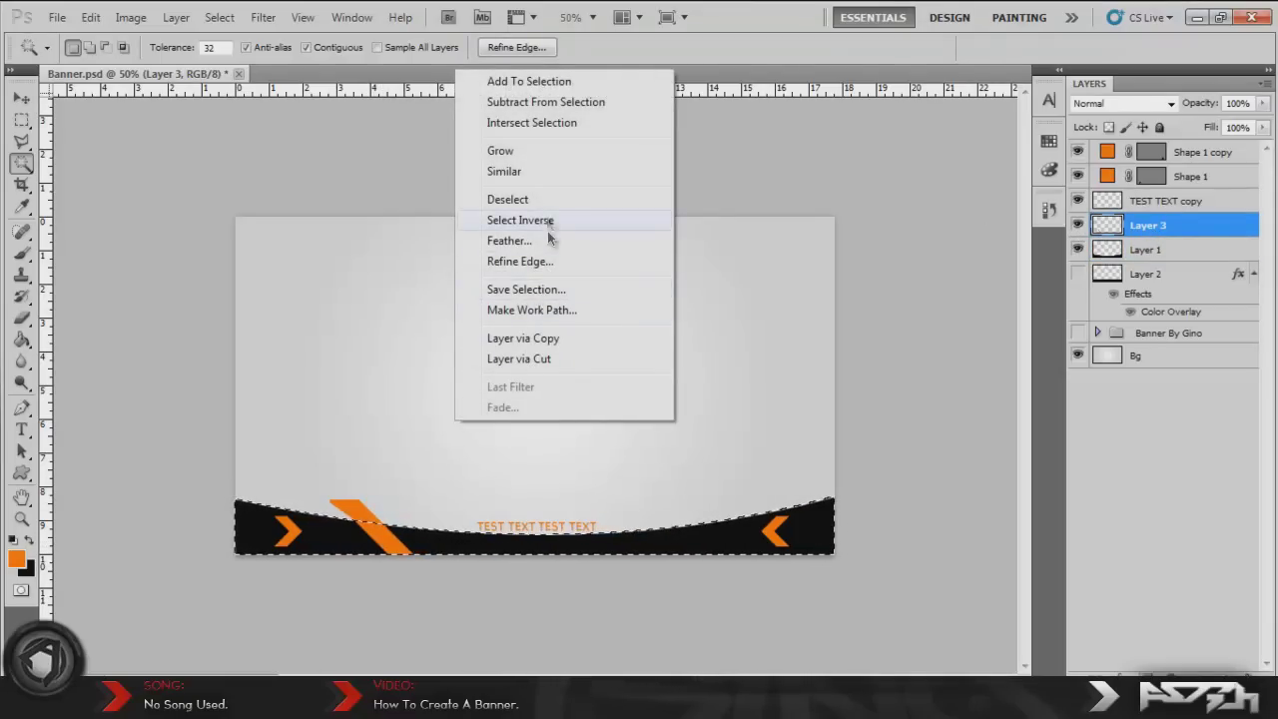
click(527, 219)
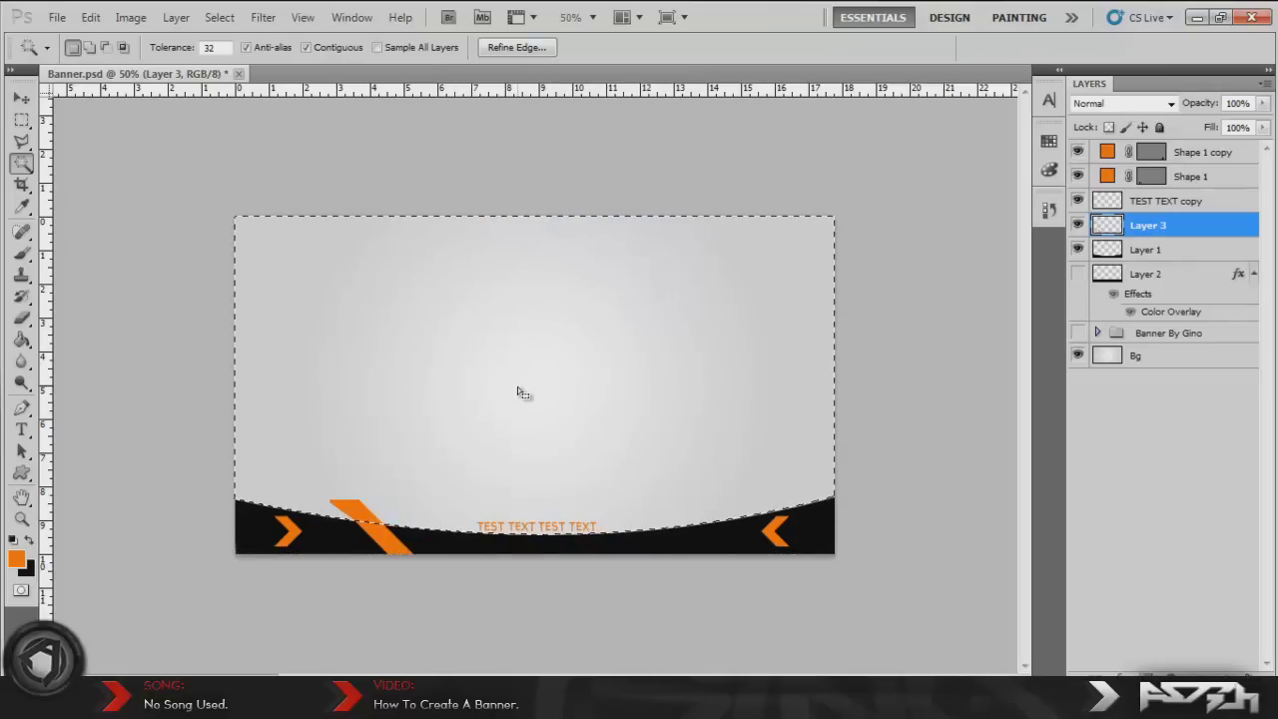
key(Delete)
key(ctrl+d)
Duplicate the orange stripe, flip the copy horizontally, and move it to the bar's right side.
key(ctrl+j)
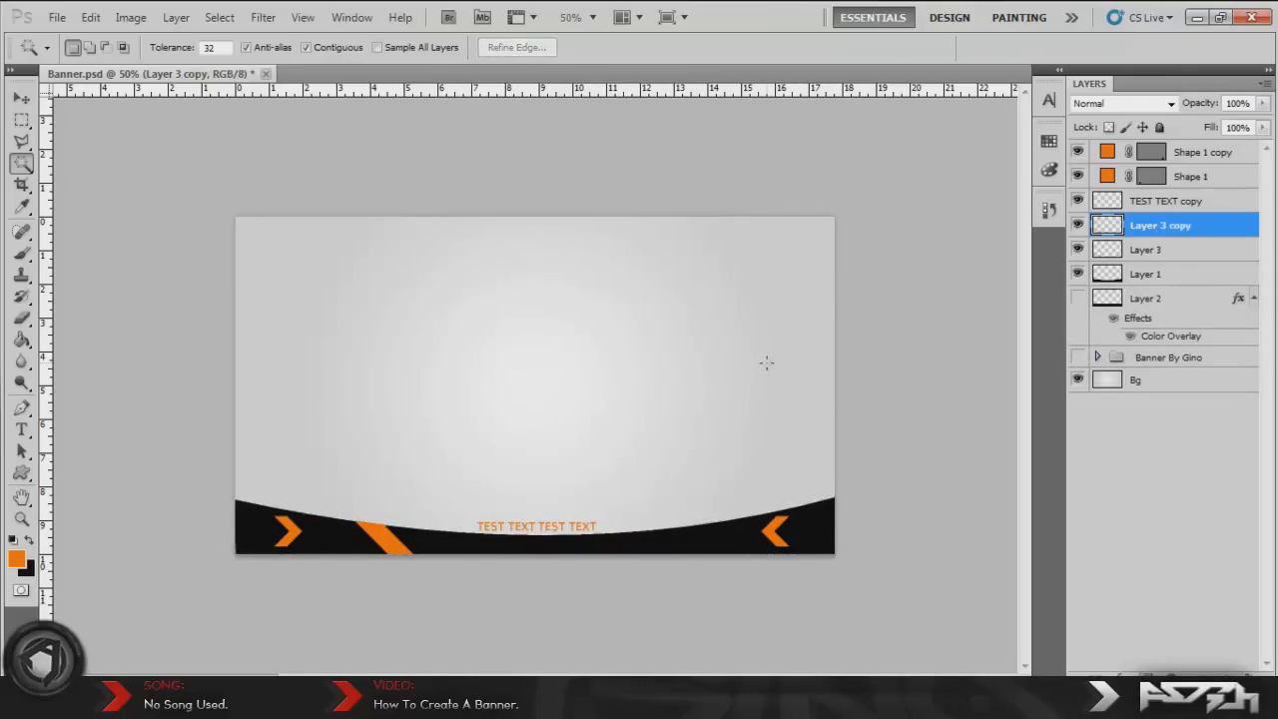
click(22, 102)
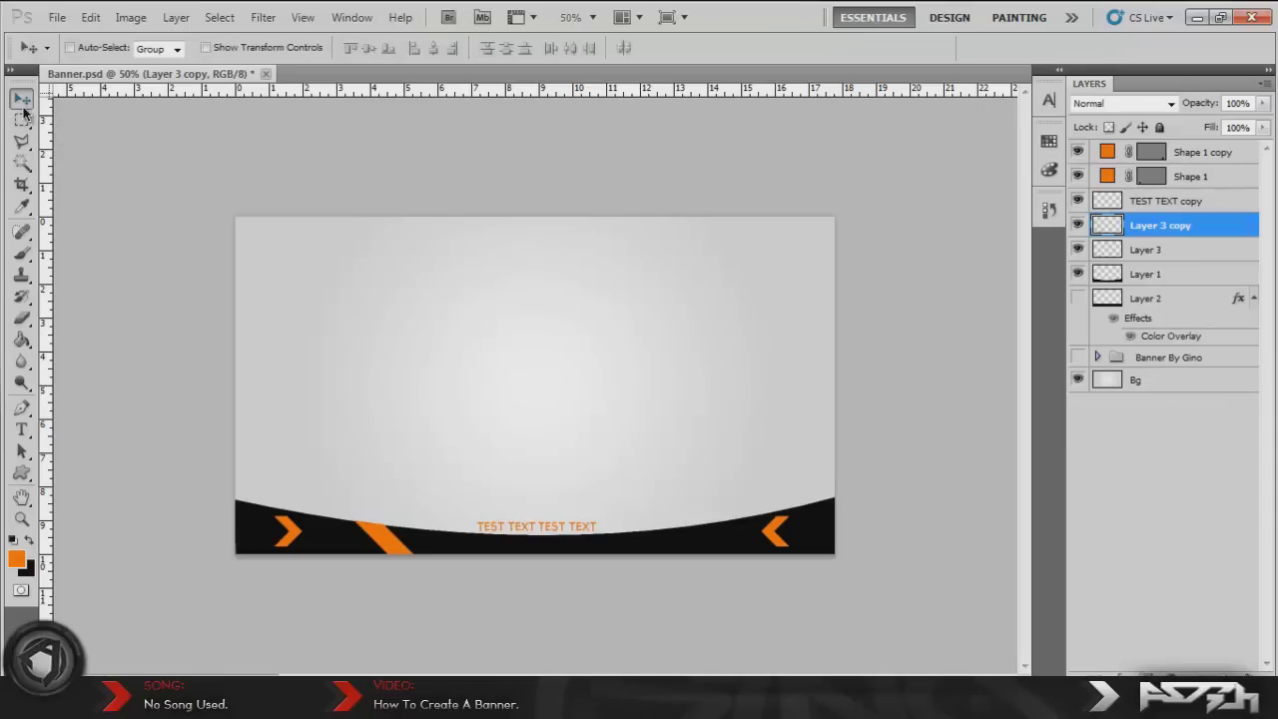
key(shift+Right)
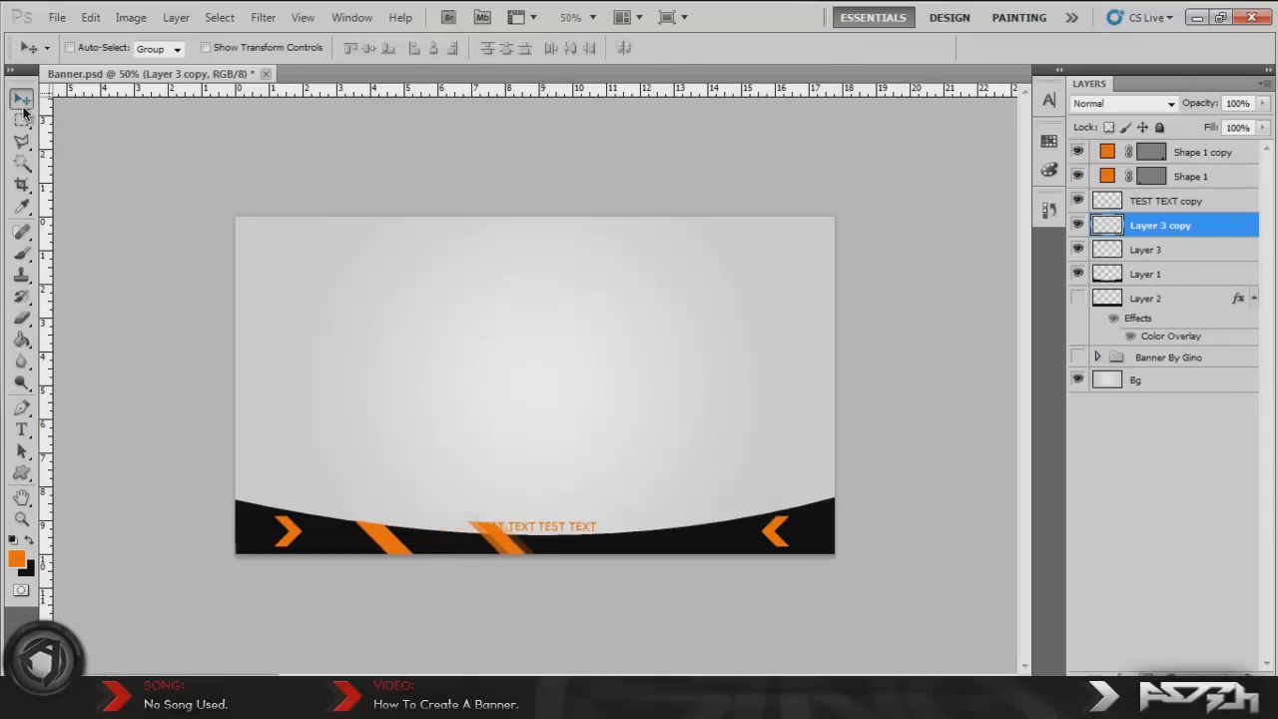
key(shift+Right)
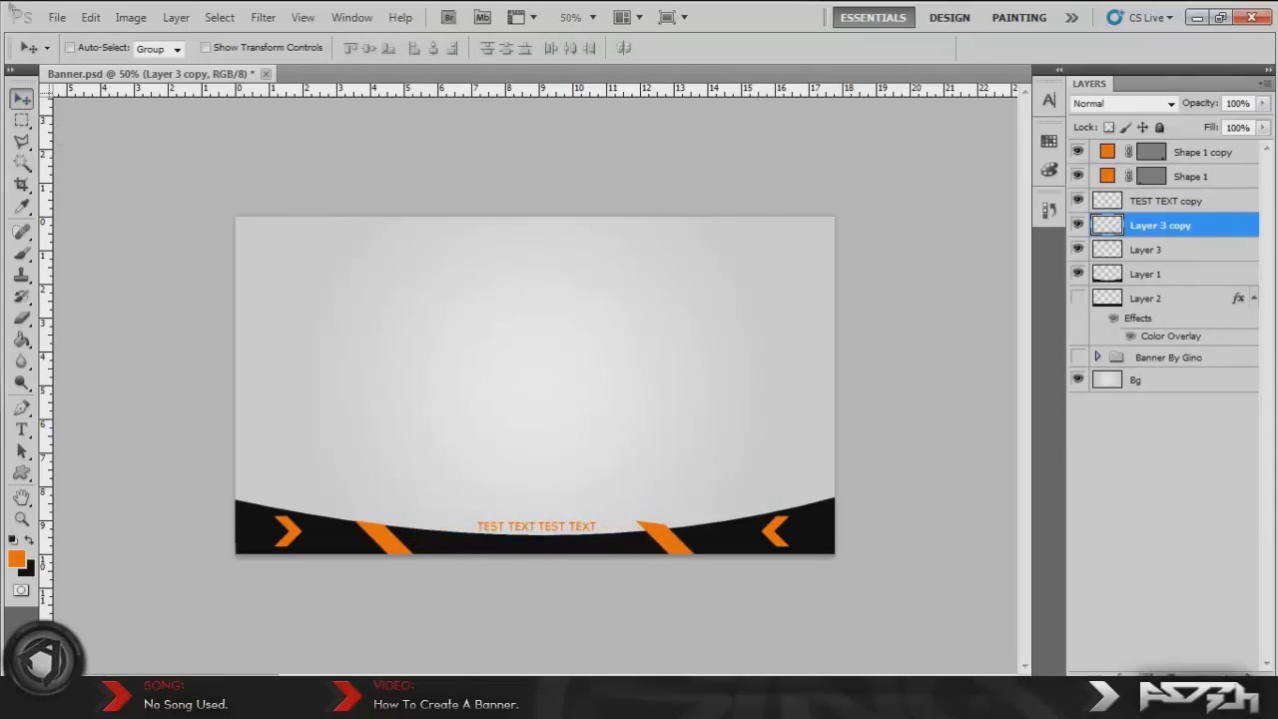
click(94, 20)
mouse_move(229, 372)
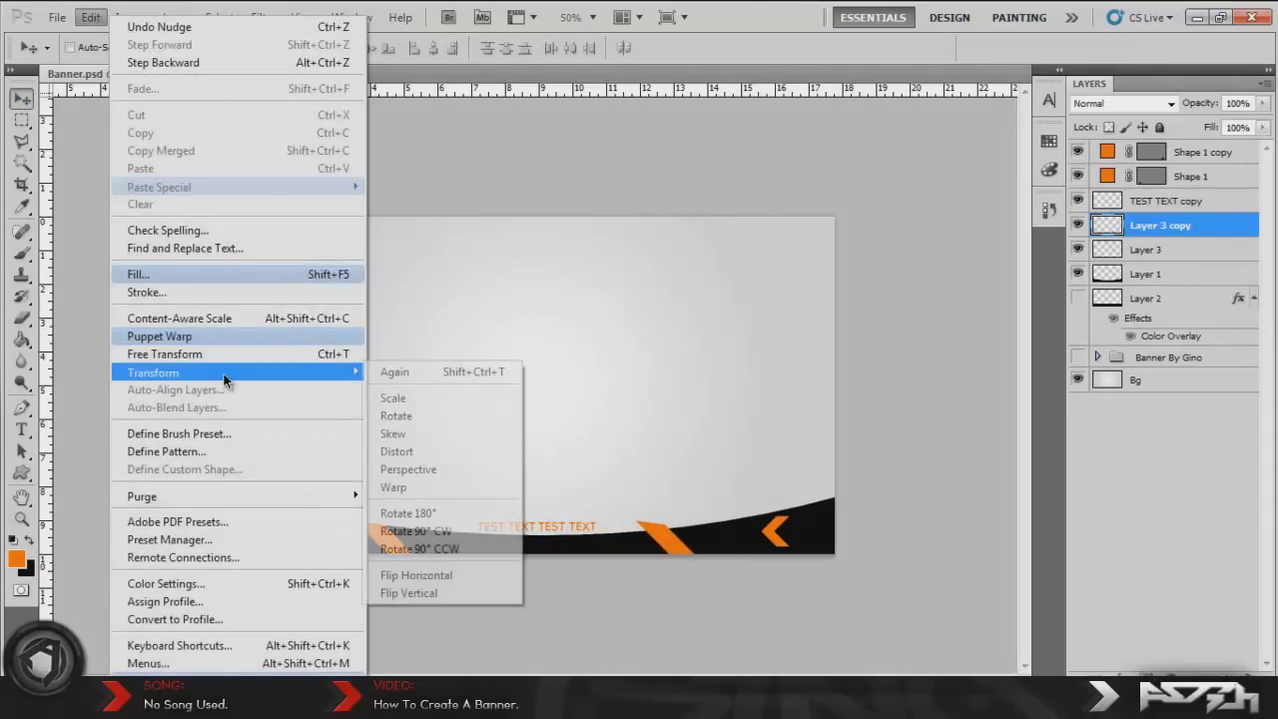
click(414, 576)
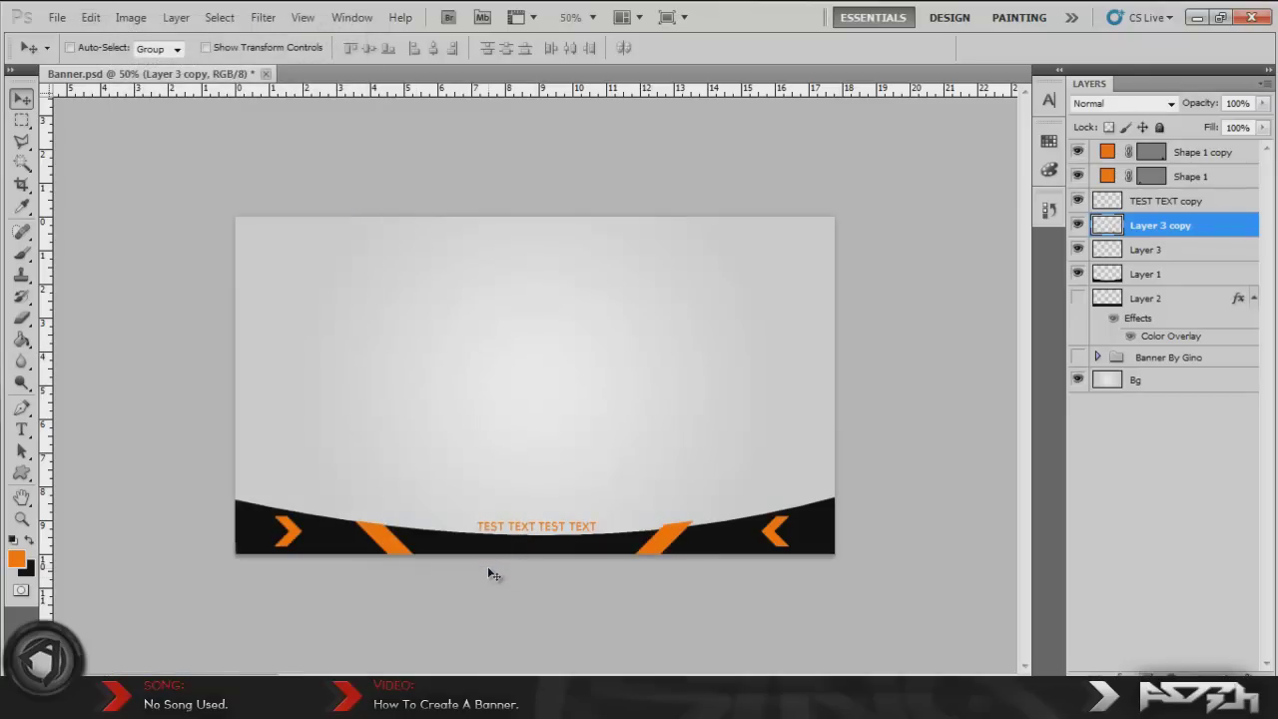
key(shift+Right)
key(shift+Right)
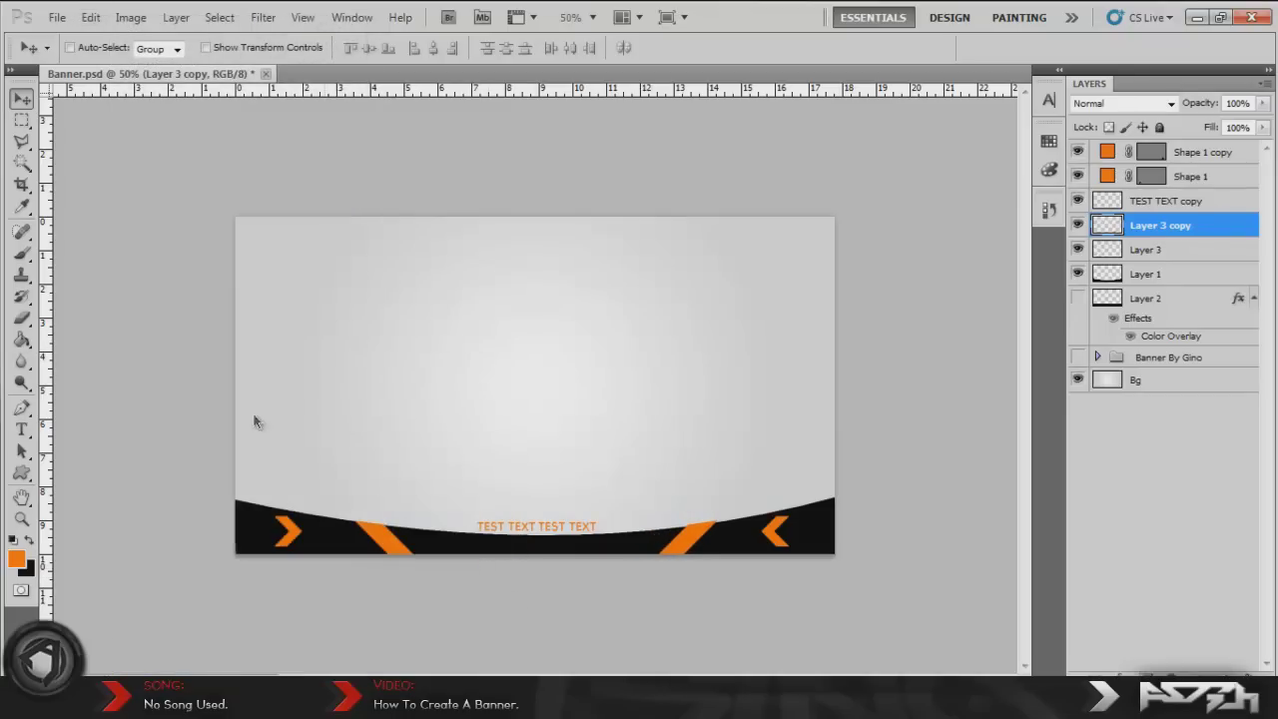
shift+click(1156, 250)
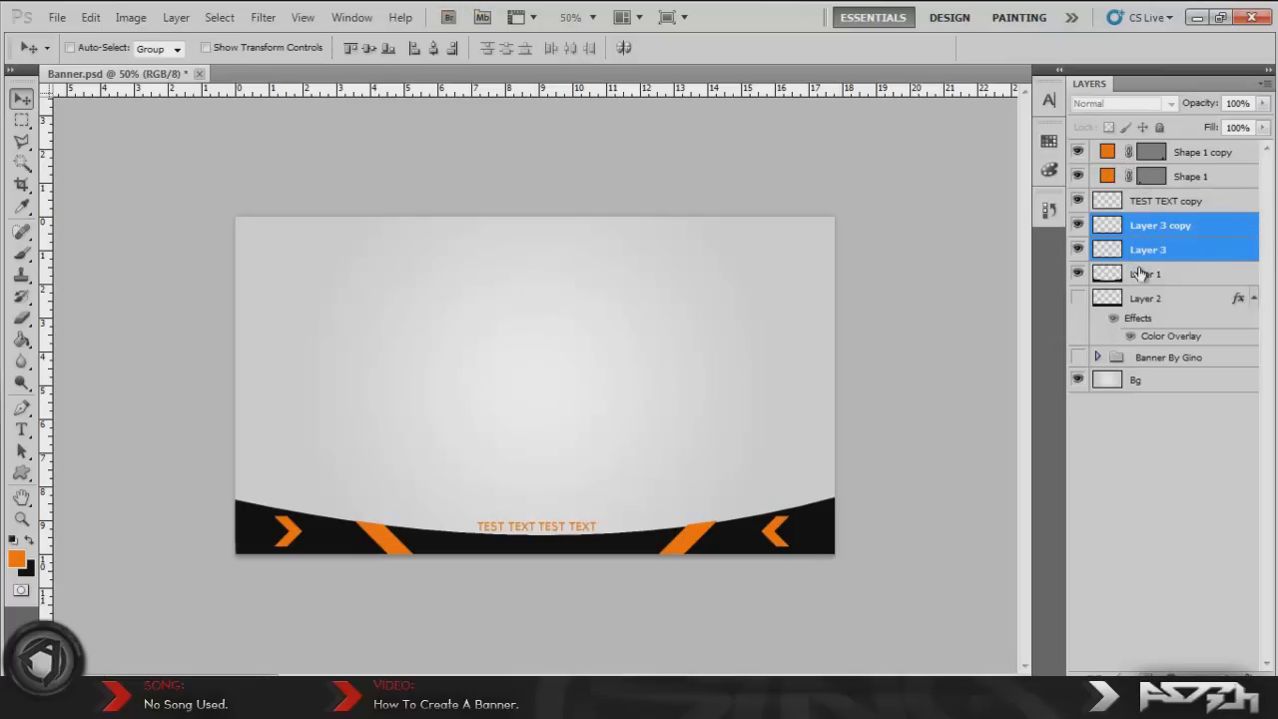
Lower both stripe layers' opacity to 23%.
click(1262, 103)
drag(1264, 127, 1191, 127)
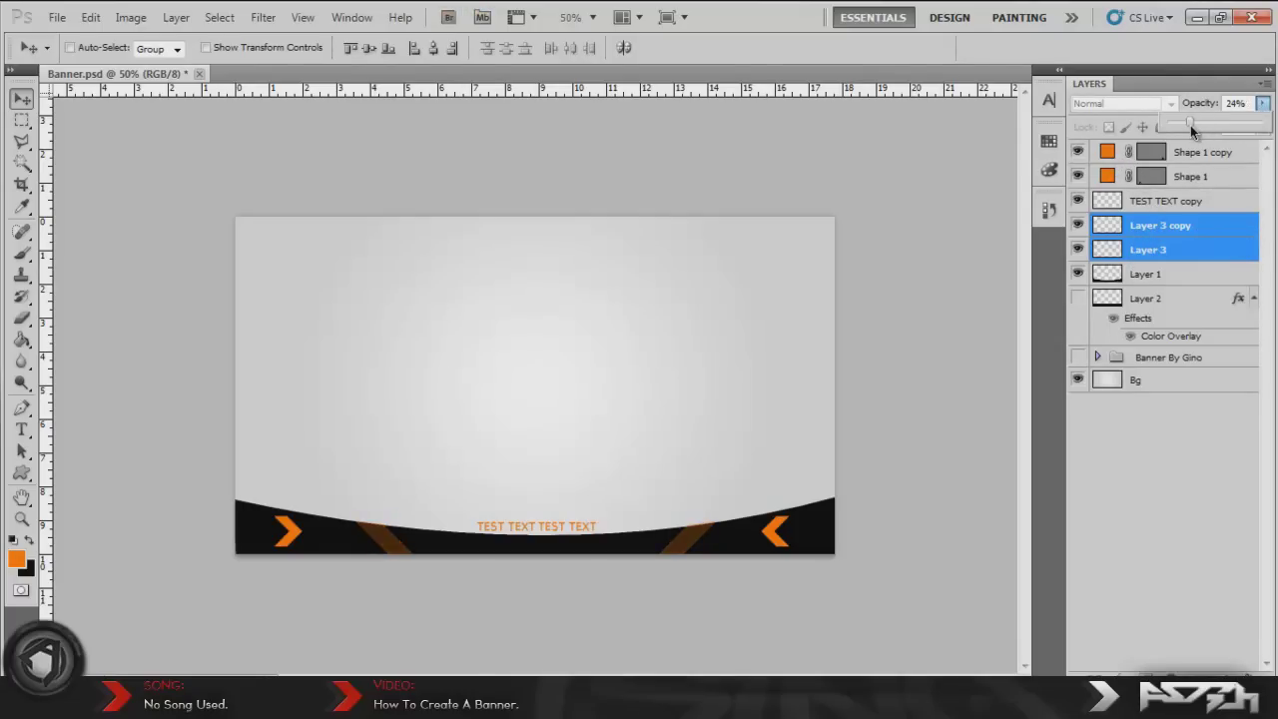
click(754, 326)
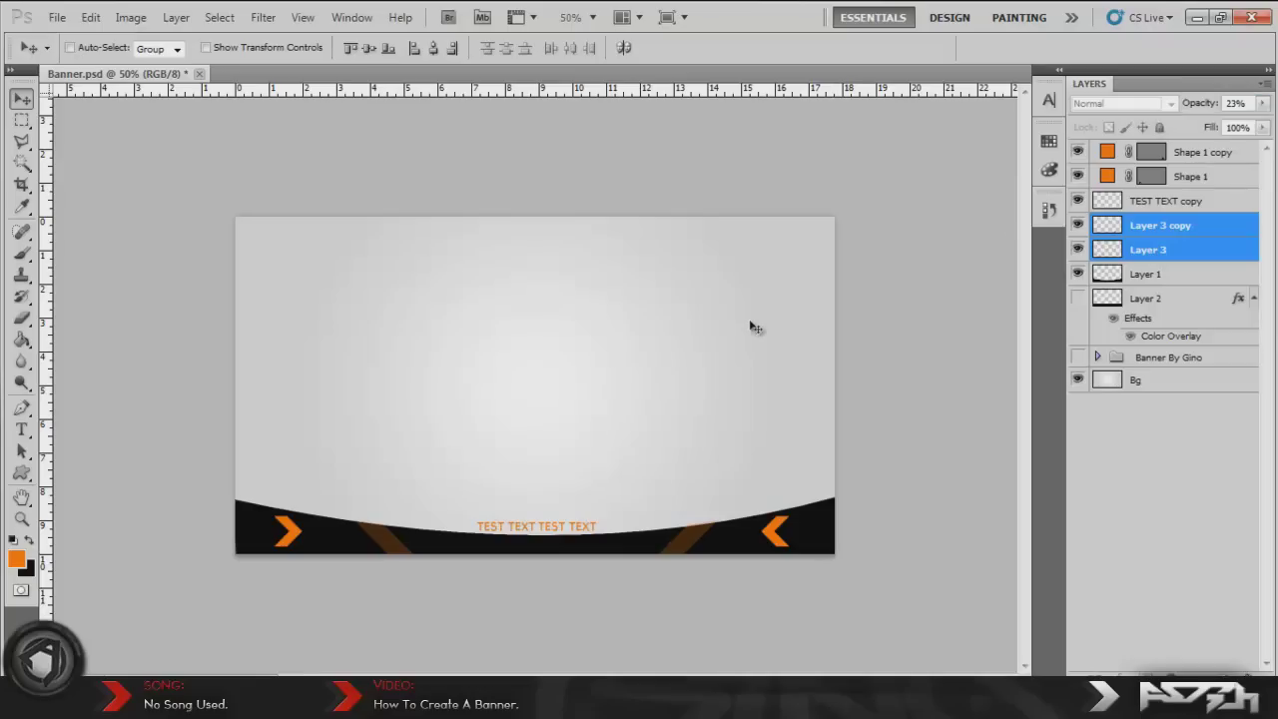
Show Layer 2's dark band and hide the grey Bg layer for transparency.
click(1077, 297)
click(1139, 300)
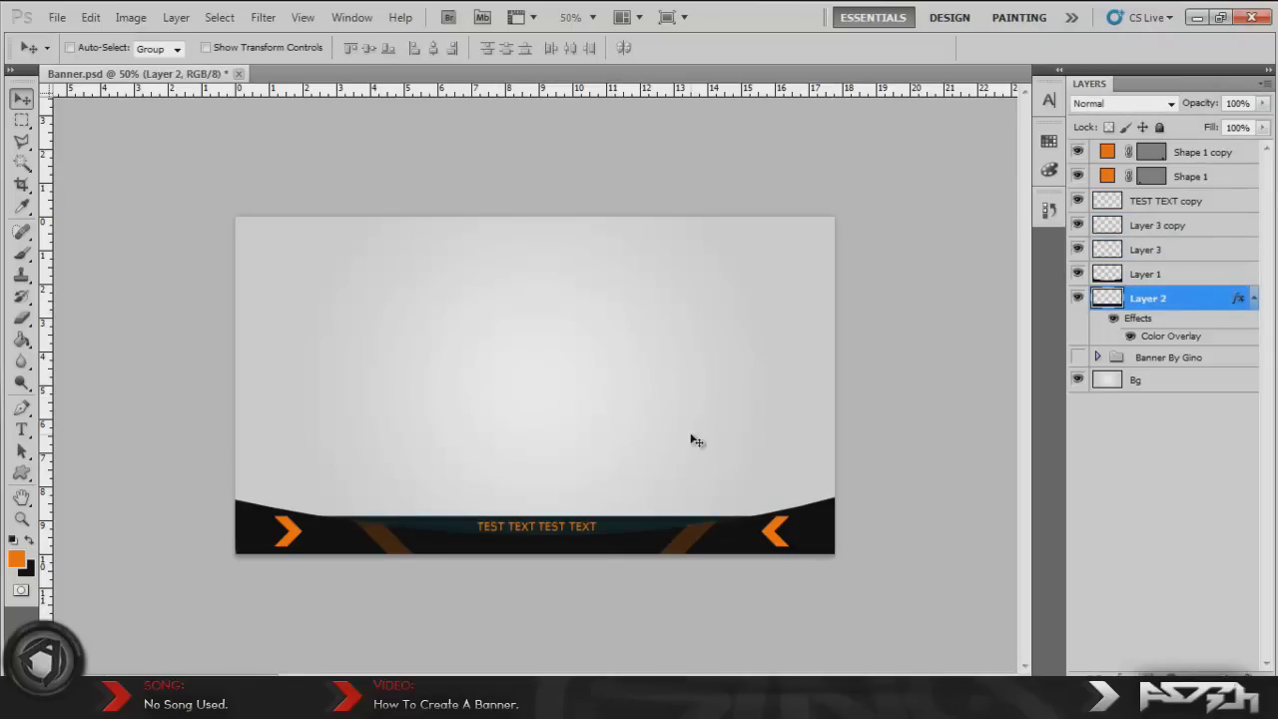
click(1077, 380)
click(1078, 380)
click(1077, 380)
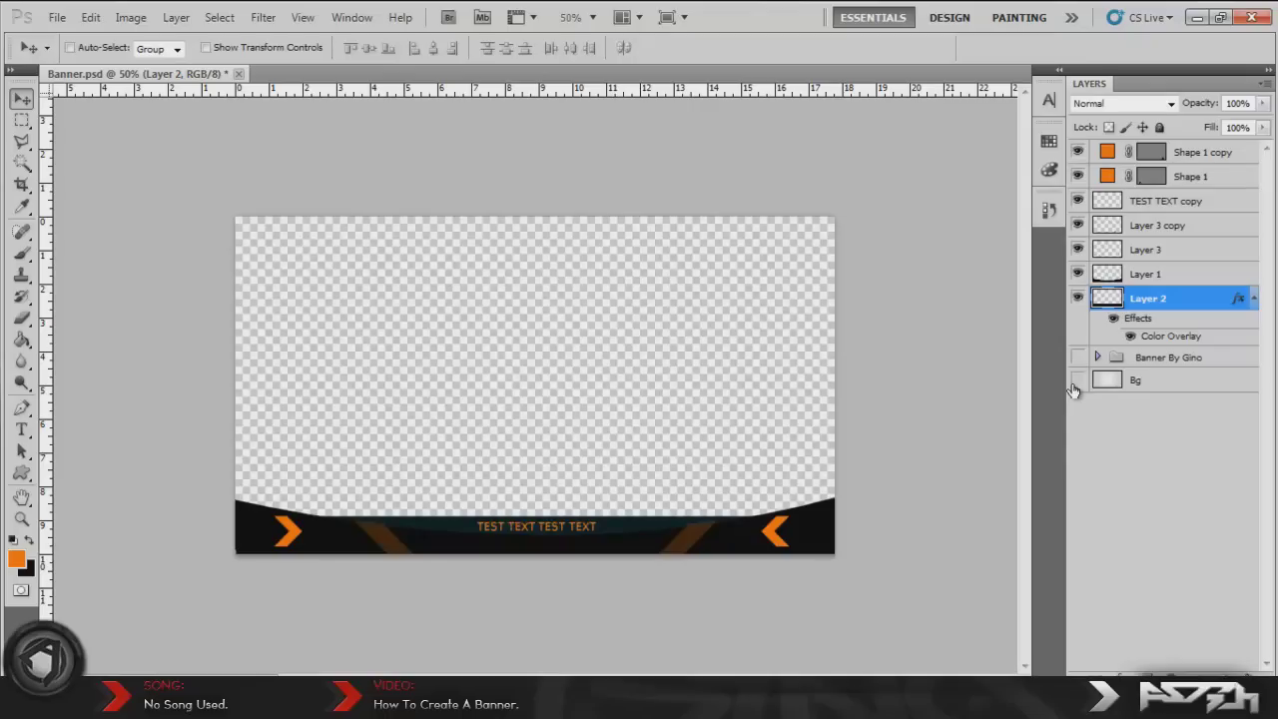
click(1173, 382)
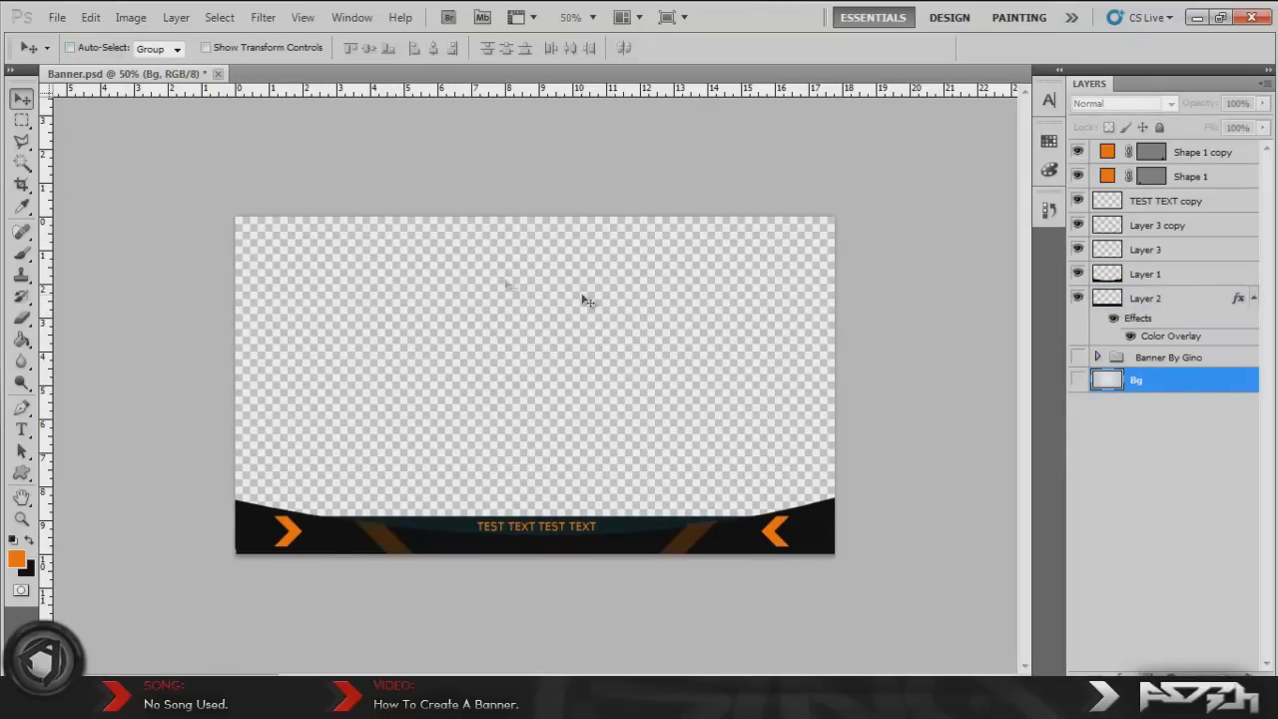
click(60, 18)
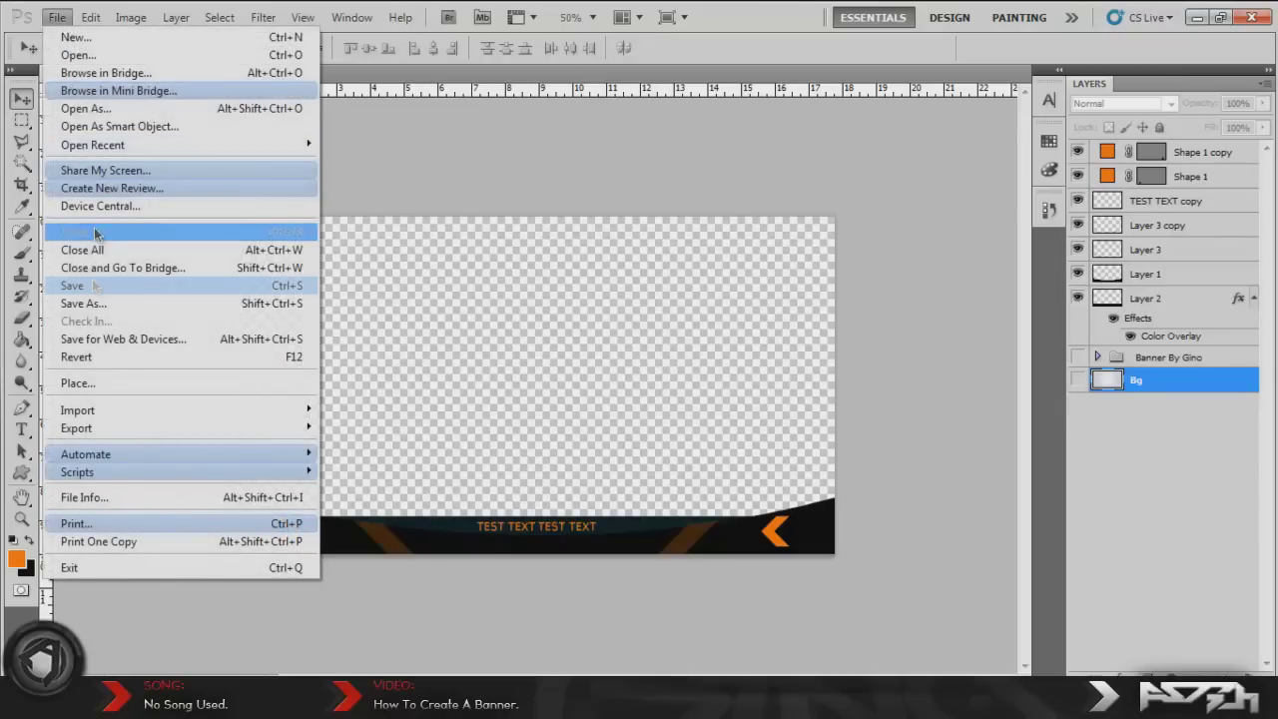
click(125, 342)
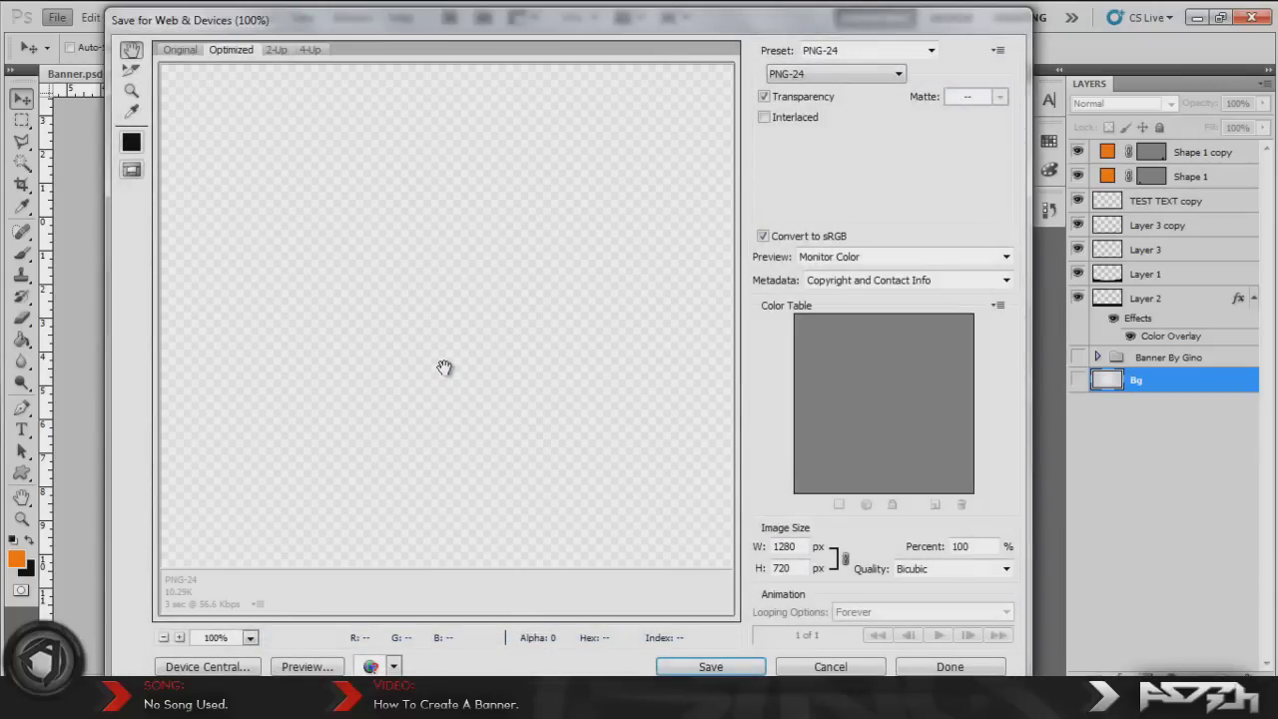
drag(482, 411, 230, 317)
drag(623, 389, 562, 388)
drag(683, 409, 413, 402)
drag(619, 411, 453, 416)
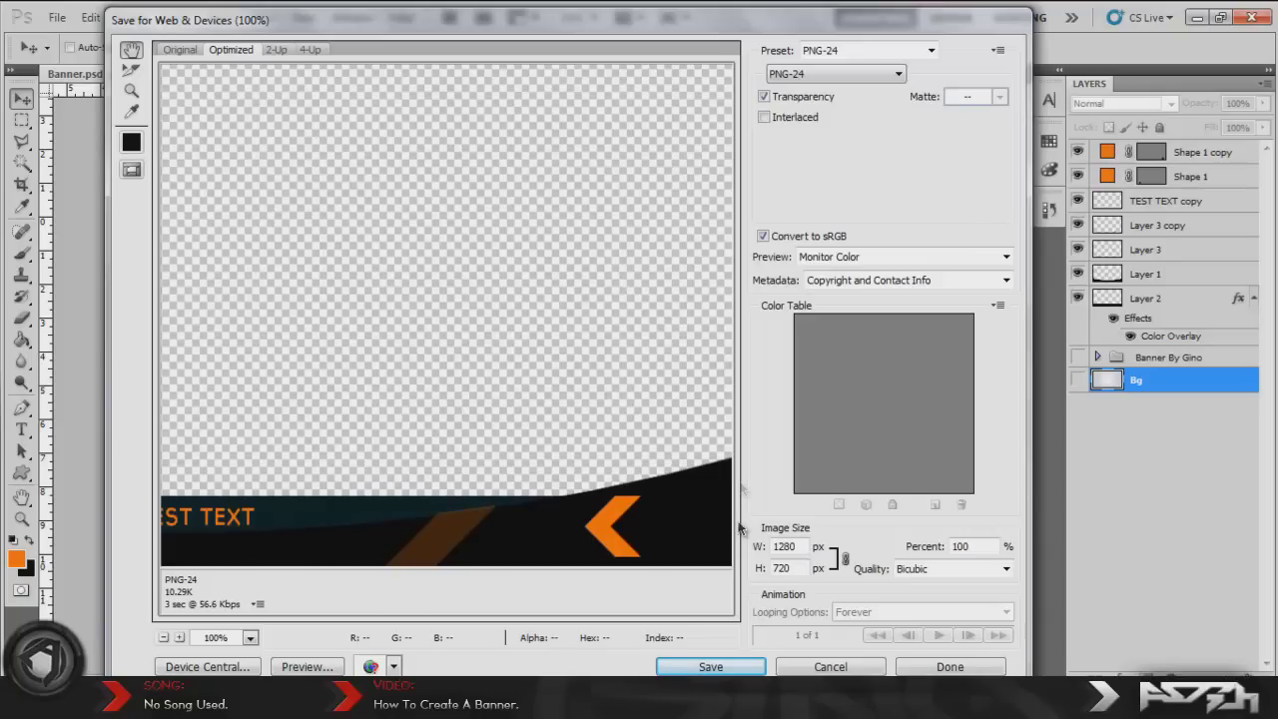
drag(334, 529, 693, 456)
mouse_move(313, 413)
mouse_down()
mouse_move(565, 433)
mouse_move(638, 382)
mouse_up()
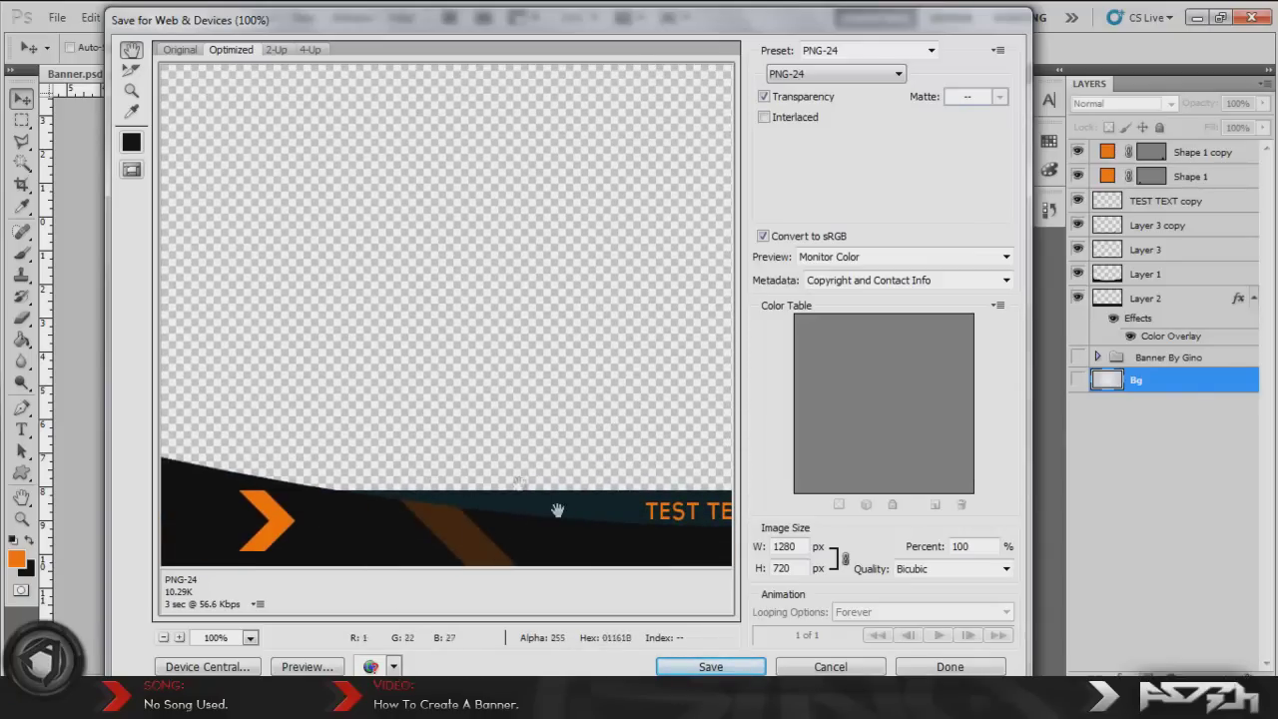
drag(558, 509, 470, 499)
drag(600, 498, 621, 194)
drag(491, 270, 331, 303)
drag(616, 350, 619, 308)
click(930, 49)
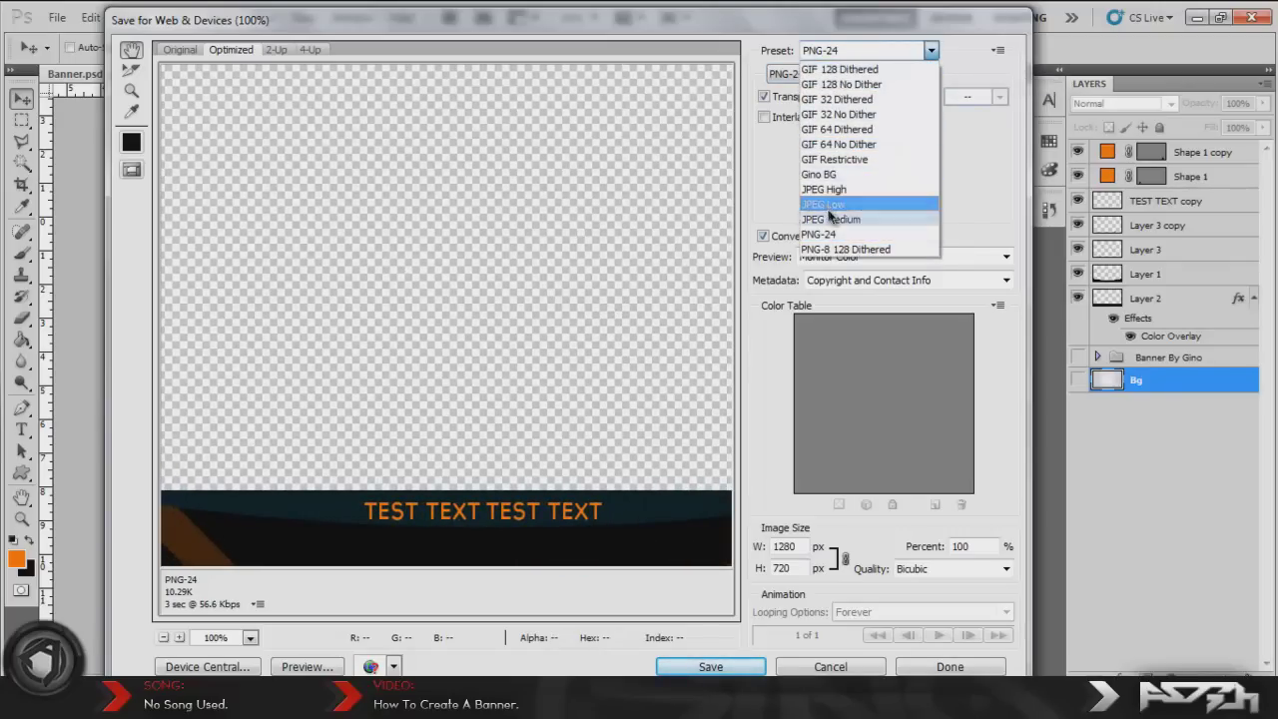
click(826, 239)
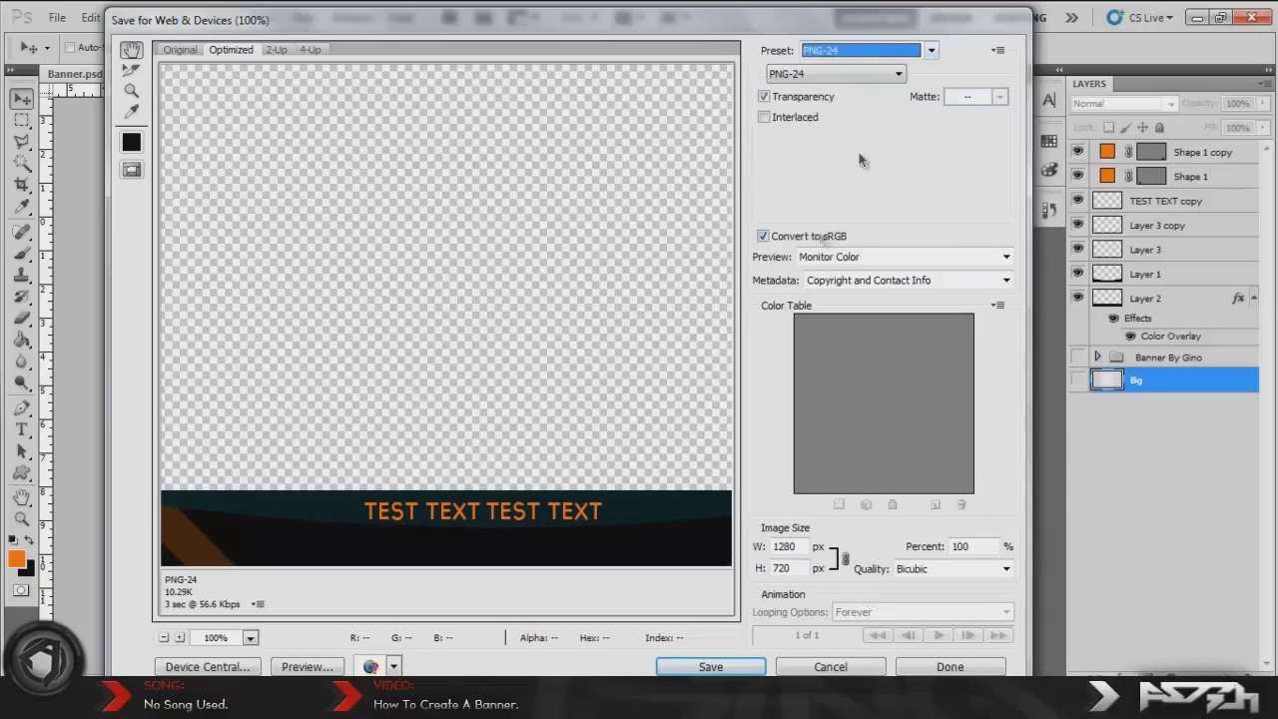
click(868, 75)
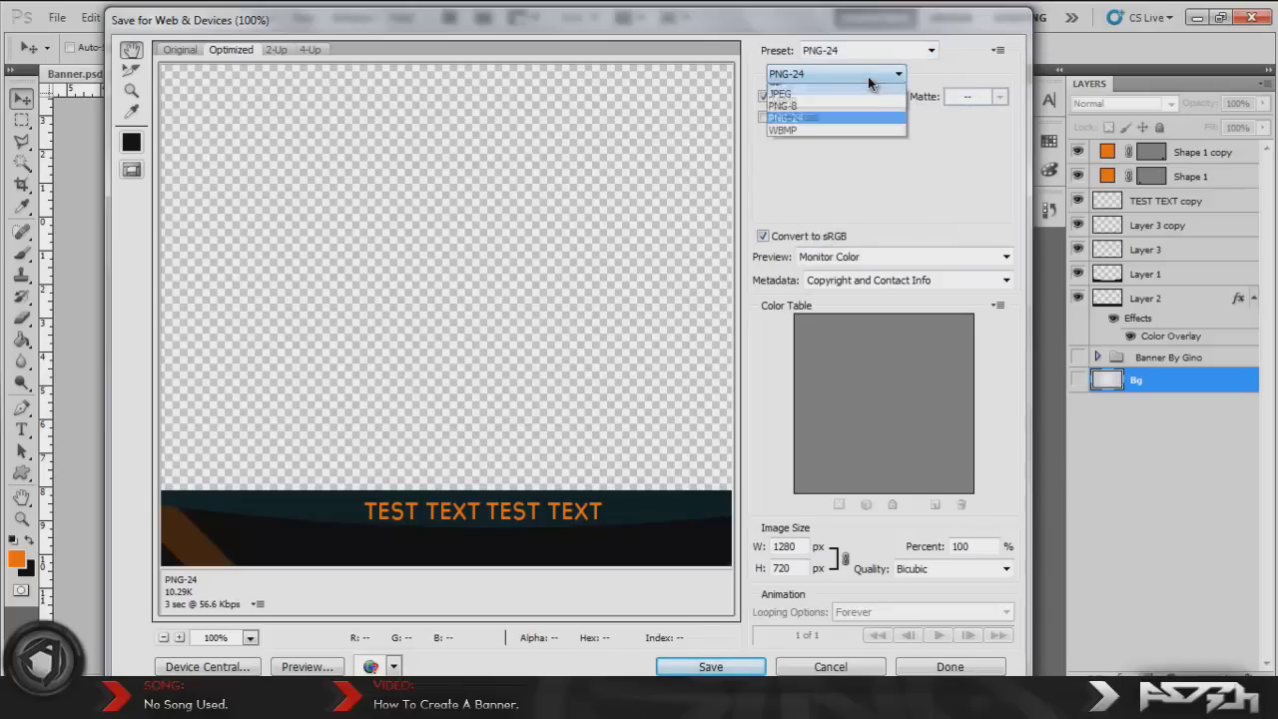
click(836, 127)
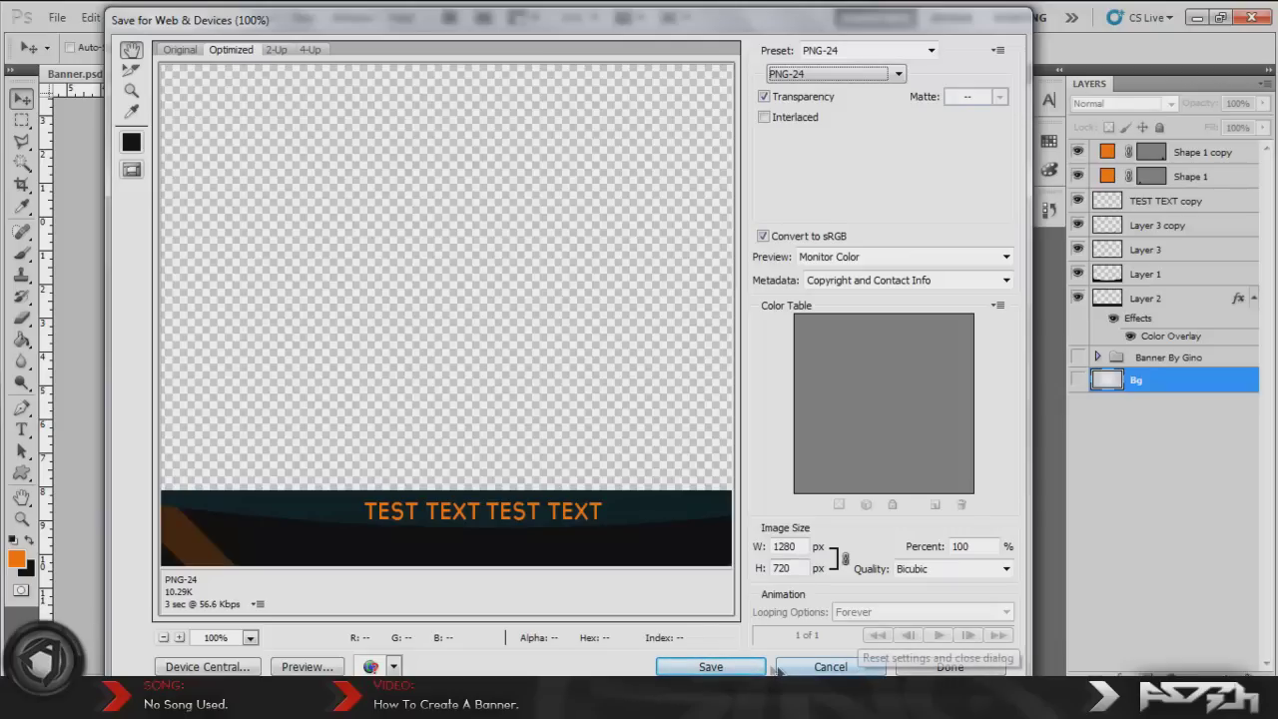
click(814, 667)
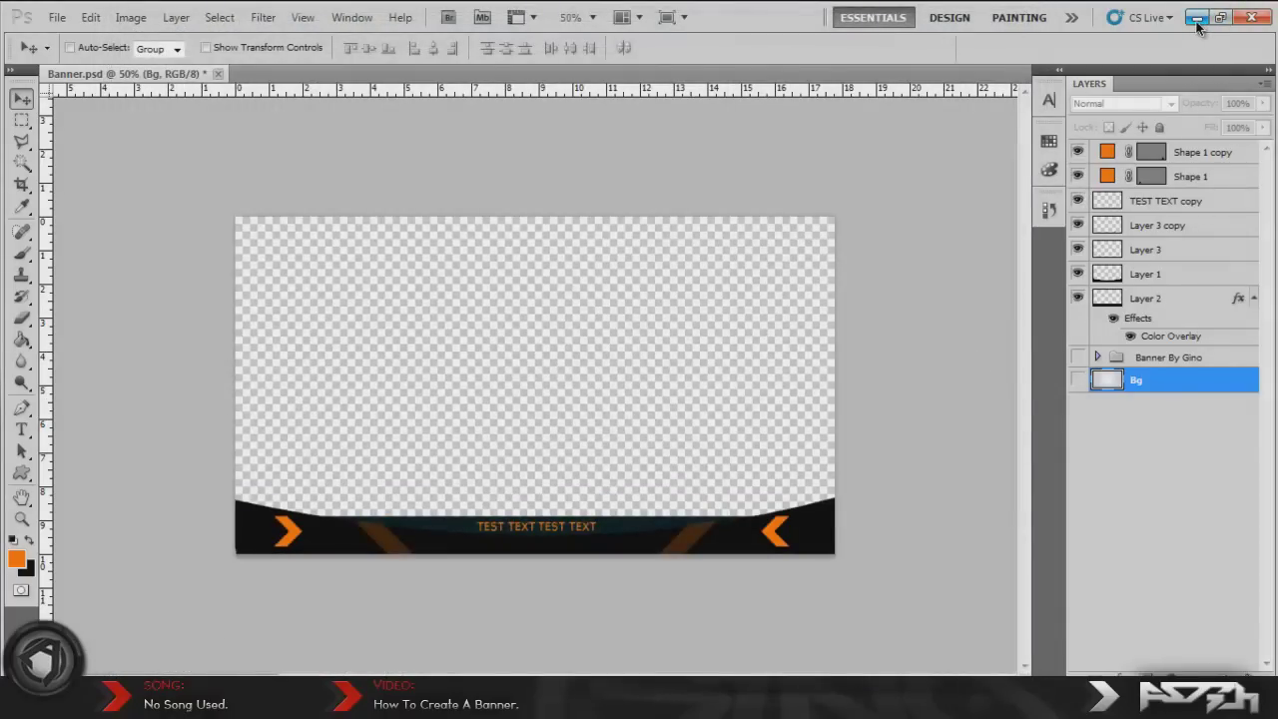
click(1197, 18)
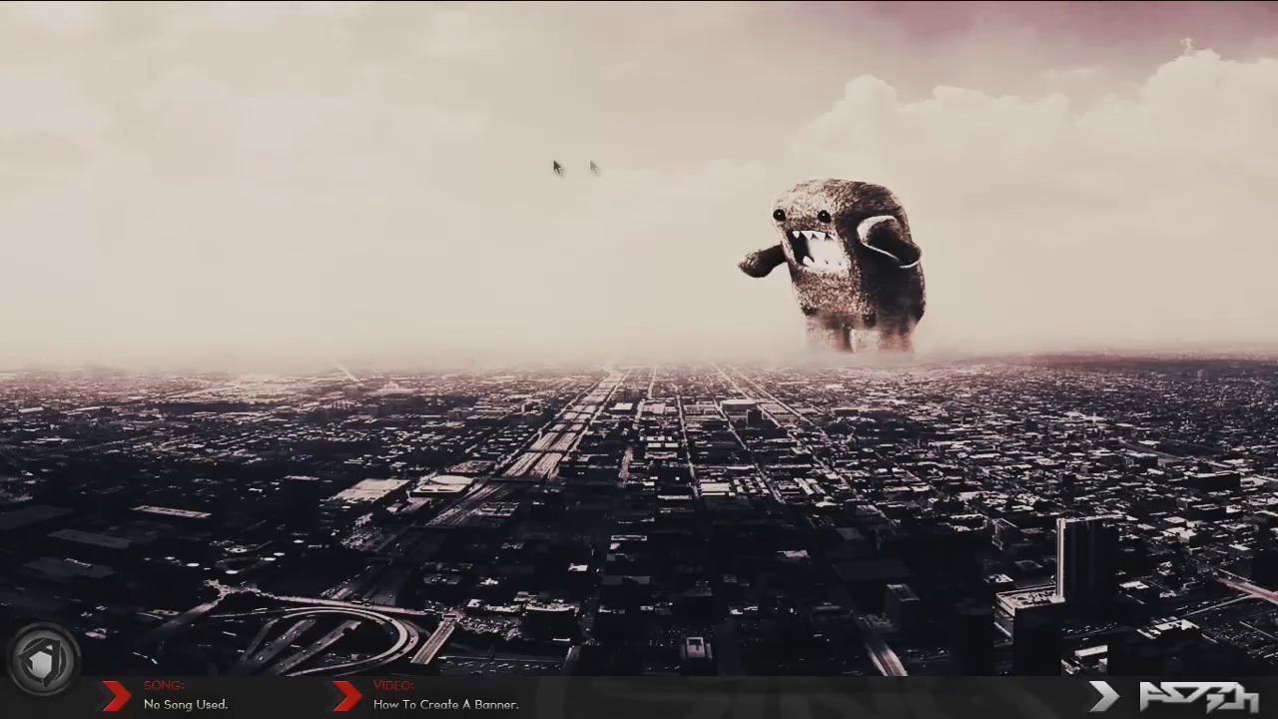
Clear the Photoshop window away so only the Windows desktop wallpaper shows.
drag(559, 159, 748, 350)
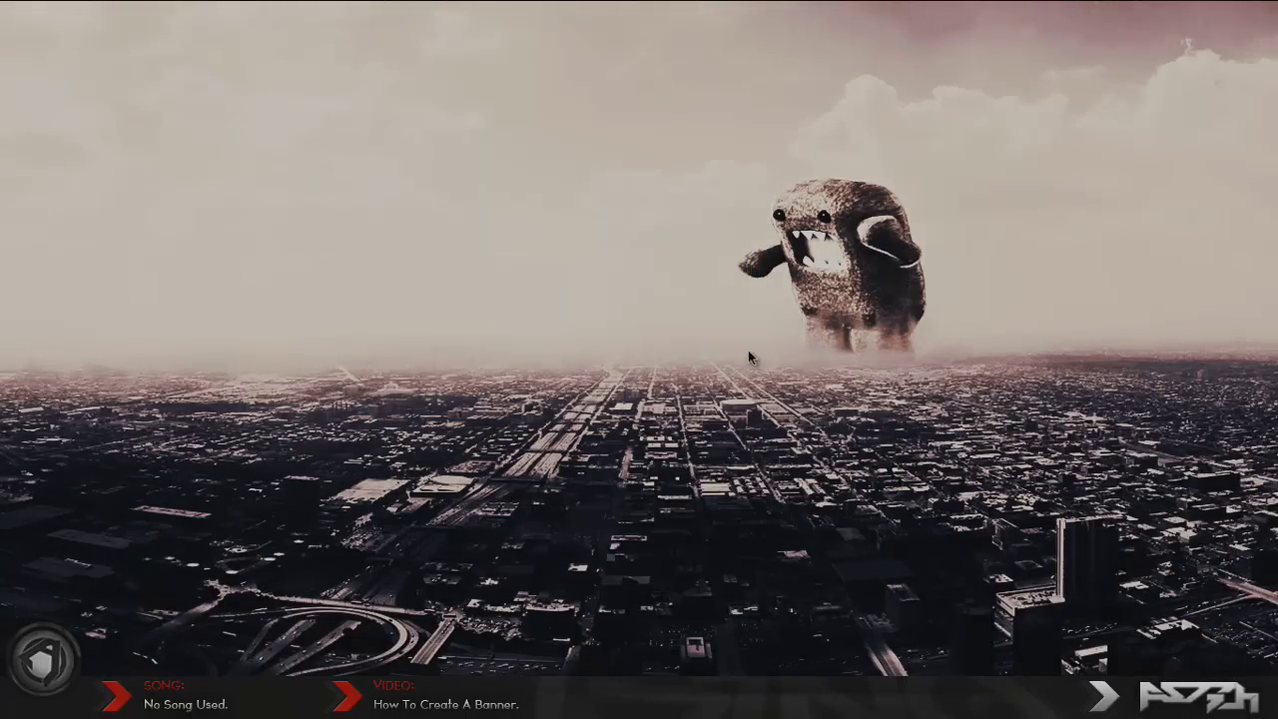
drag(715, 148, 965, 397)
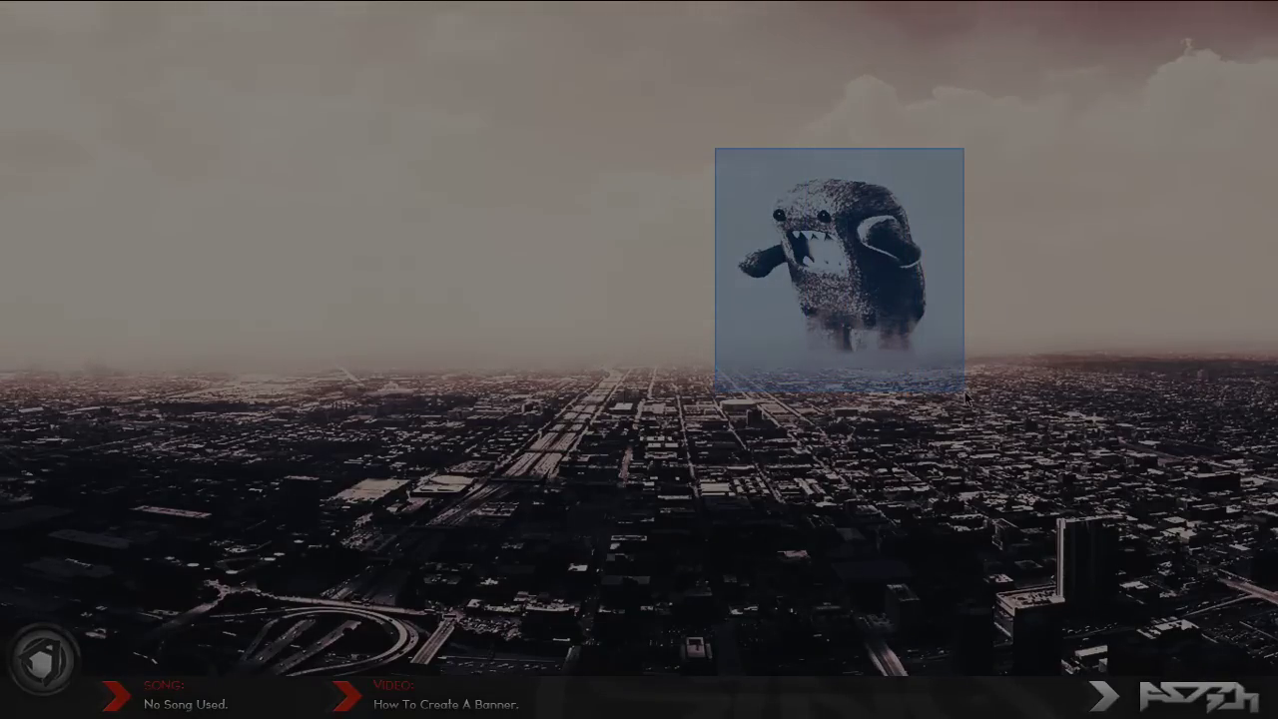
drag(966, 398, 966, 397)
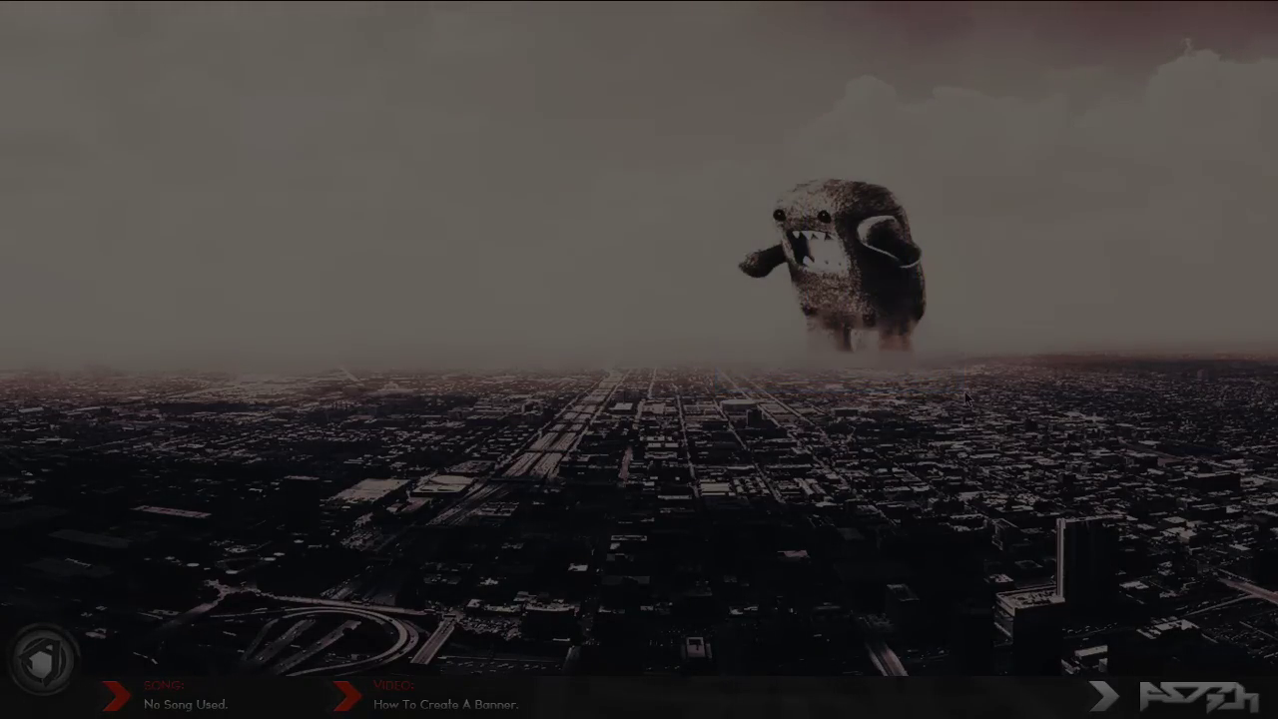